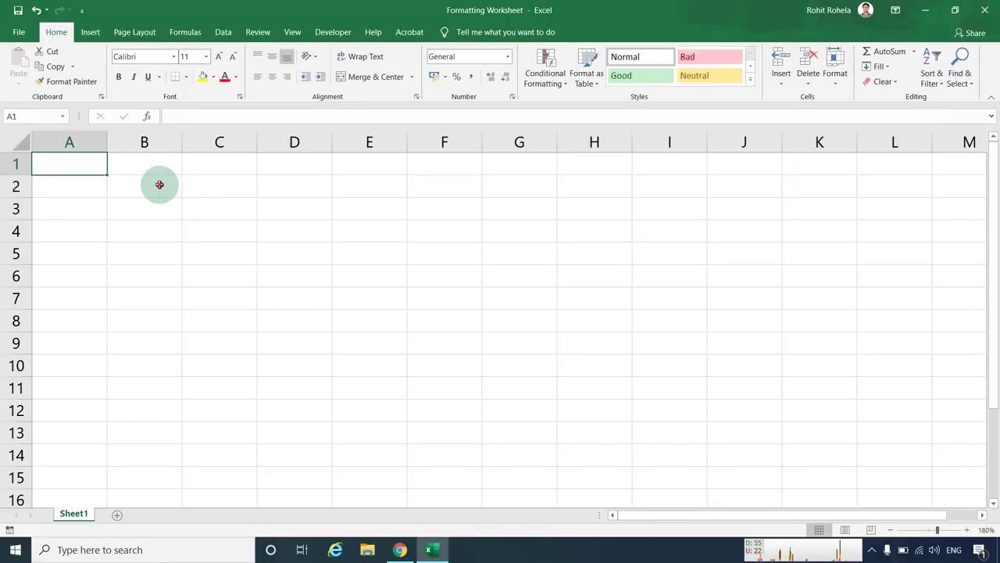
Step: Select cells B2 and C2 individually, then drag to select the range C2:D4
click(160, 184)
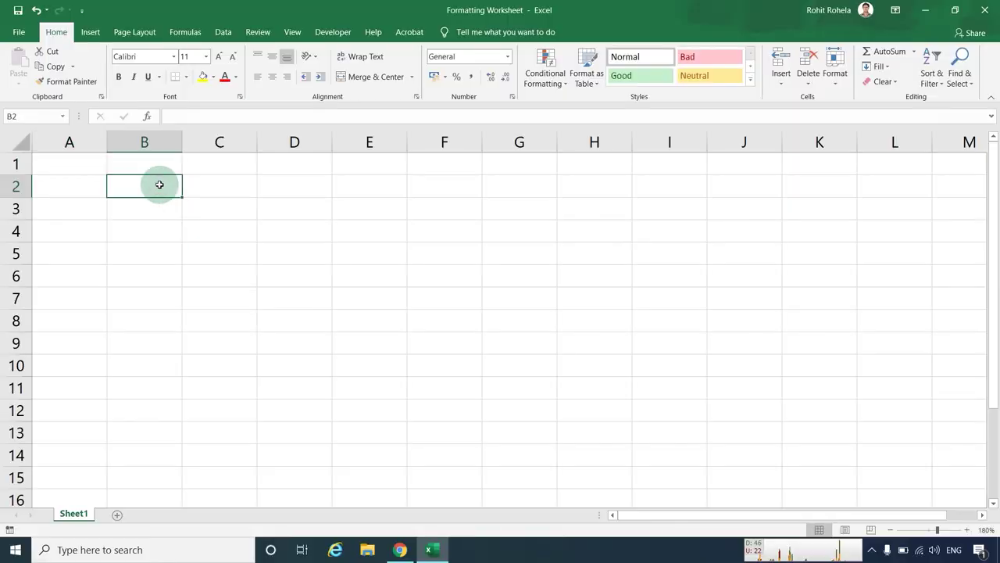
click(223, 190)
drag(272, 187, 298, 232)
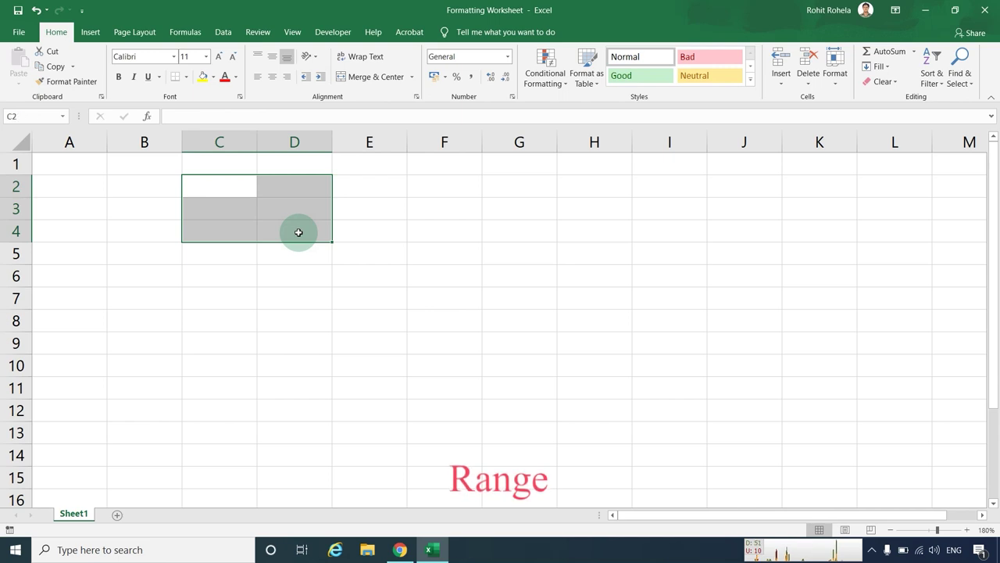
Step: Select E2:G5 and Ctrl-add I2:K5 and F7:I8 as one discontinuous selection, then clear it
click(367, 188)
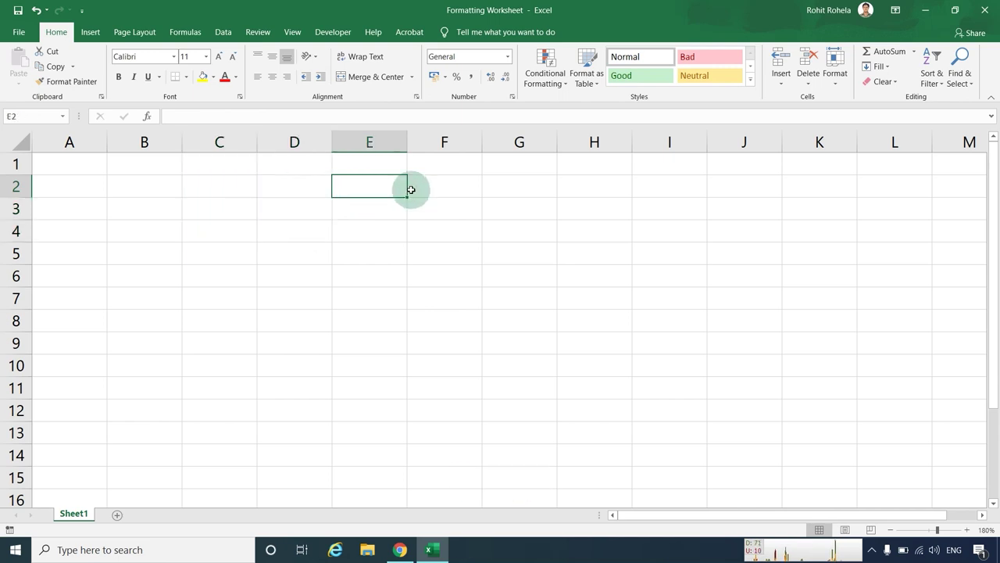
drag(412, 189, 517, 241)
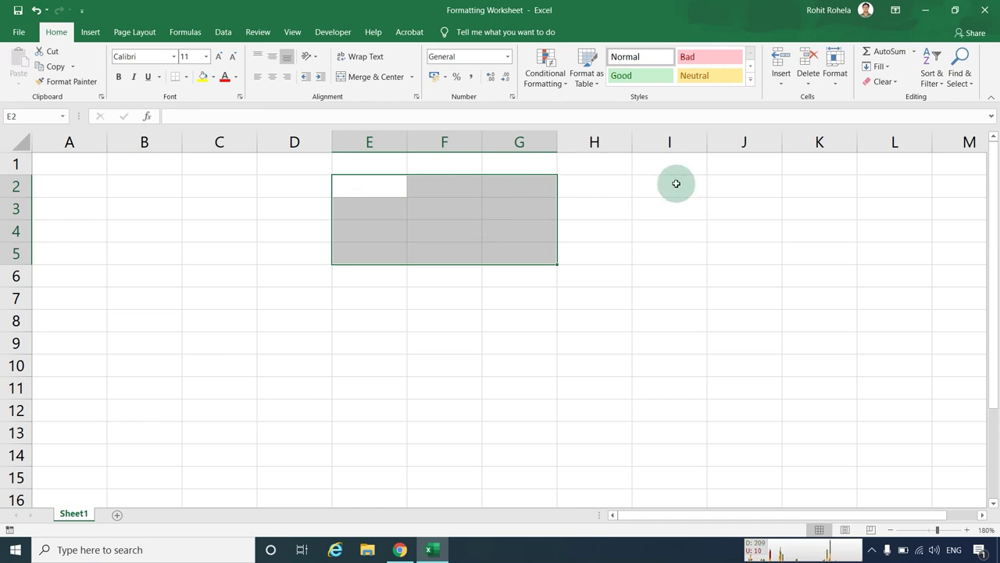
ctrl+drag(676, 184, 840, 255)
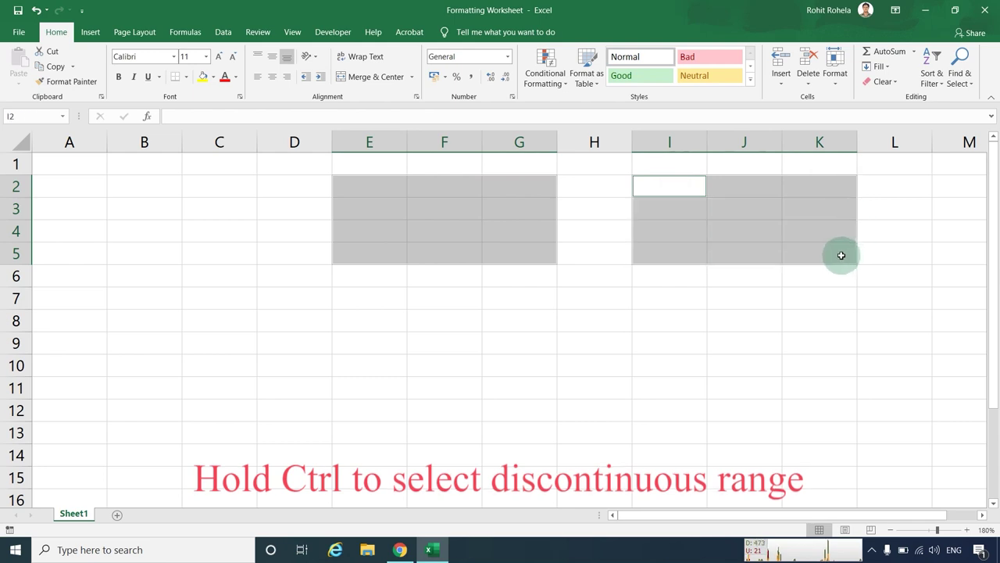
ctrl+drag(419, 298, 671, 345)
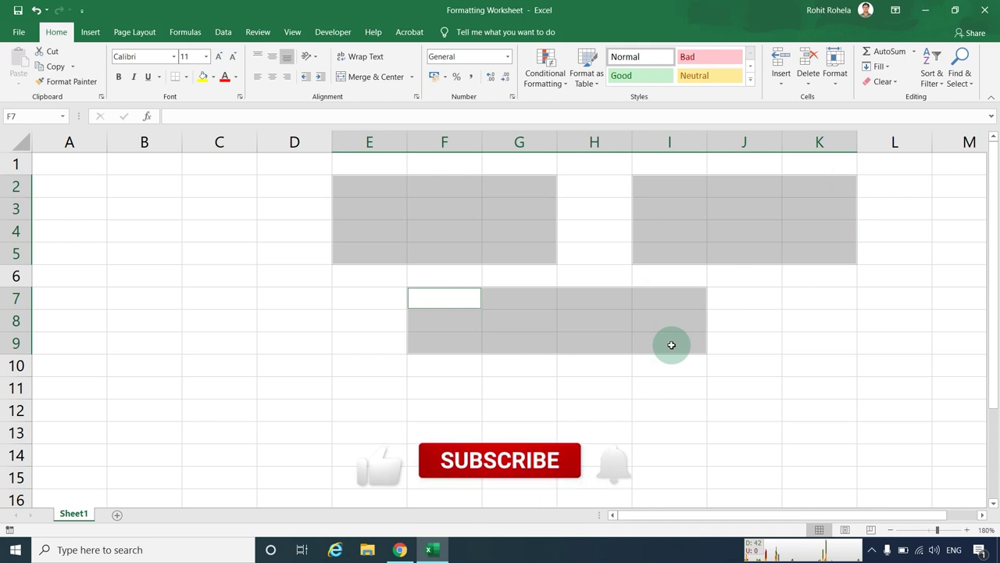
click(169, 214)
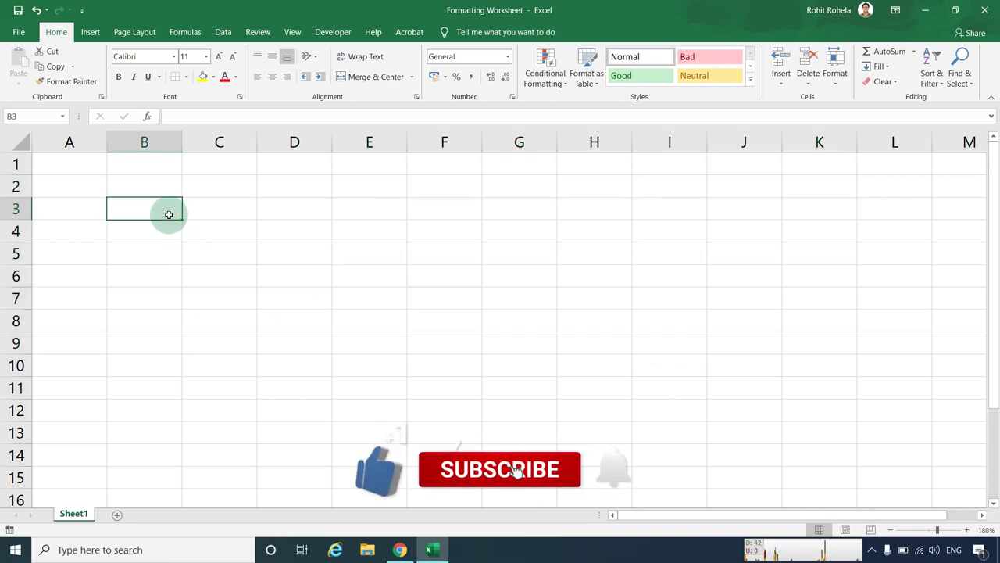
Step: Select columns B, C and D singly, then B:D together with F:H, then deselect
click(154, 135)
click(218, 138)
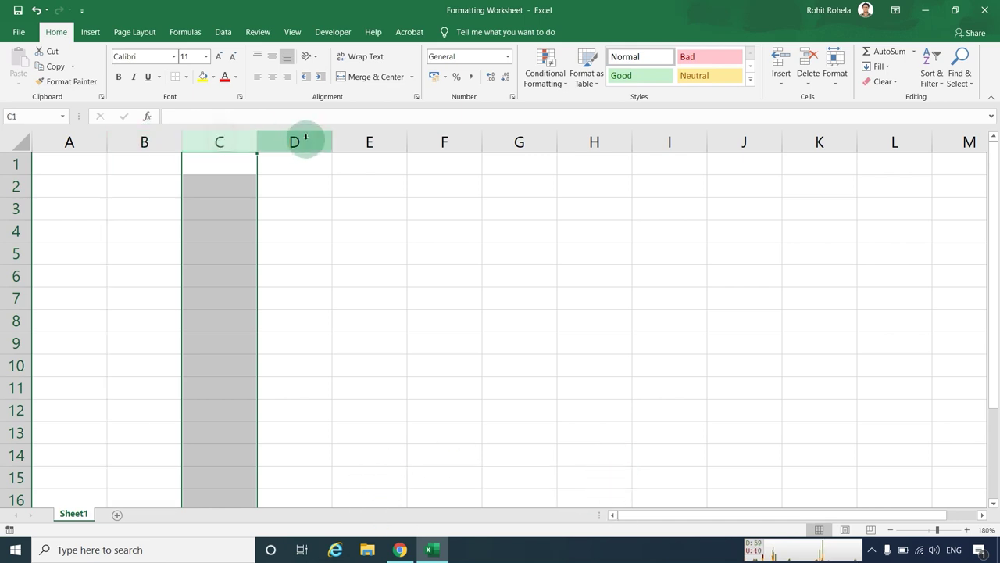
click(305, 138)
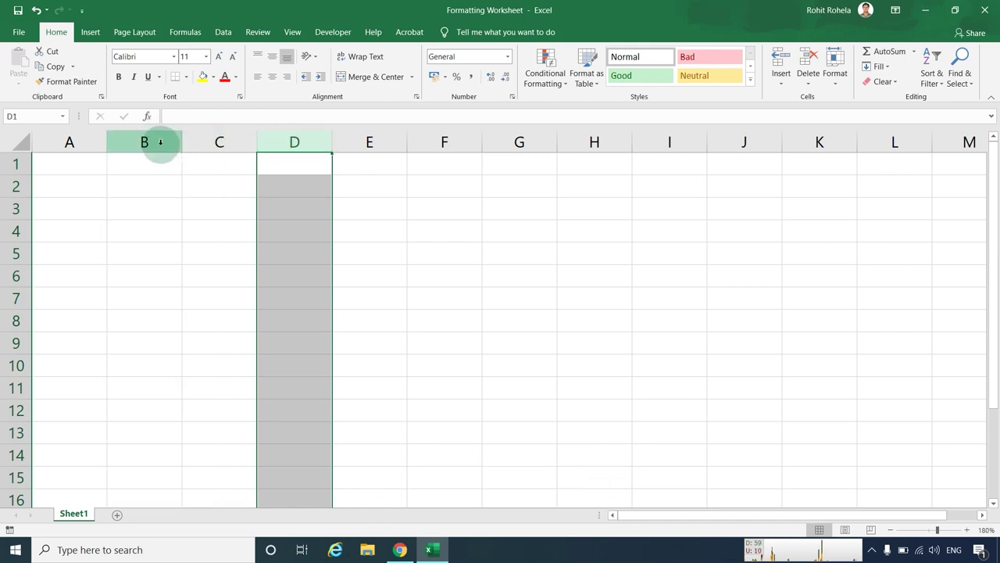
drag(143, 142, 277, 137)
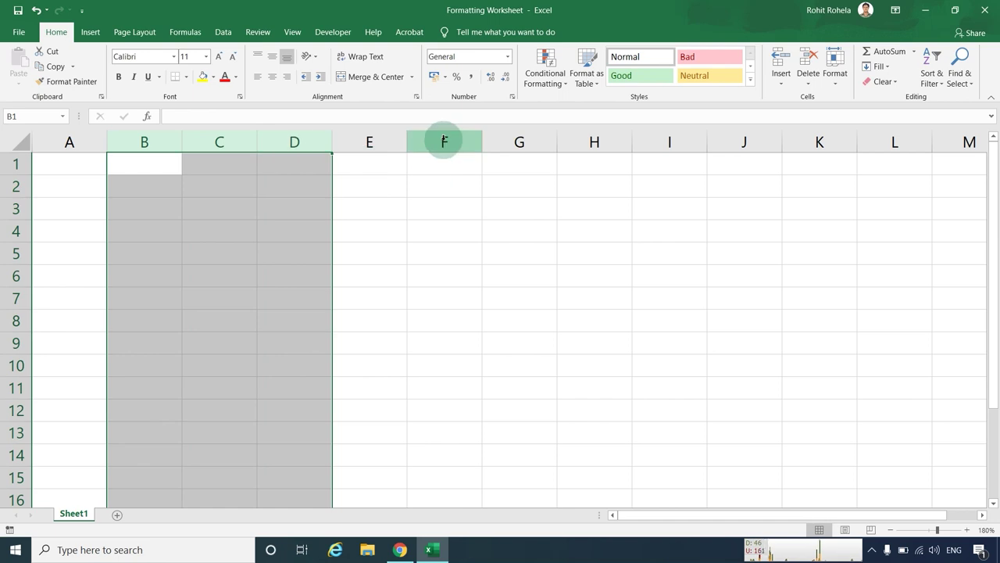
drag(443, 141, 587, 141)
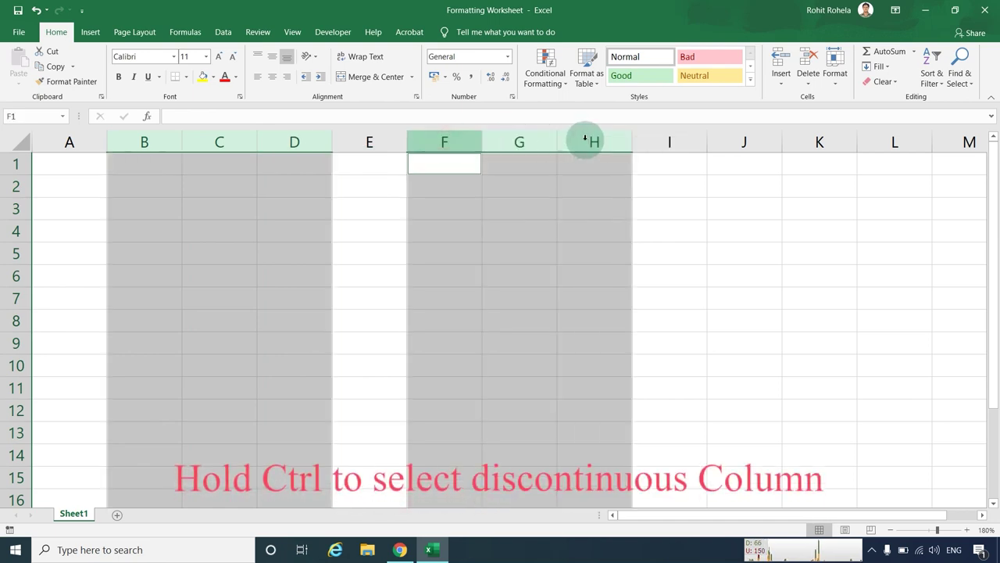
click(146, 209)
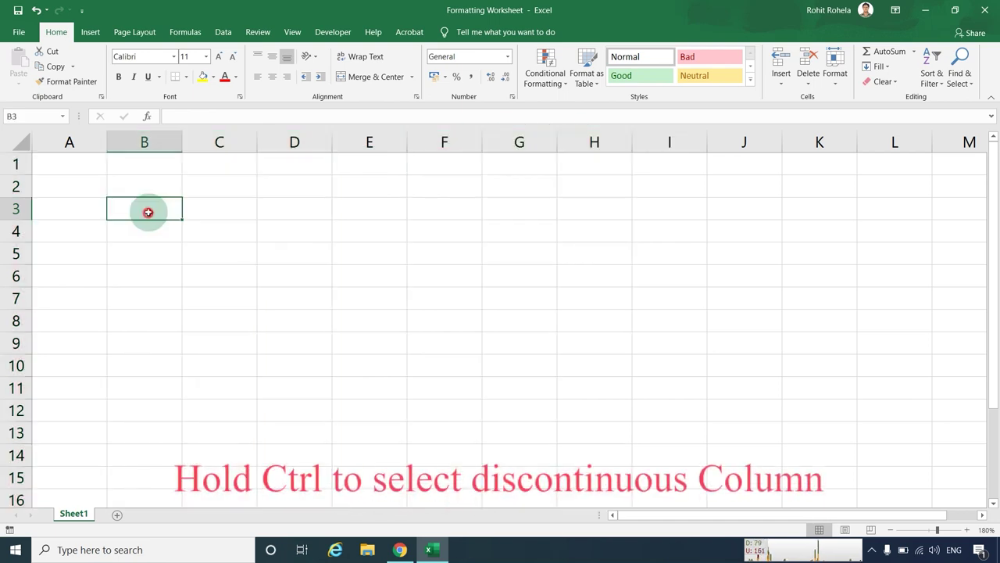
Step: Select rows 3 to 6 together with rows 8 to 12, then deselect
click(10, 206)
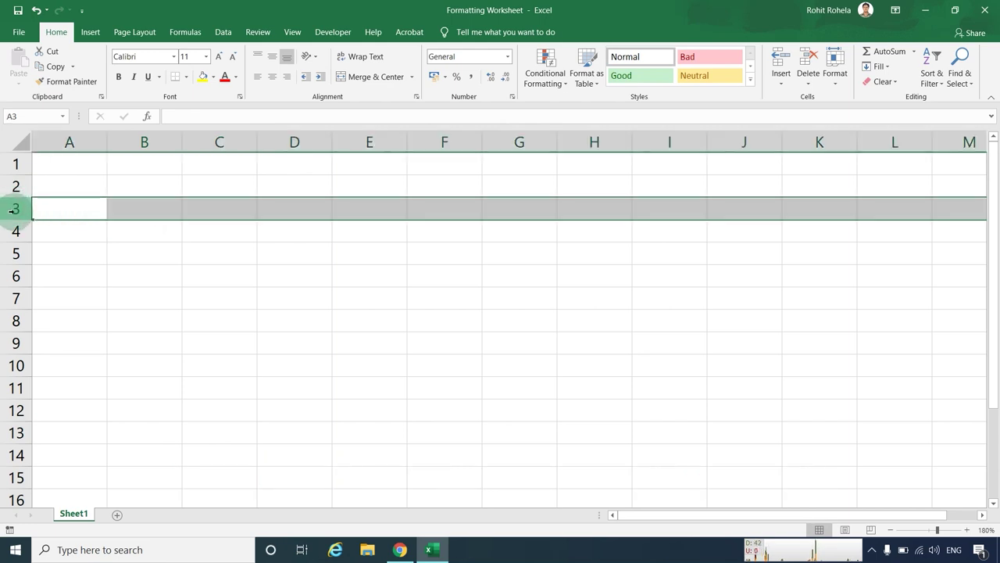
mouse_move(8, 208)
mouse_down()
mouse_move(6, 282)
mouse_move(156, 279)
mouse_up()
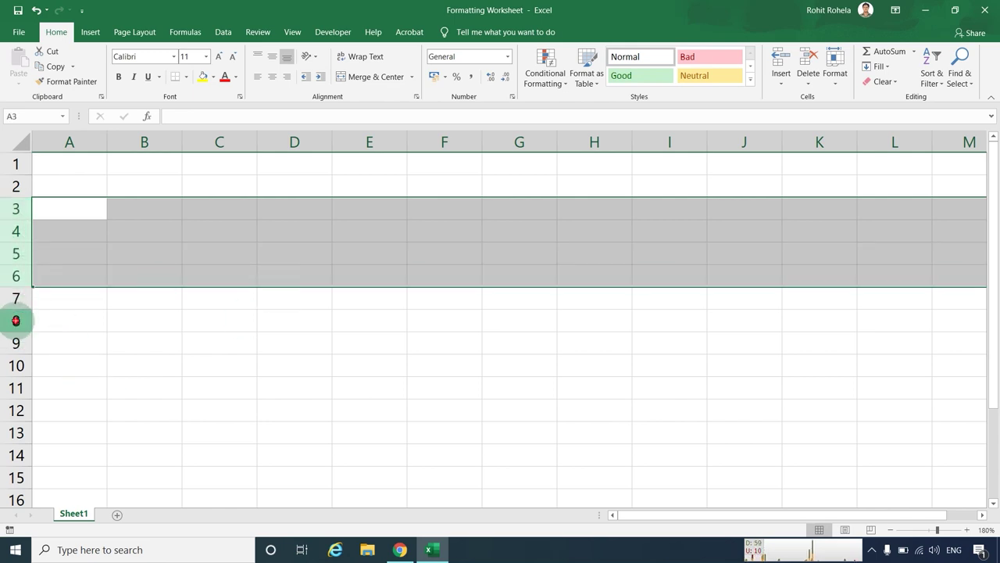
ctrl+drag(16, 321, 13, 409)
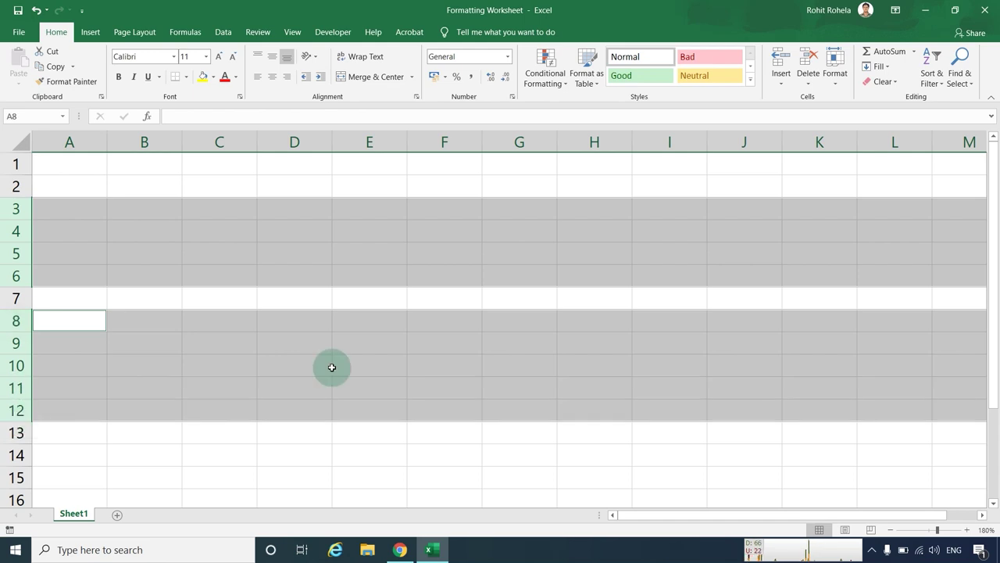
click(218, 252)
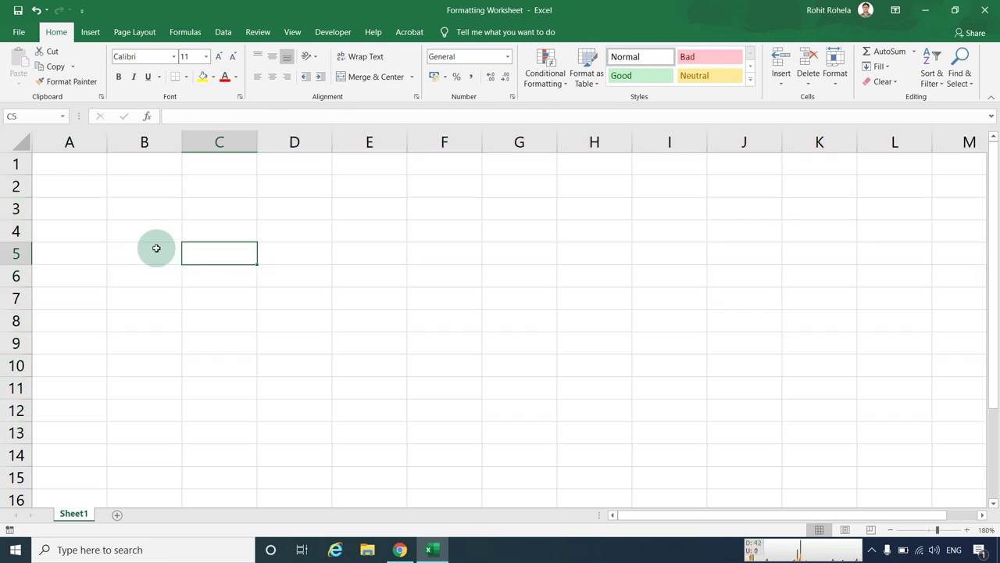
Step: Select the entire sheet with the Select All corner, then again with Ctrl+A
click(23, 144)
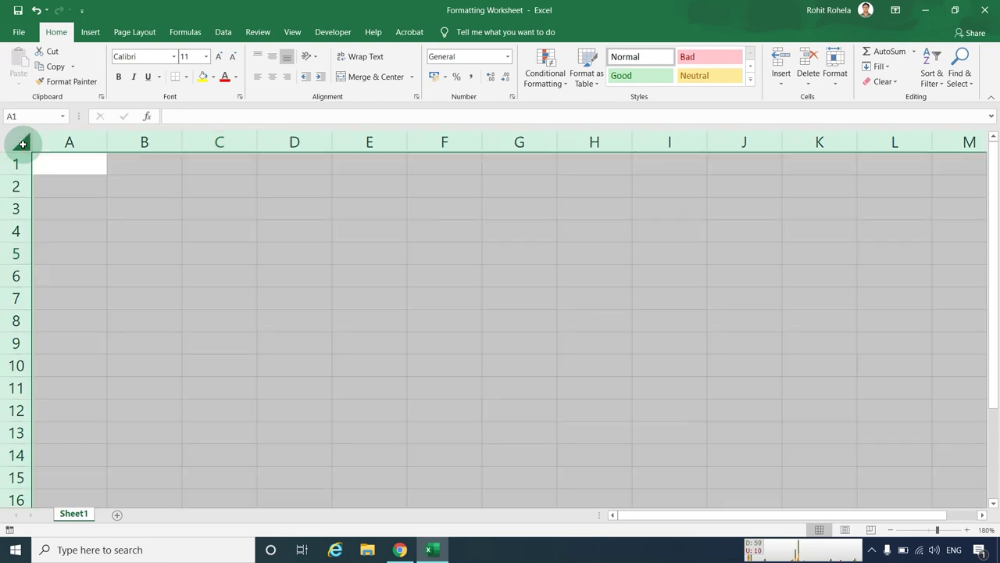
click(425, 349)
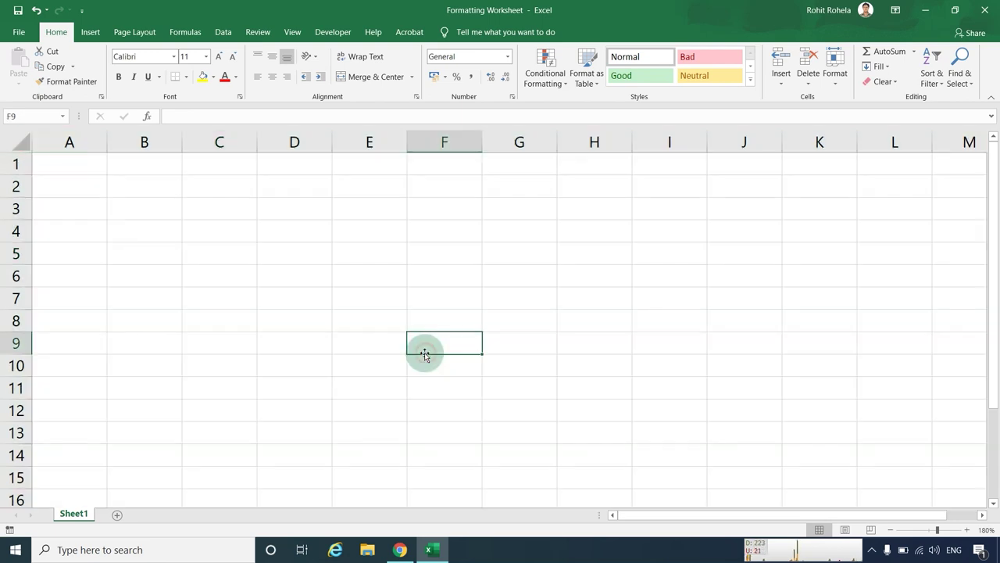
key(ctrl+a)
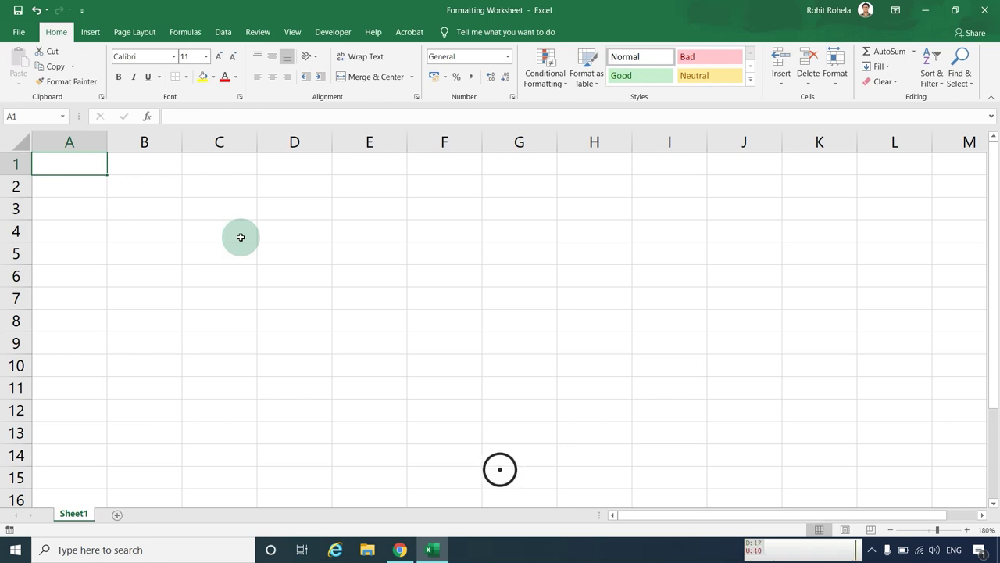
Step: Extend the selection from A1 to A1:B4 using Shift+arrow keys, then select only C2
key(shift+Right)
key(shift+Right)
key(shift+Right)
key(shift+Down)
key(shift+Down)
key(shift+Down)
key(shift+Down)
key(shift+Down)
key(shift+Left)
key(shift+Left)
key(shift+Up)
key(shift+Up)
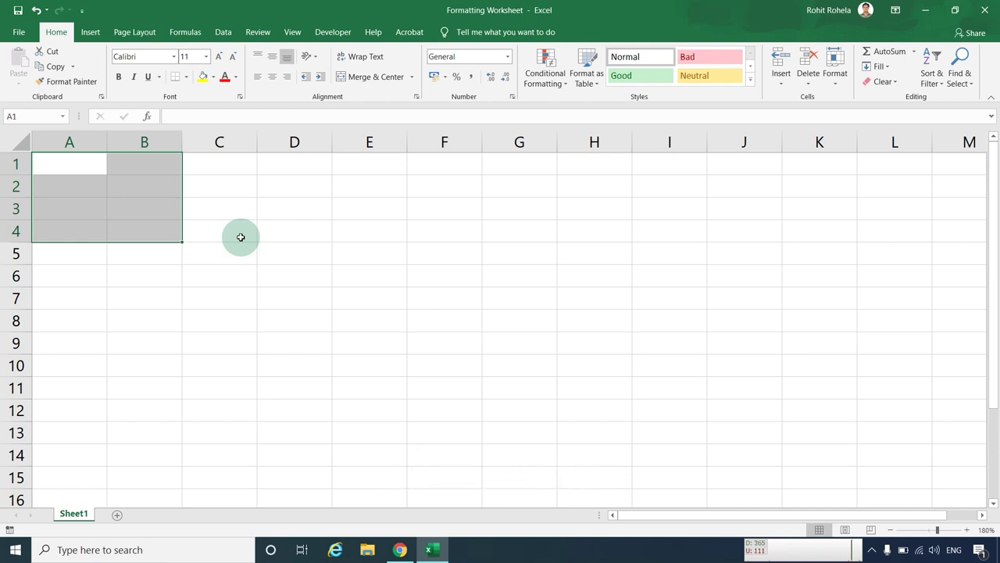
click(226, 185)
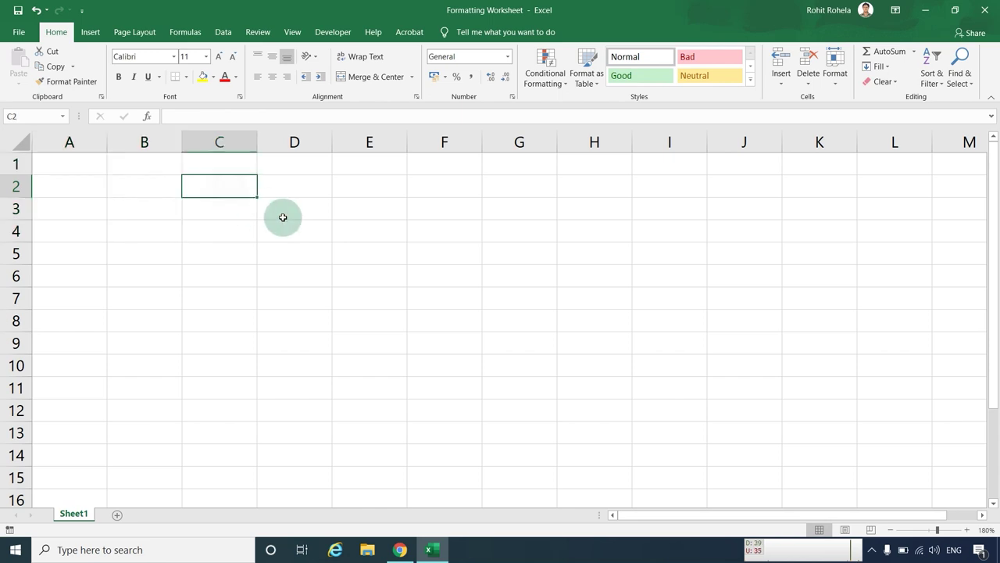
Step: From C2, use F8 extend mode and arrow keys to select C2:E5
key(F8)
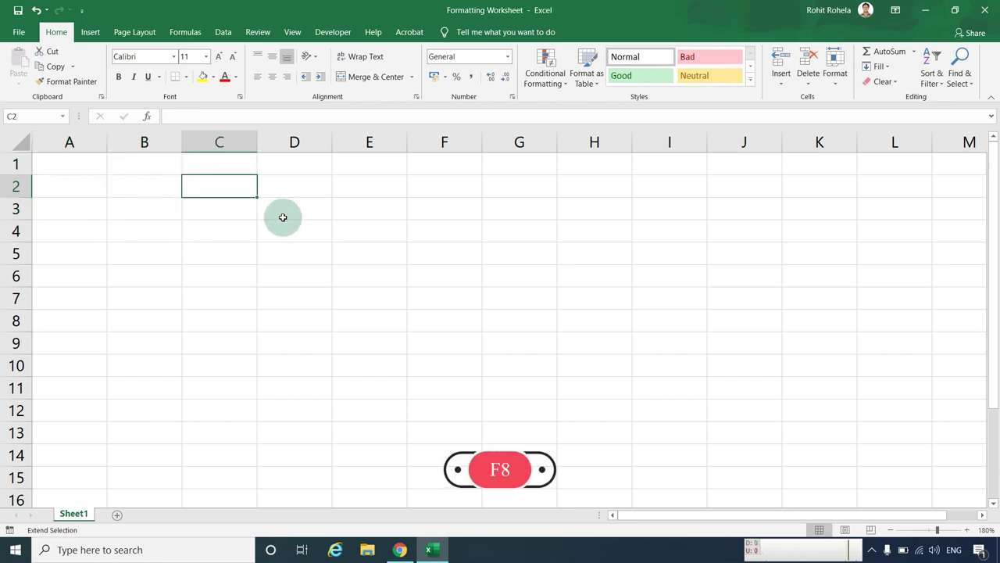
key(Right)
key(Right)
key(Right)
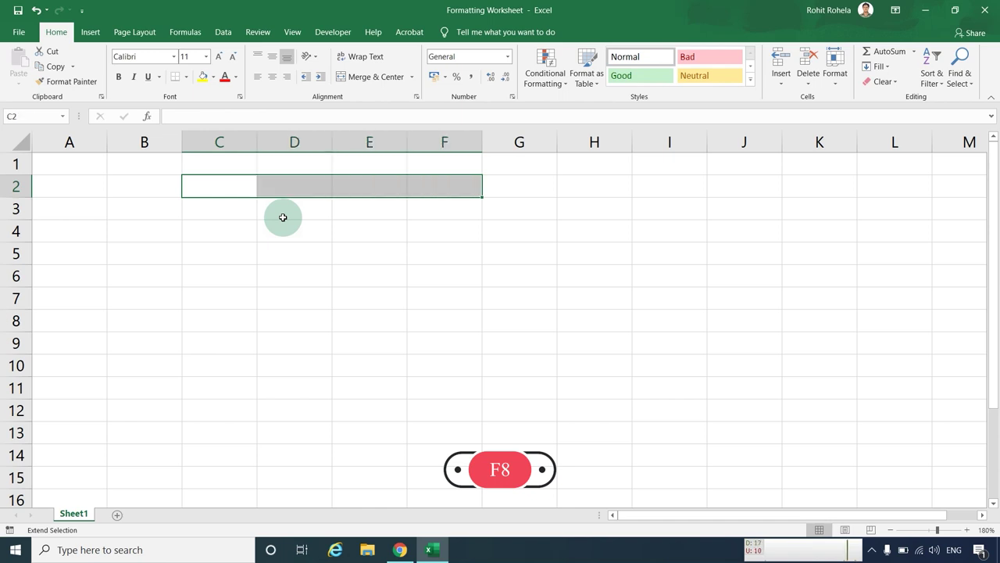
key(Down)
key(Down)
key(Down)
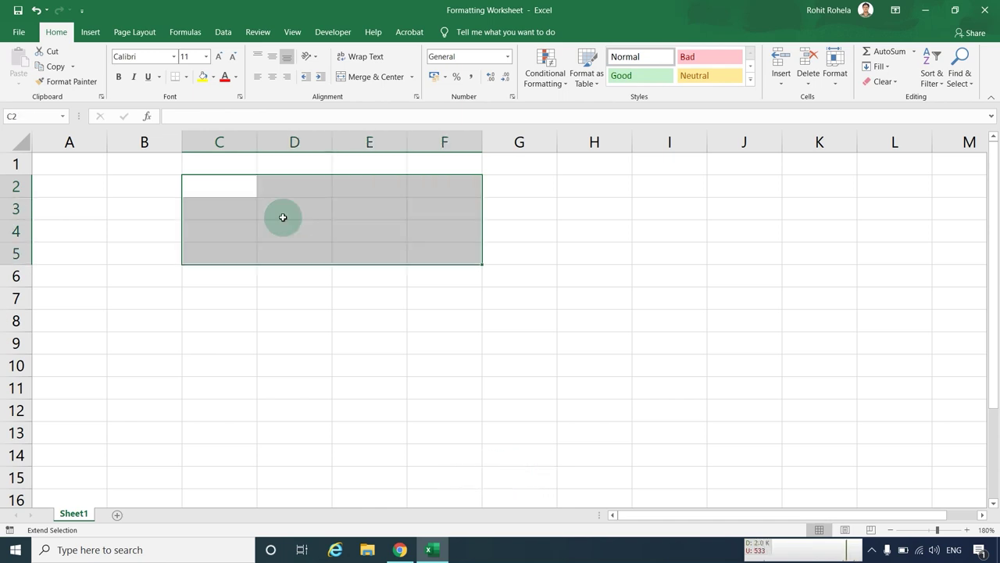
key(Left)
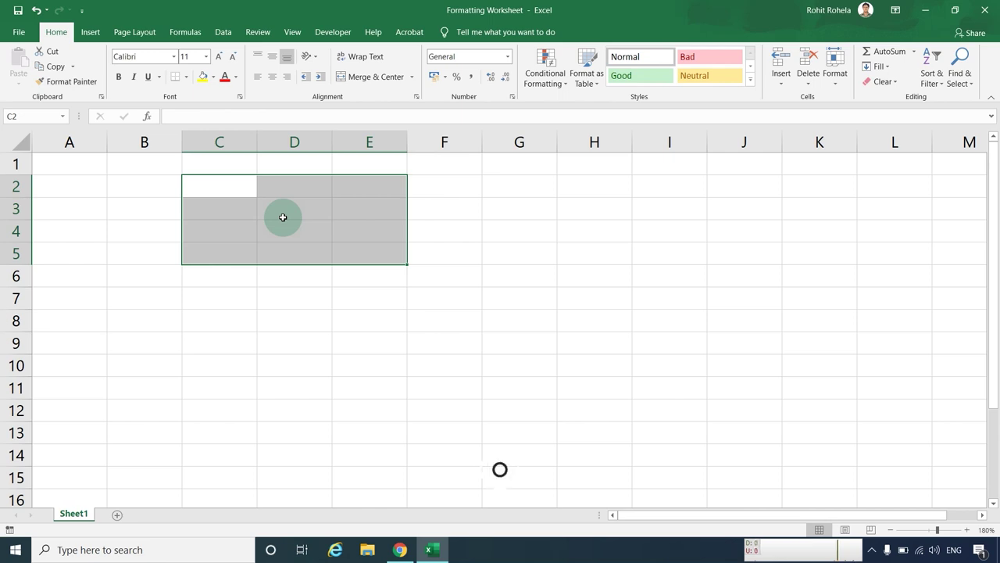
Step: Keep C2:E5 with Shift+F8, move to H5, and extend a second range to H5:J7
key(shift+F8)
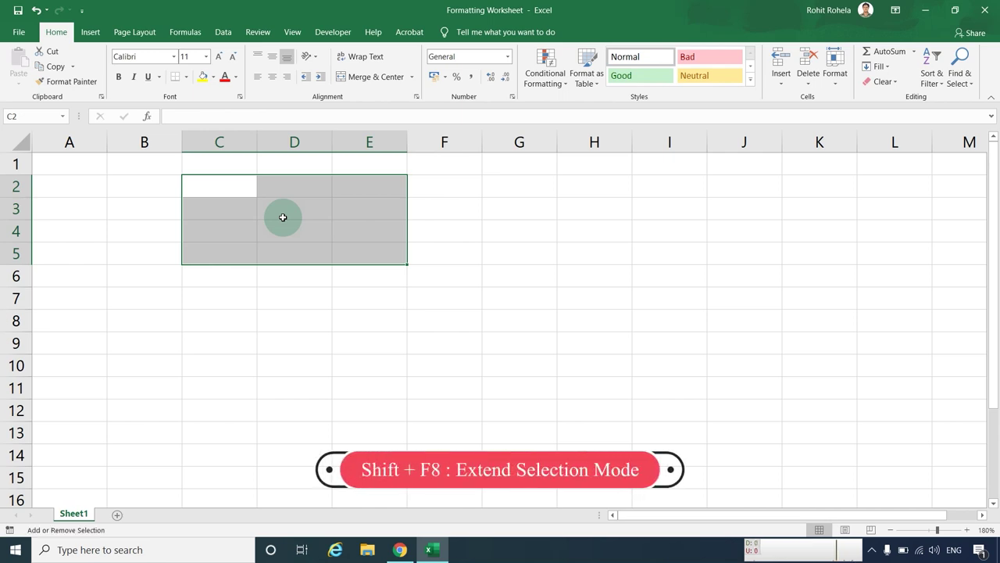
key(Right)
key(Right)
key(Right)
key(Right)
key(Right)
key(Right)
key(Down)
key(Left)
key(Down)
key(Down)
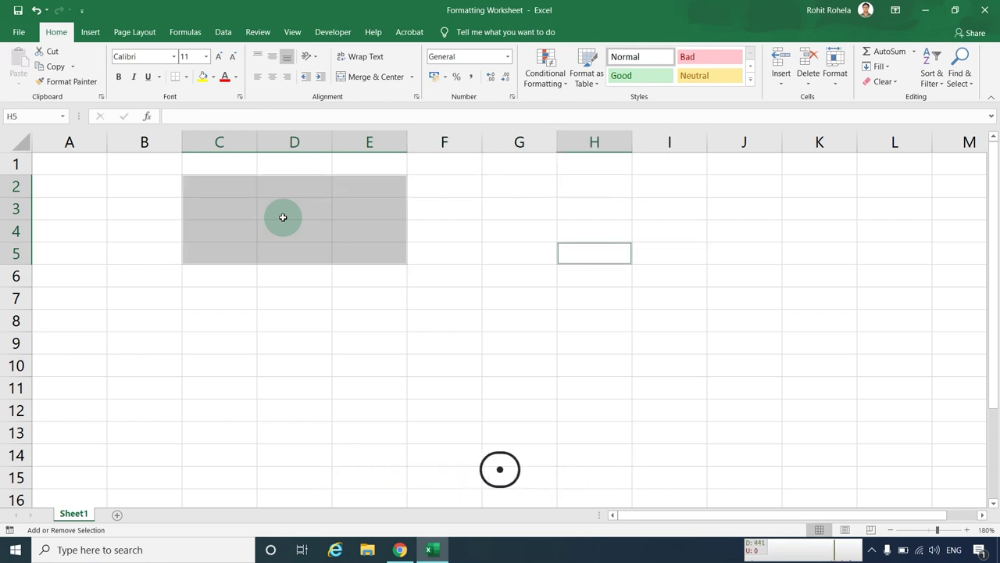
key(F8)
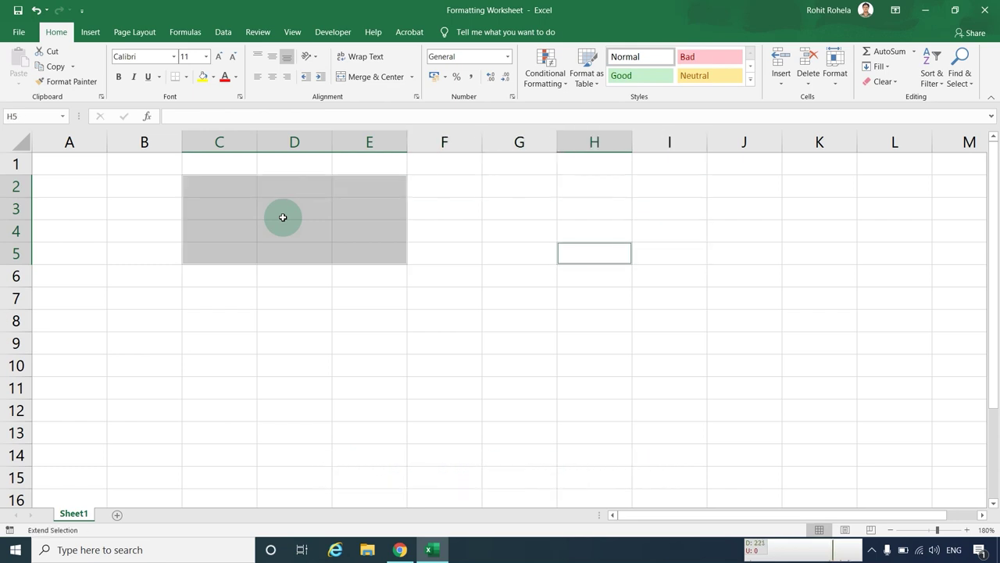
key(Down)
key(Down)
key(Right)
key(Right)
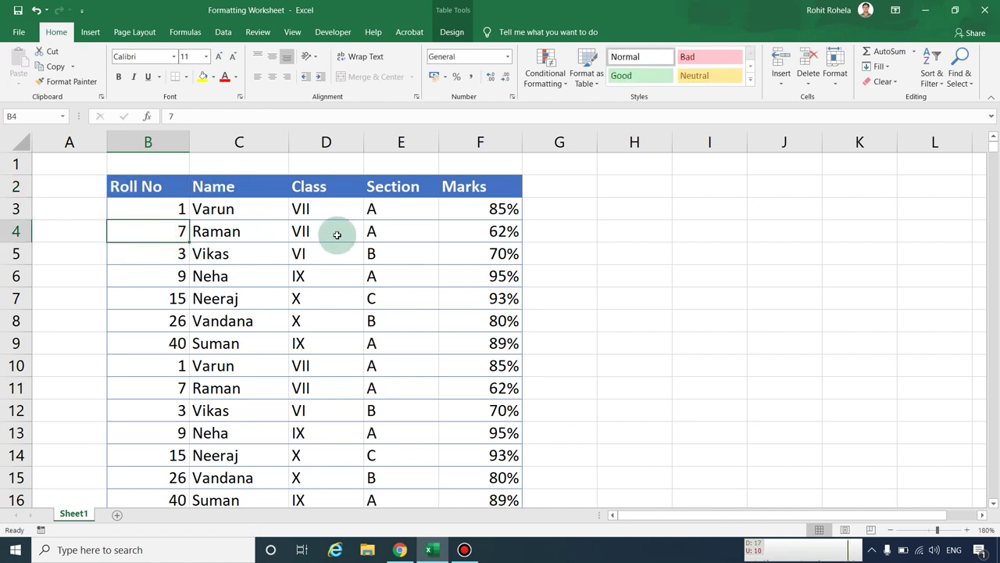
scroll(323, 255, down, 14)
scroll(321, 253, down, 5)
scroll(324, 274, down, 12)
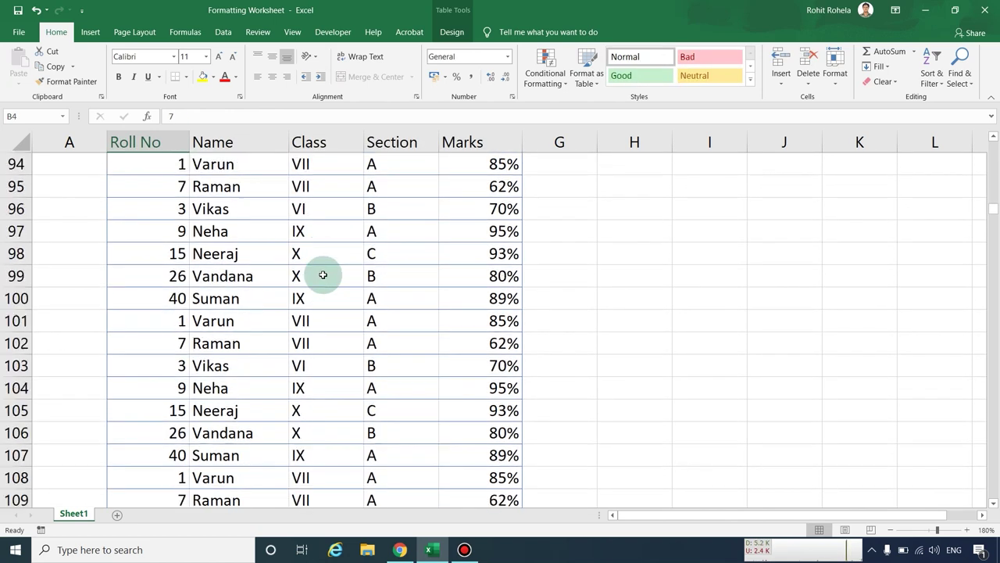
scroll(323, 275, up, 6)
scroll(323, 274, up, 13)
scroll(324, 275, up, 11)
scroll(329, 276, up, 1)
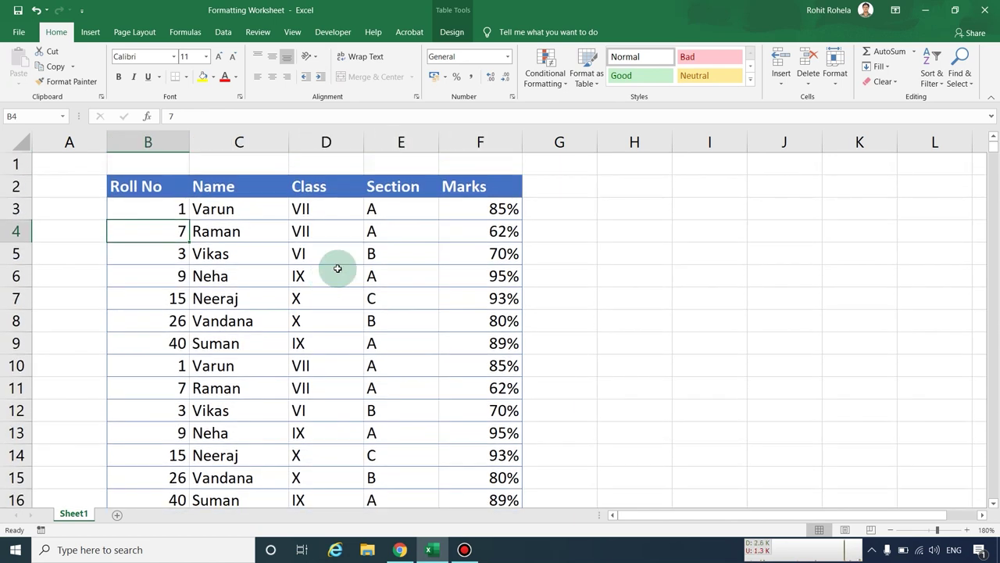
drag(148, 186, 482, 187)
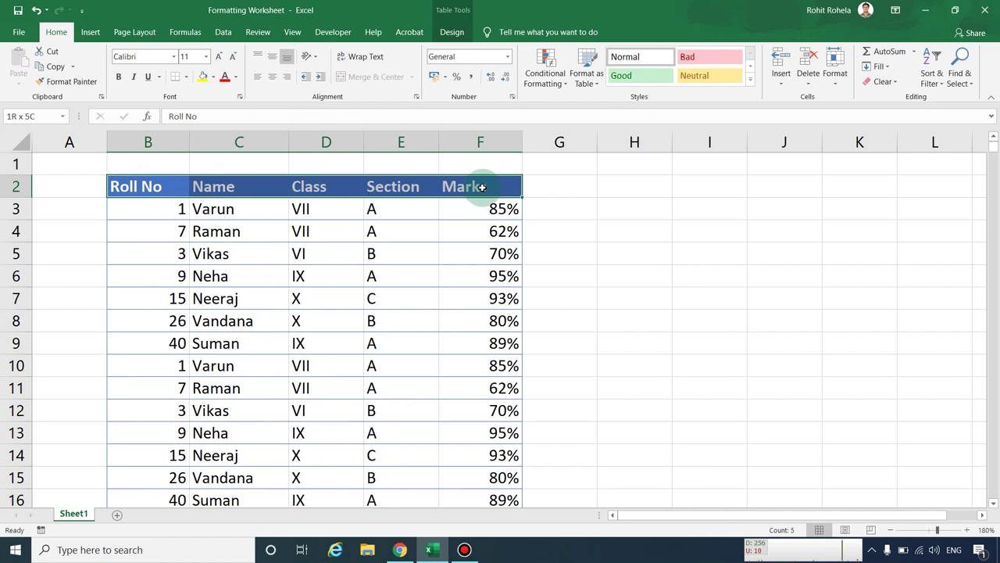
drag(482, 188, 472, 559)
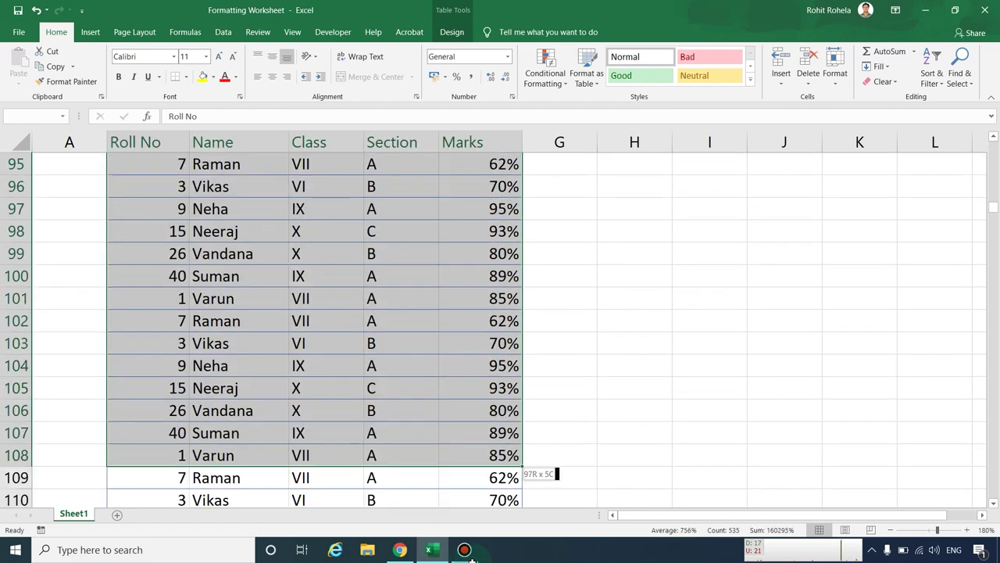
drag(472, 560, 422, 449)
click(422, 448)
key(ctrl+Home)
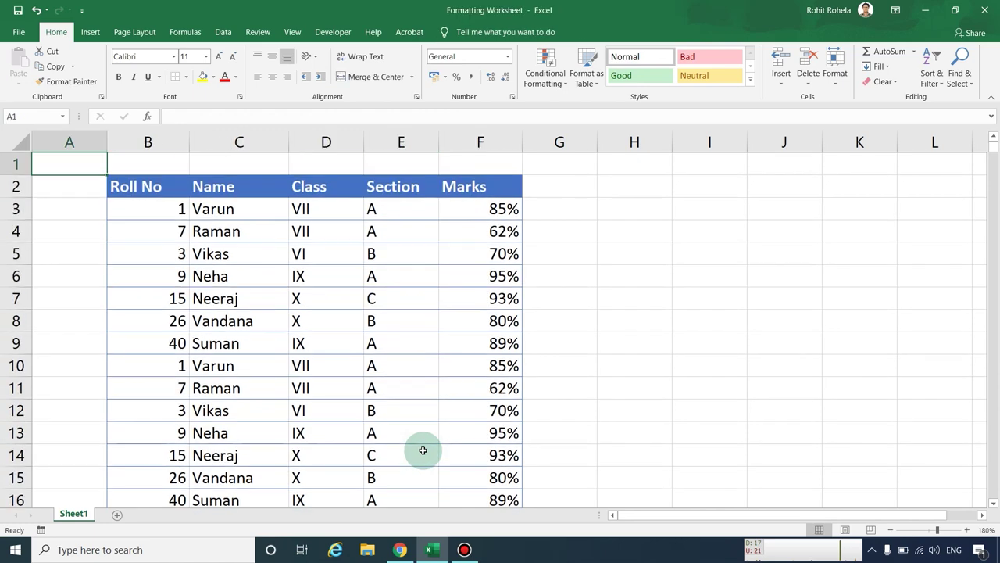
click(148, 186)
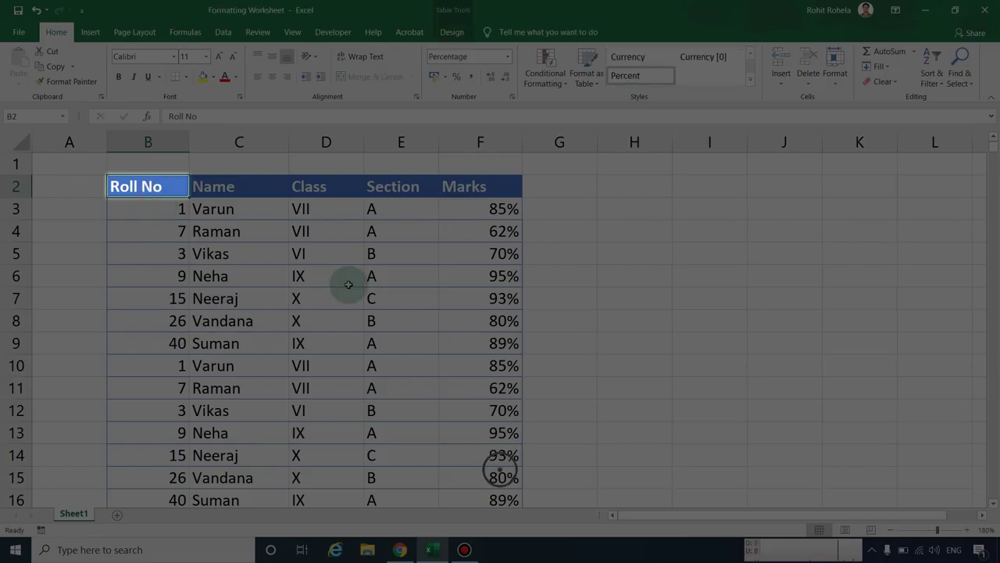
key(ctrl+shift+Right)
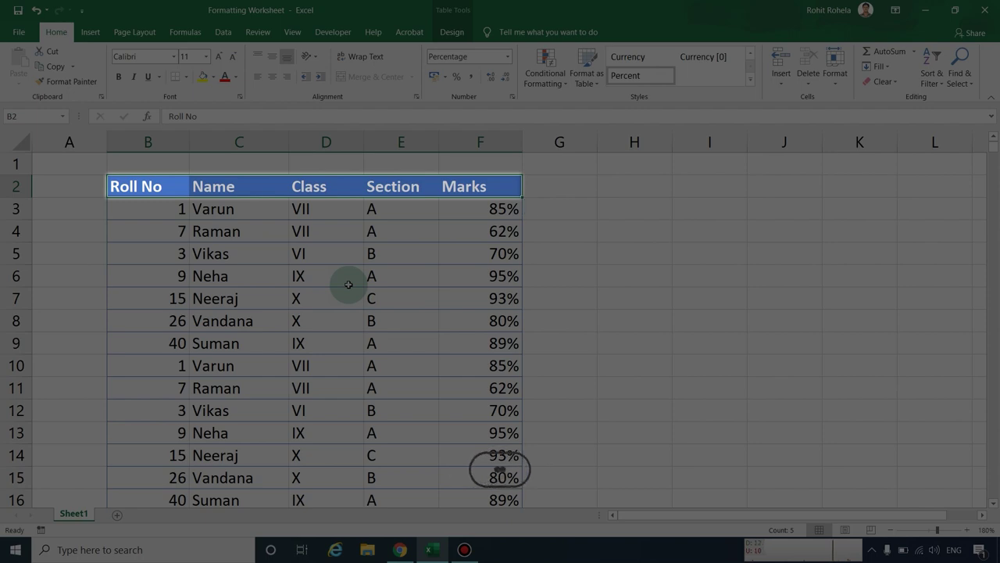
key(ctrl+shift+Down)
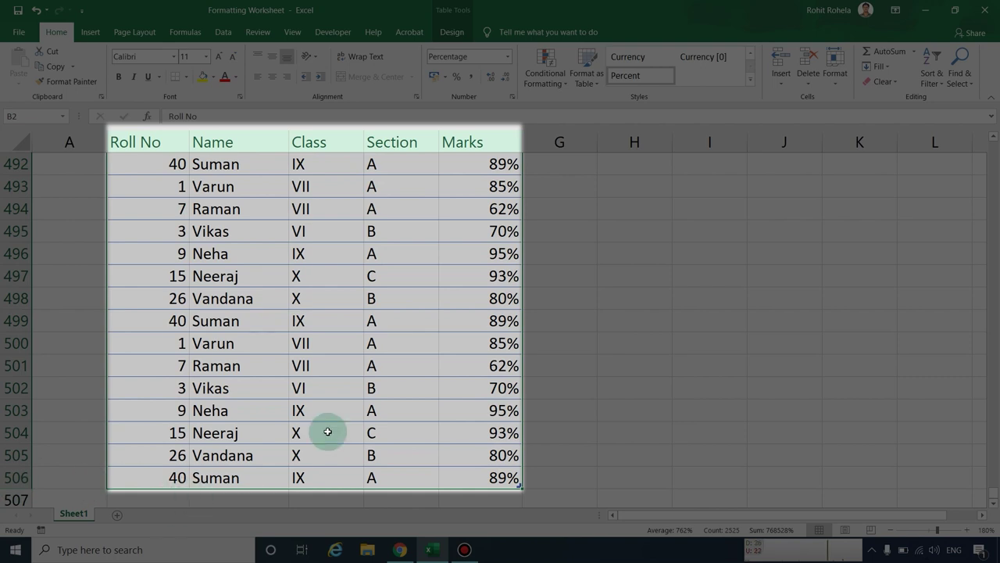
scroll(324, 375, up, 8)
scroll(323, 375, up, 7)
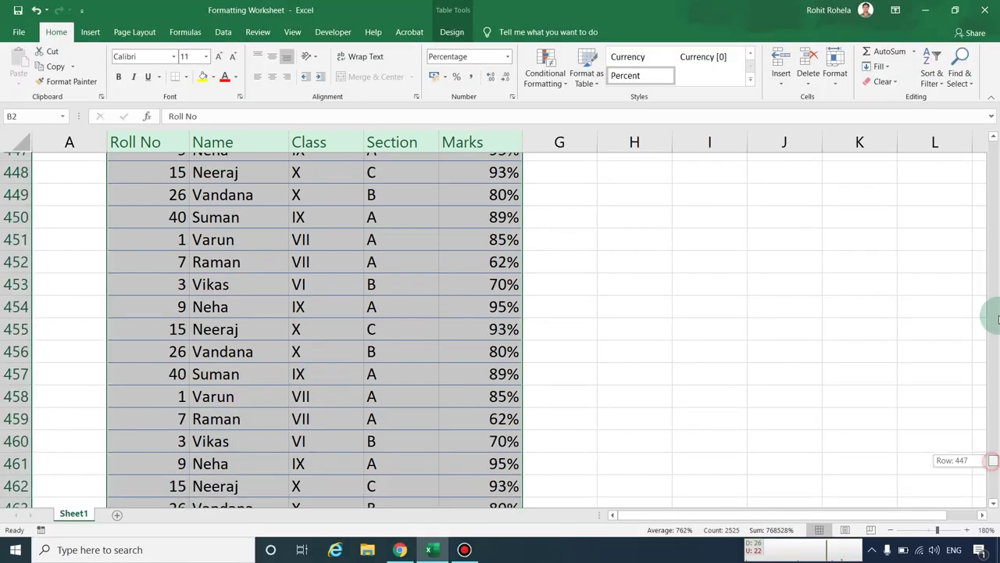
drag(996, 467, 994, 148)
click(148, 188)
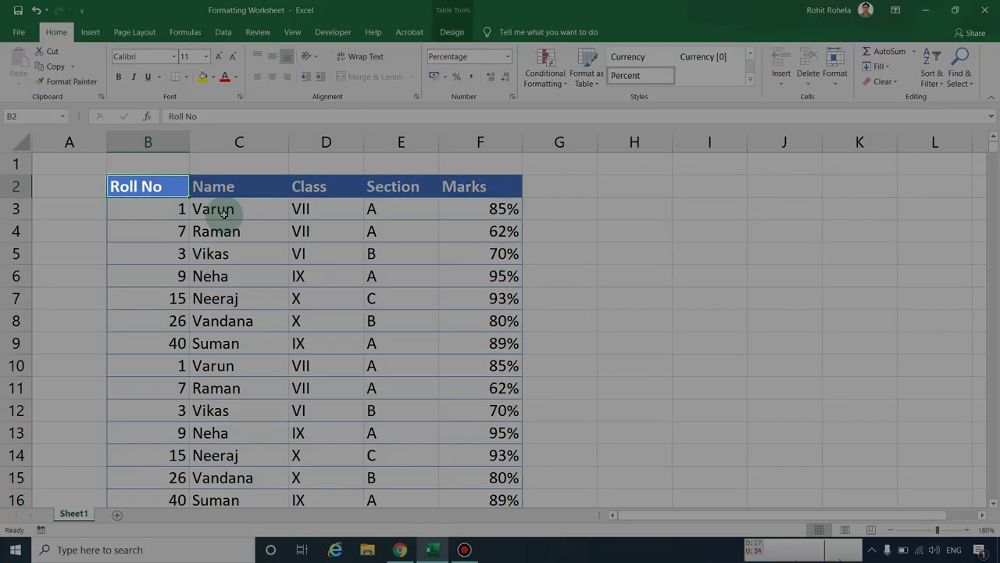
key(ctrl+Right)
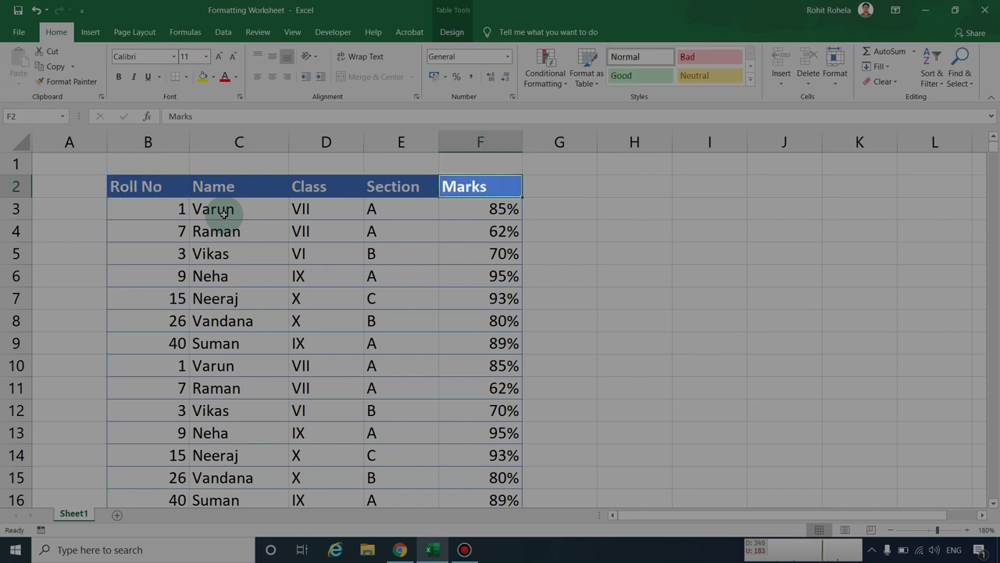
key(ctrl+Down)
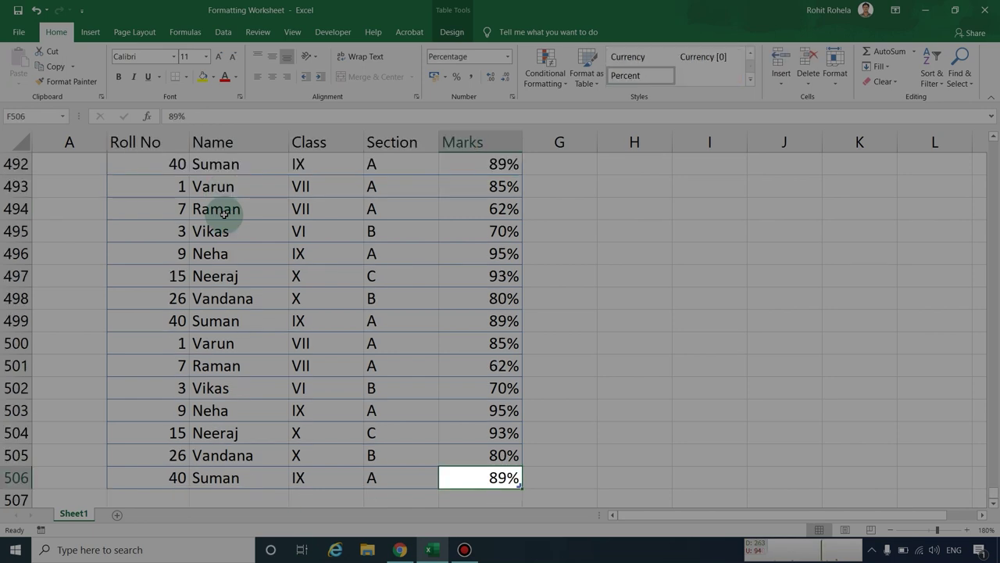
key(ctrl+Left)
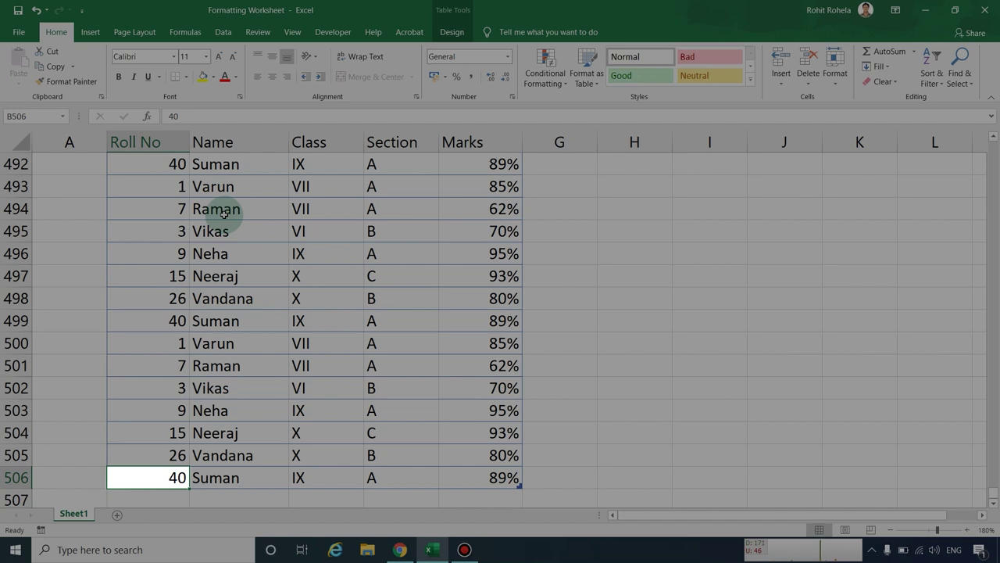
key(ctrl+Up)
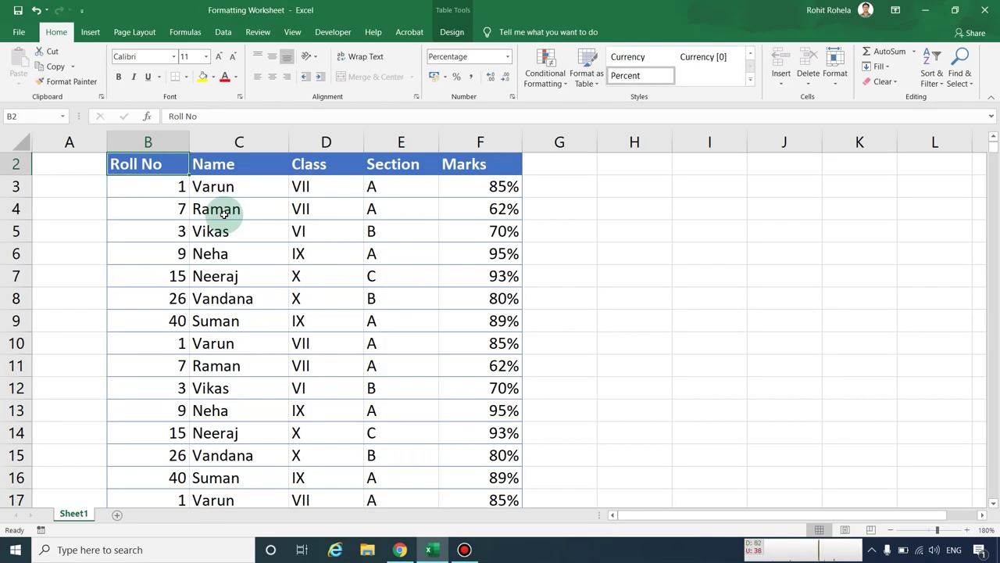
Step: Select the student table B2:F506 with Ctrl+Shift+Right, then Ctrl+Shift+Down
scroll(243, 204, up, 1)
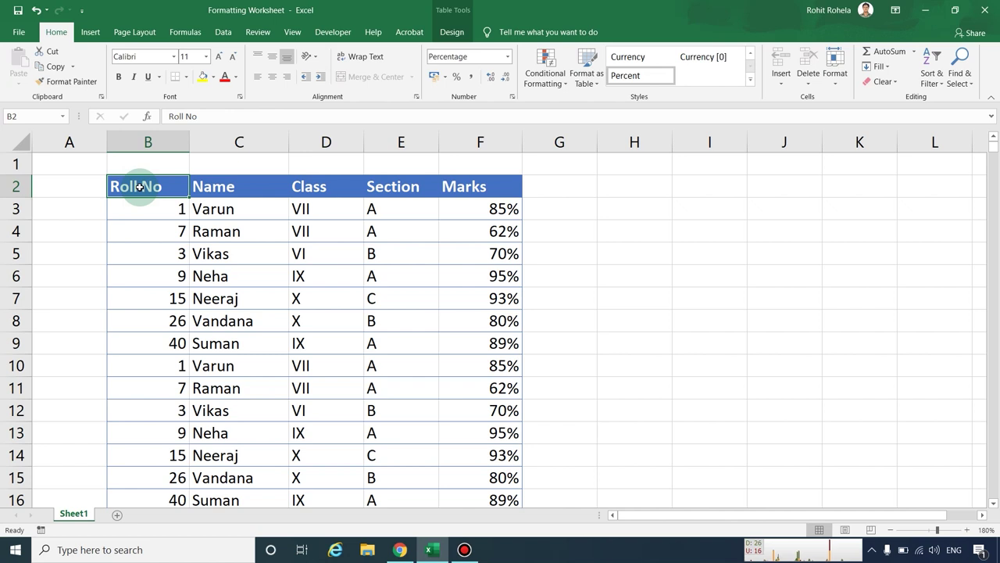
key(ctrl+shift+Right)
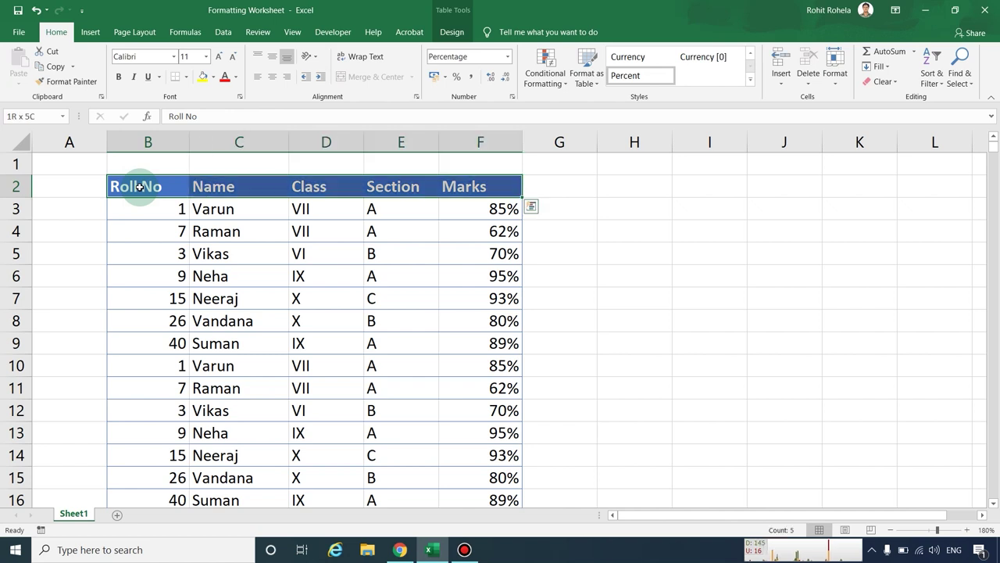
key(ctrl+shift+Down)
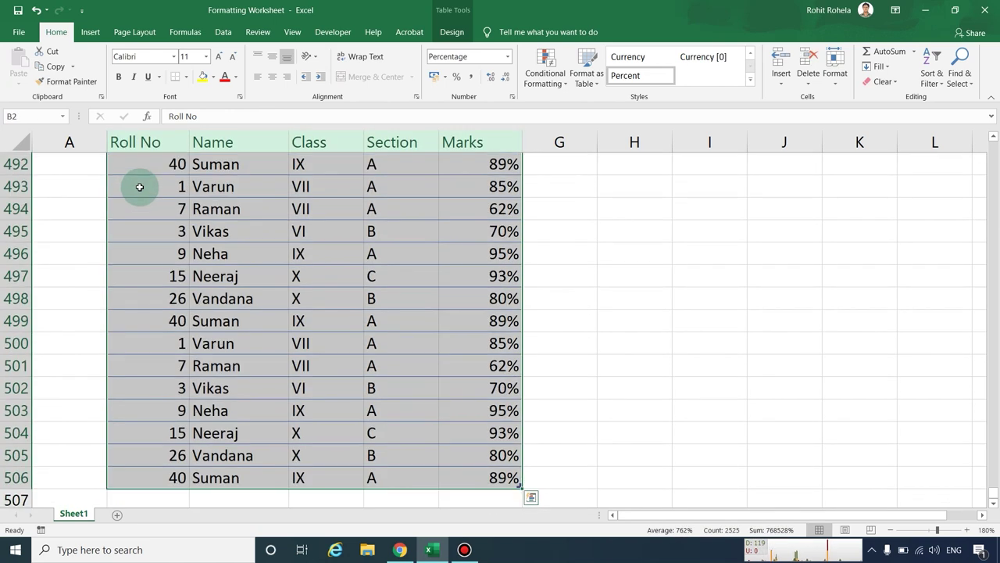
Step: Name the selected table range student_record in the Name Box
click(35, 118)
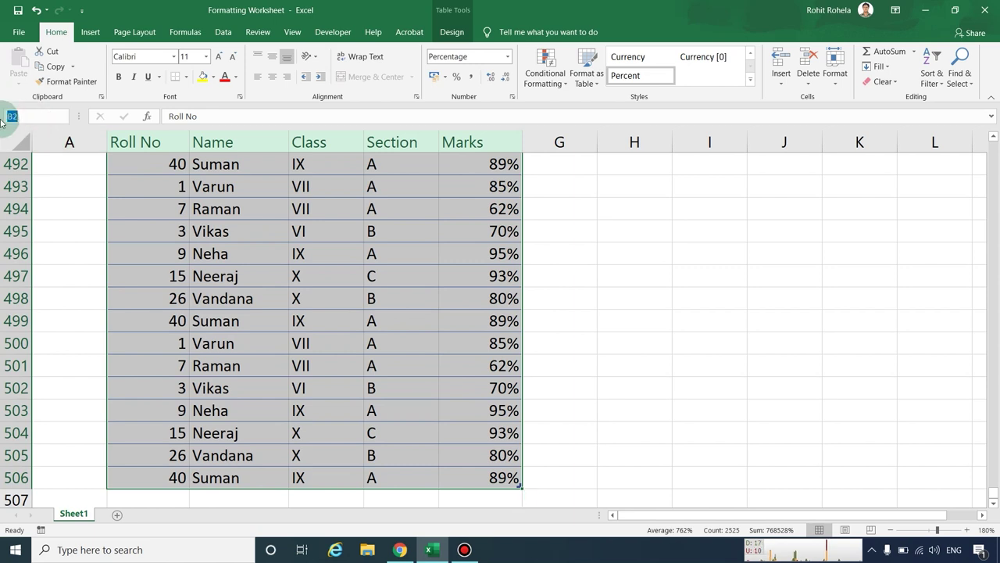
text(Student_R)
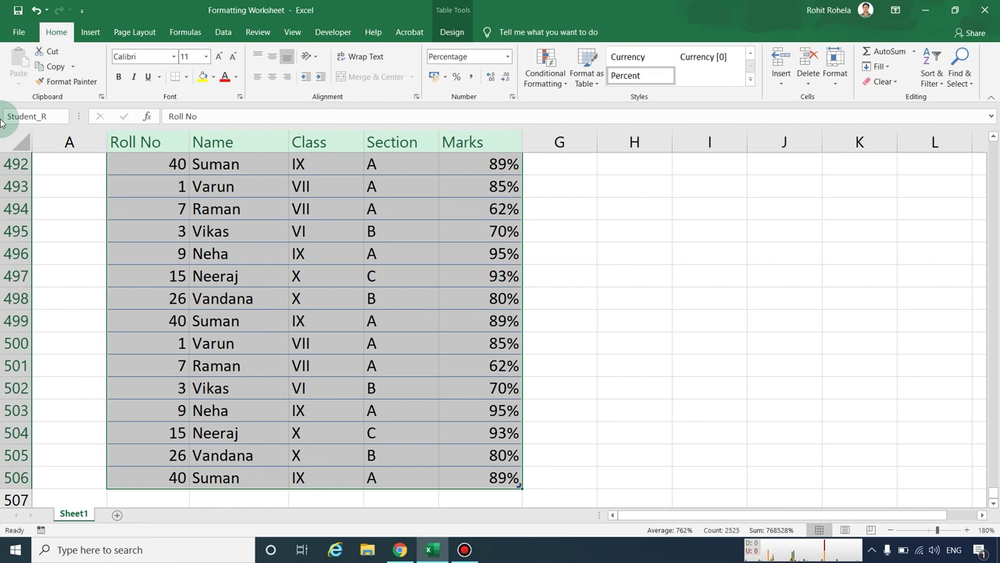
text(ec)
key(ctrl+BackSpace)
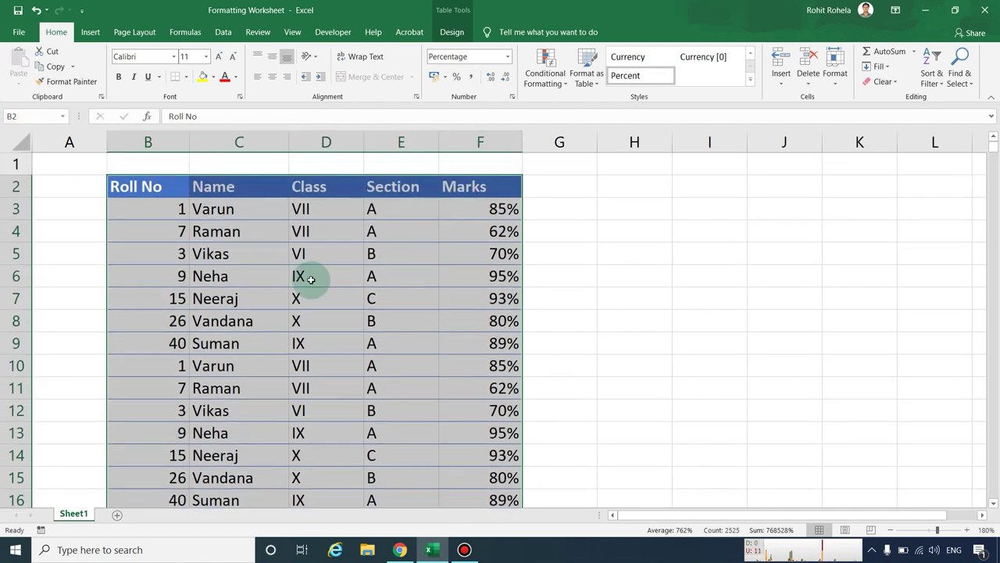
Step: Select J5, then jump back to the student_record range via the Name Box
click(792, 255)
click(36, 117)
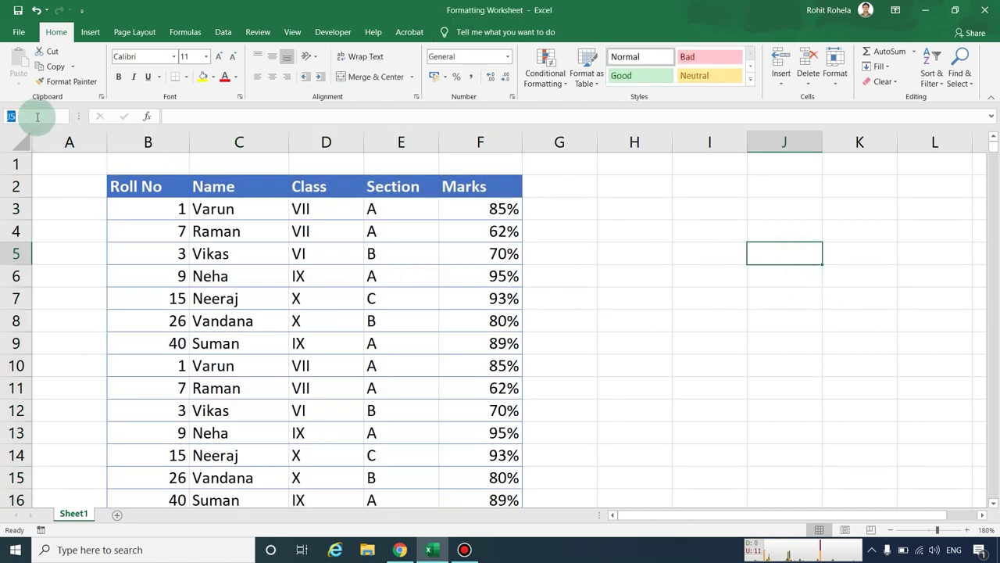
text(stu)
text(ecord)
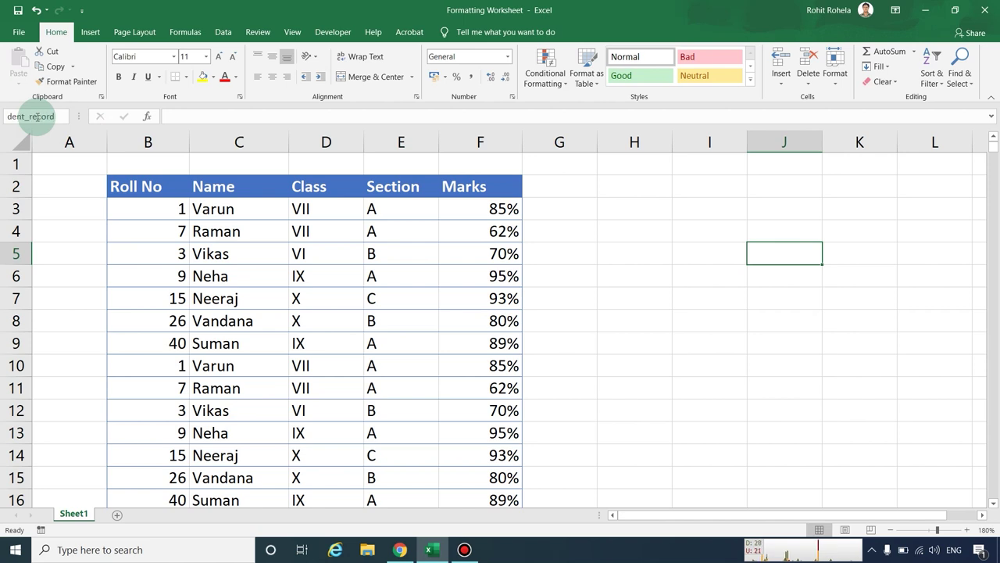
key(Return)
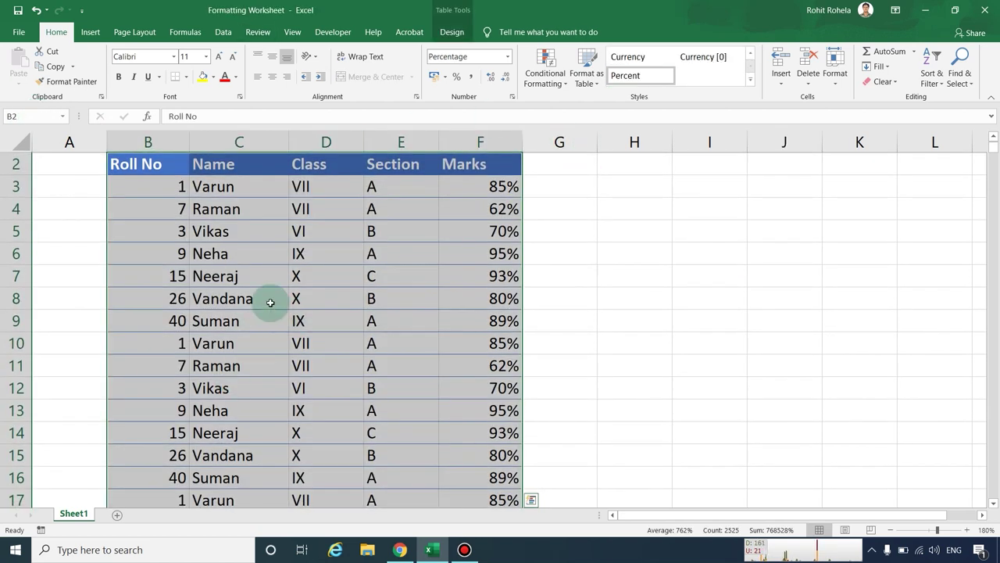
scroll(270, 303, down, 5)
scroll(274, 302, down, 6)
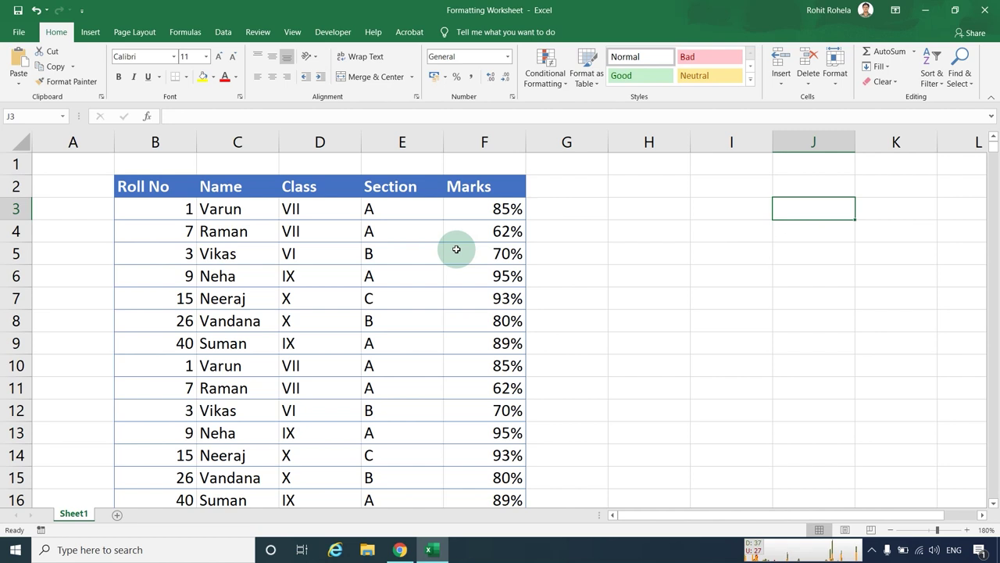
click(260, 209)
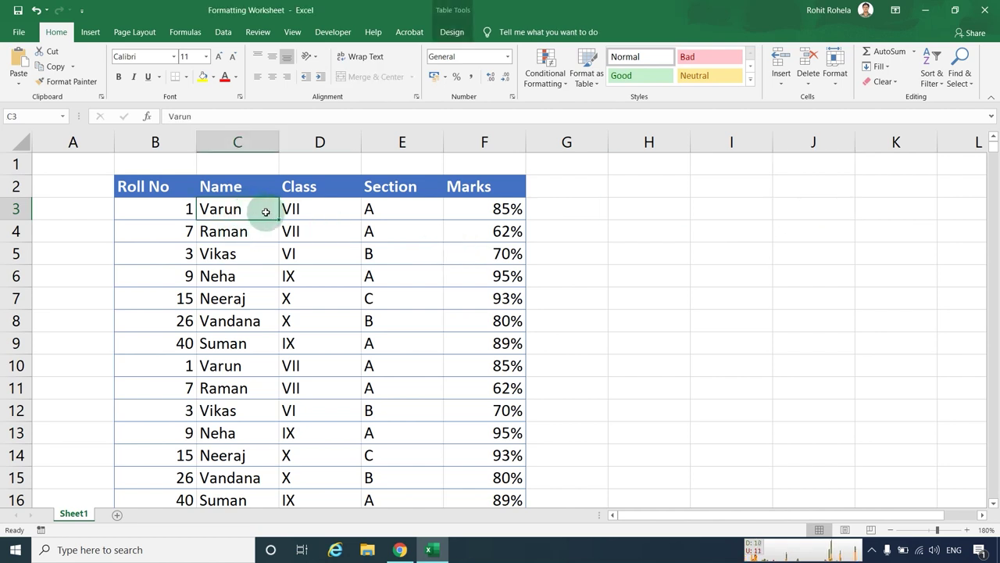
double_click(265, 212)
text(kumar sharma)
click(254, 255)
click(254, 211)
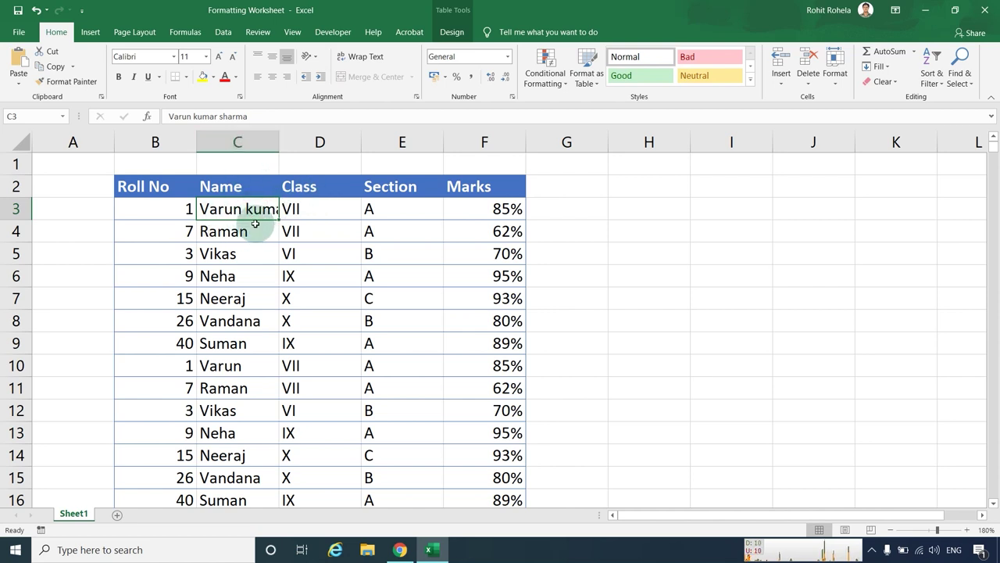
Step: Widen column C, then autofit it to the full name
drag(279, 142, 376, 136)
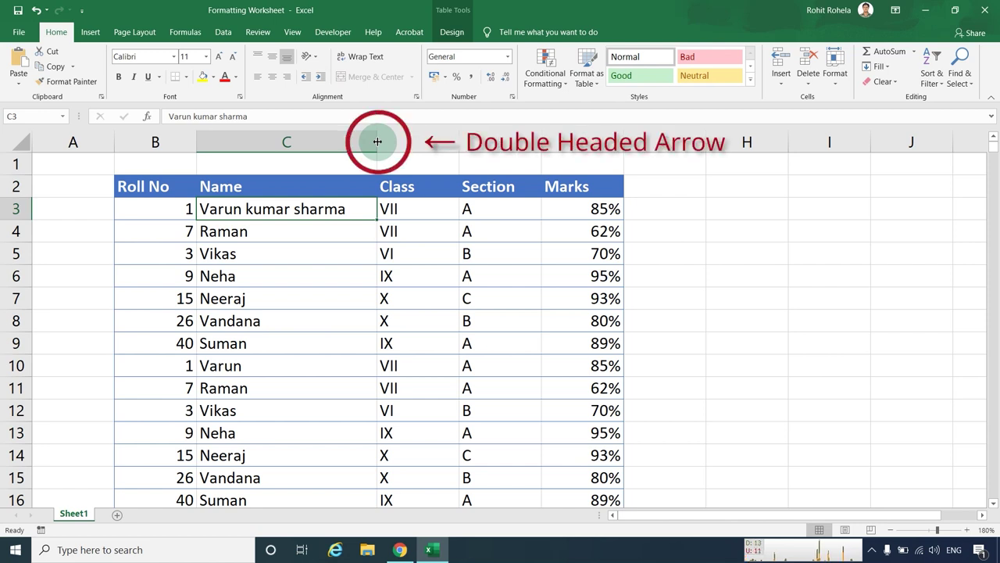
double_click(377, 141)
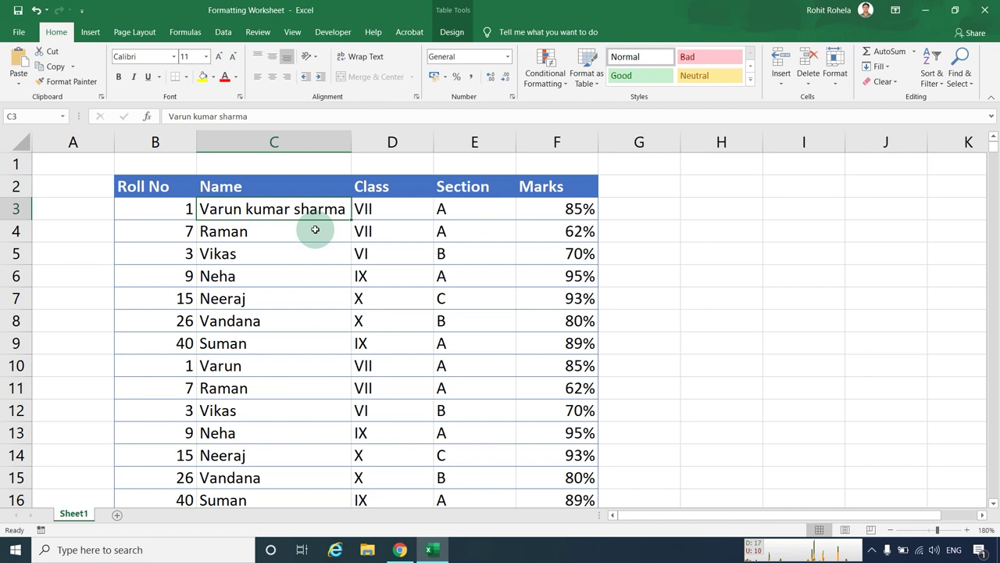
click(834, 78)
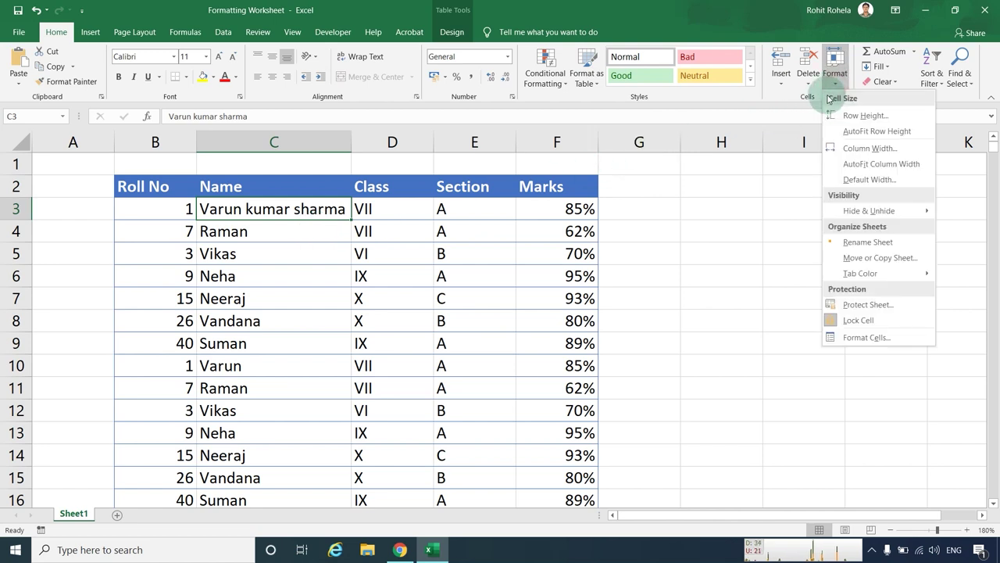
Step: Set column C width to 20, then AutoFit it to its names and adjust row 3's height
click(886, 150)
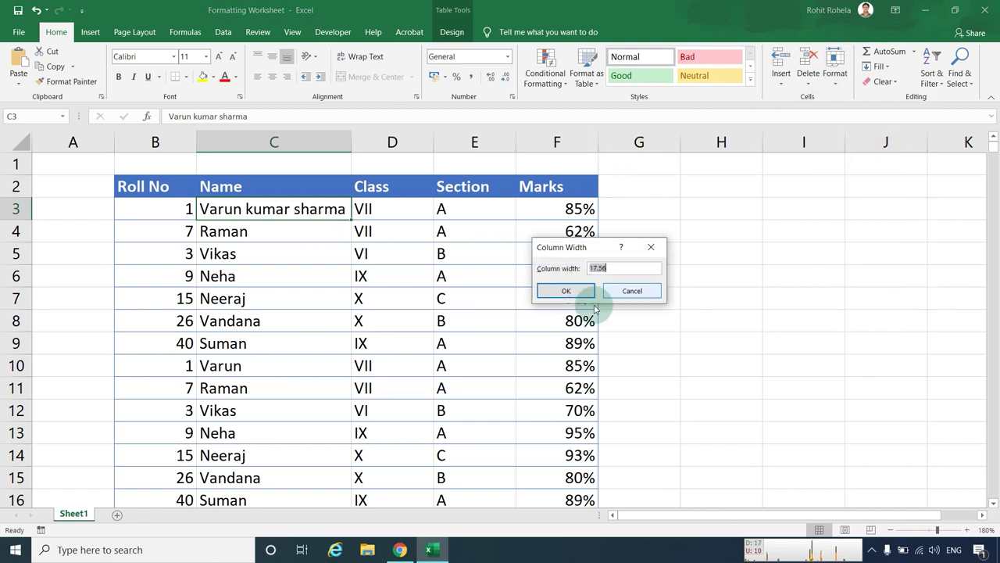
text(20)
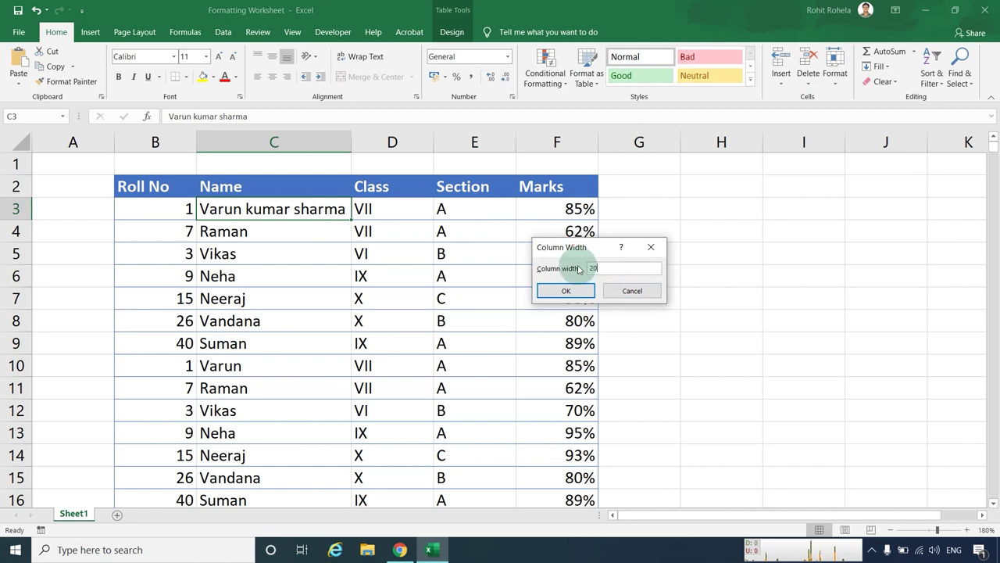
key(Return)
click(831, 83)
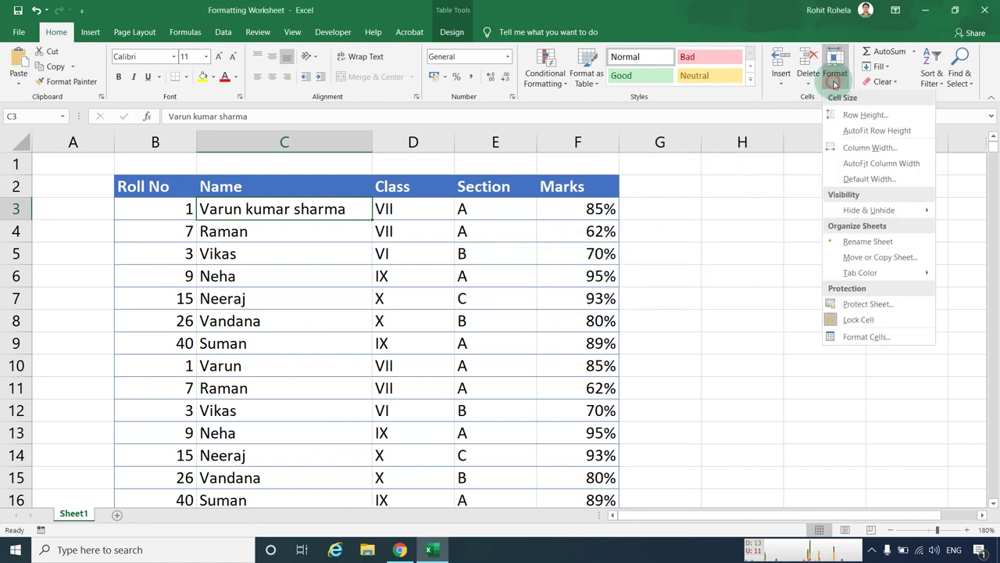
click(868, 166)
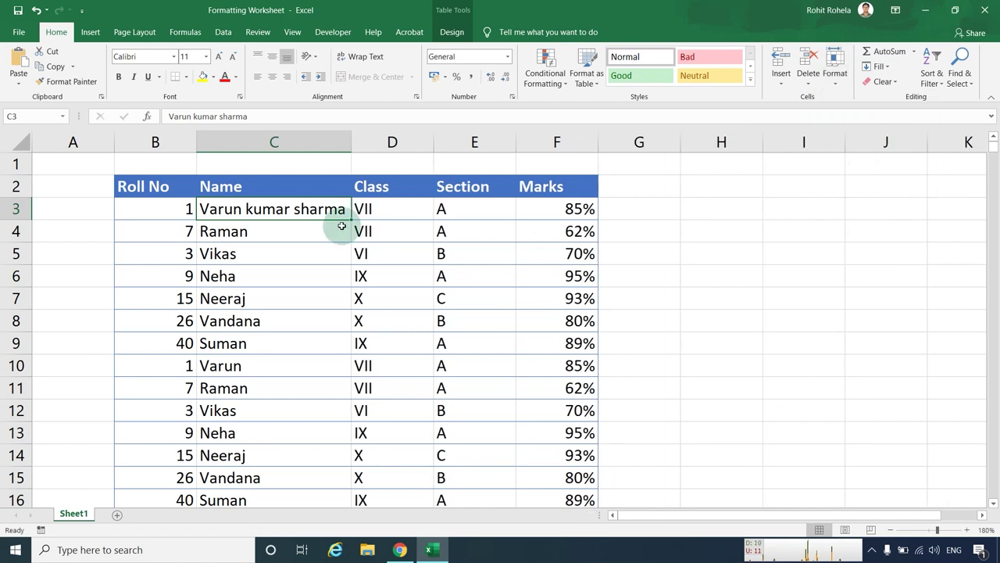
mouse_move(25, 221)
mouse_down()
mouse_move(29, 232)
mouse_move(28, 220)
mouse_up()
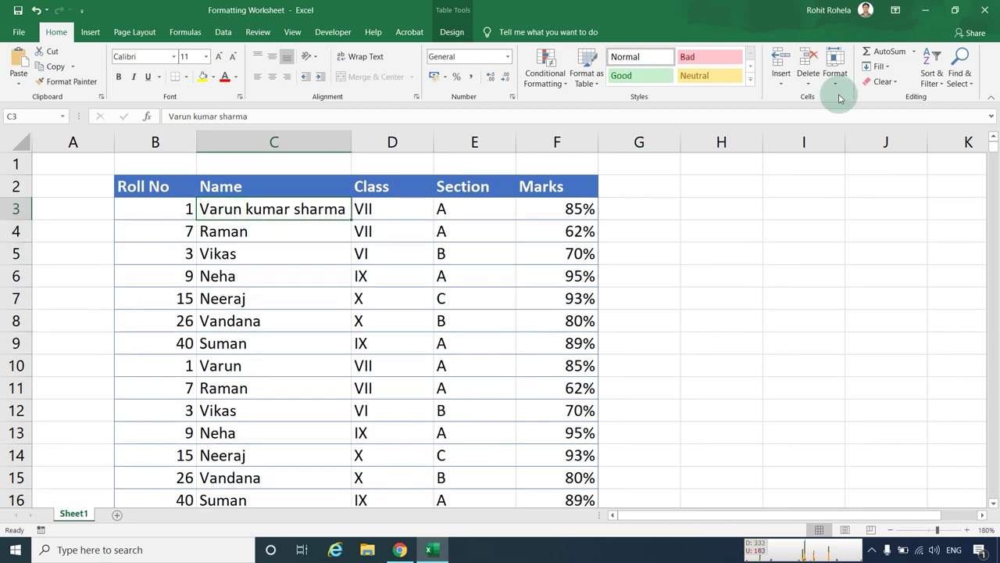
Step: Set the sheet's default column width to 3
click(834, 78)
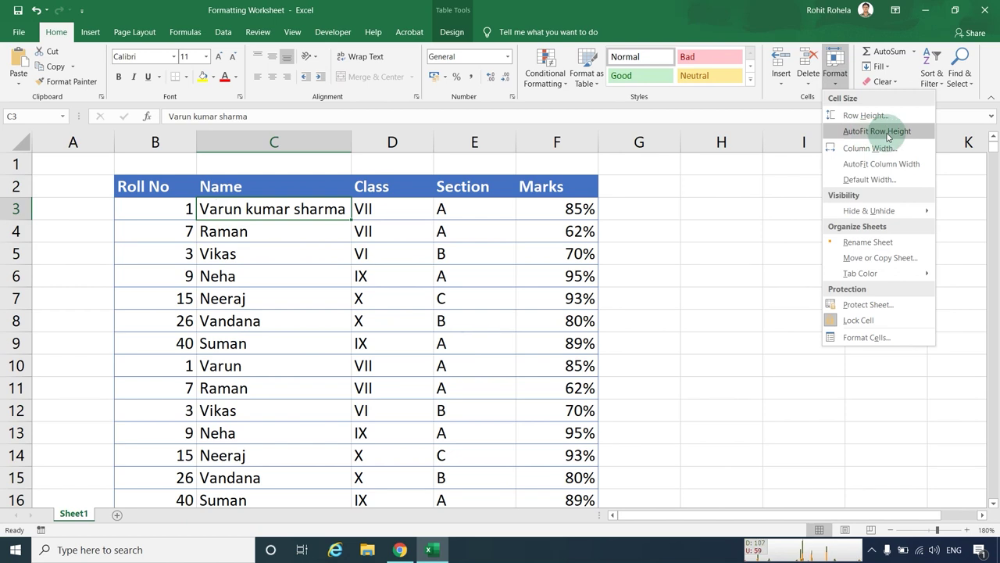
click(868, 181)
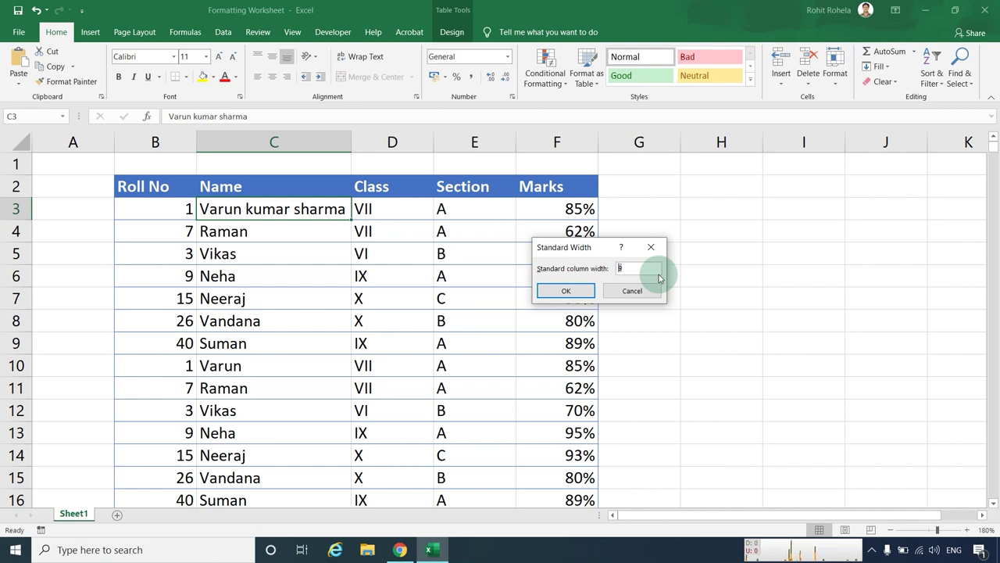
text(3)
click(576, 291)
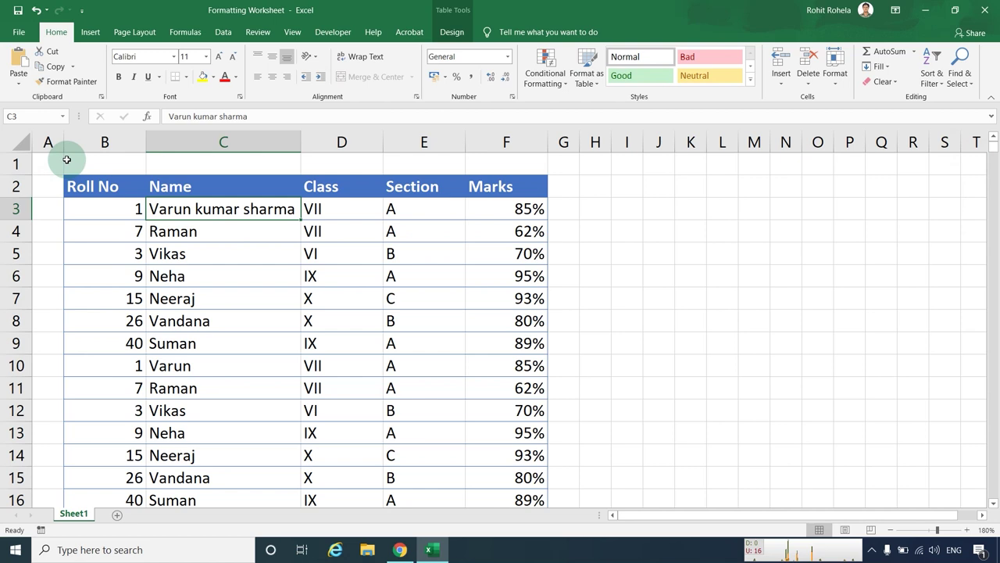
drag(83, 190, 509, 177)
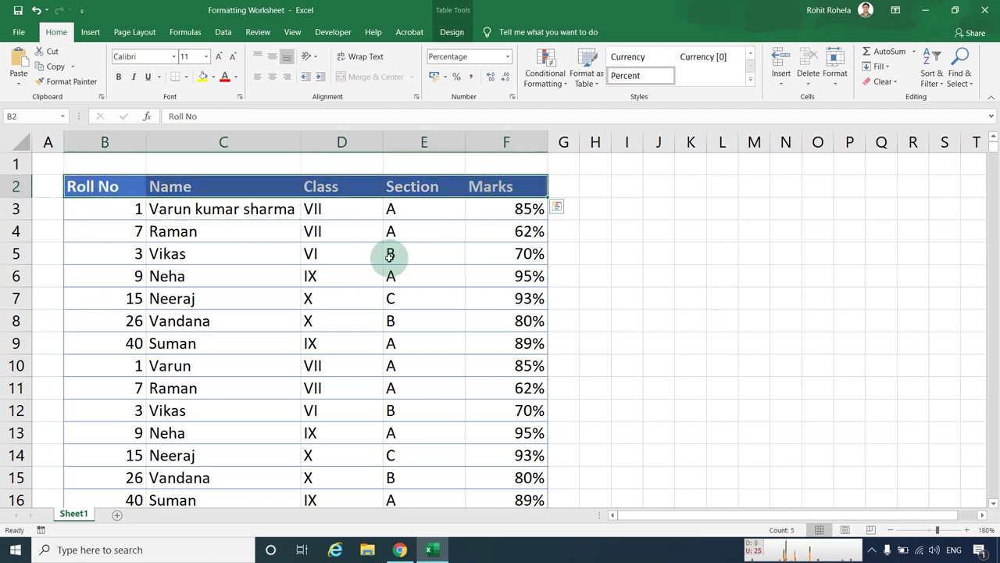
click(263, 258)
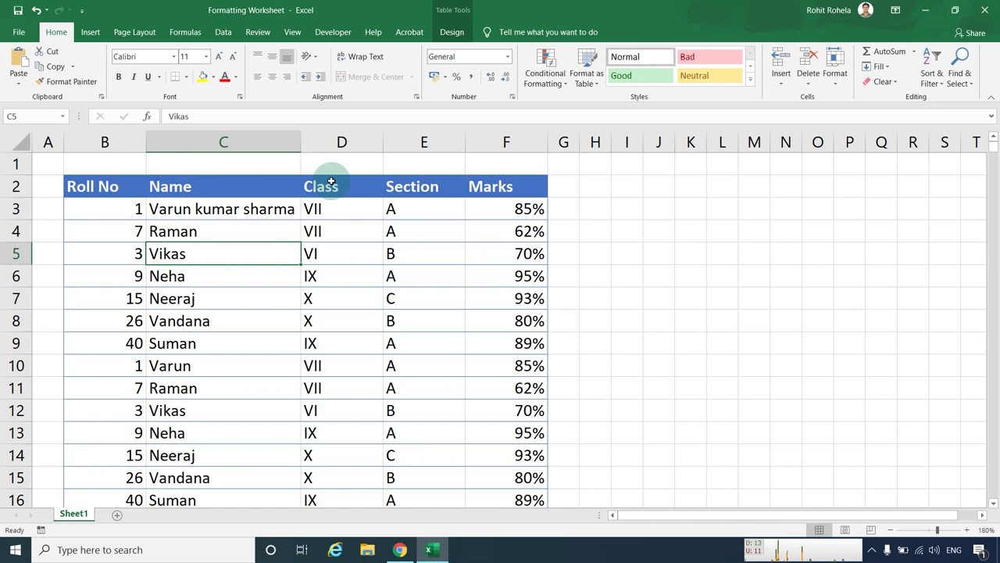
click(344, 140)
right_click(344, 140)
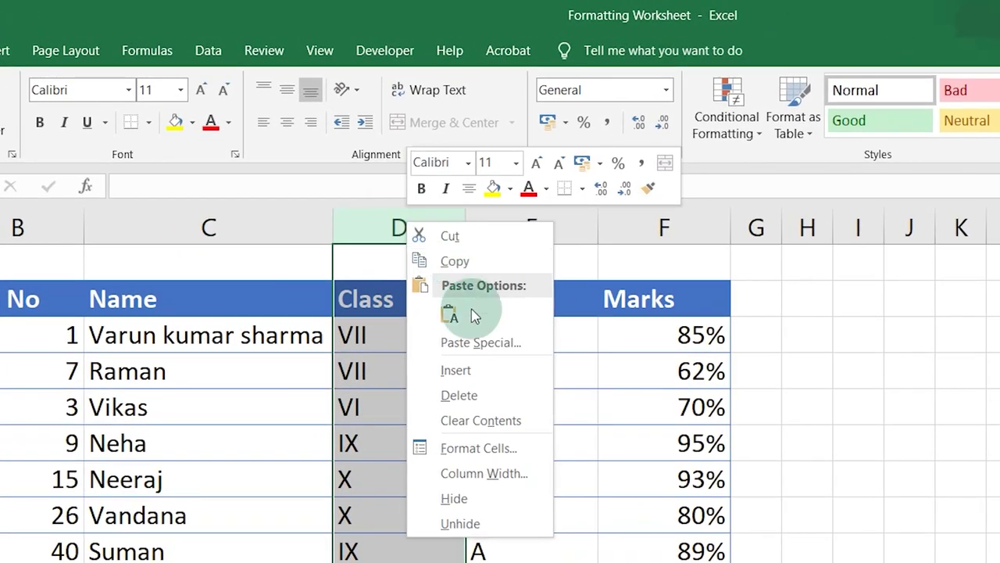
click(478, 500)
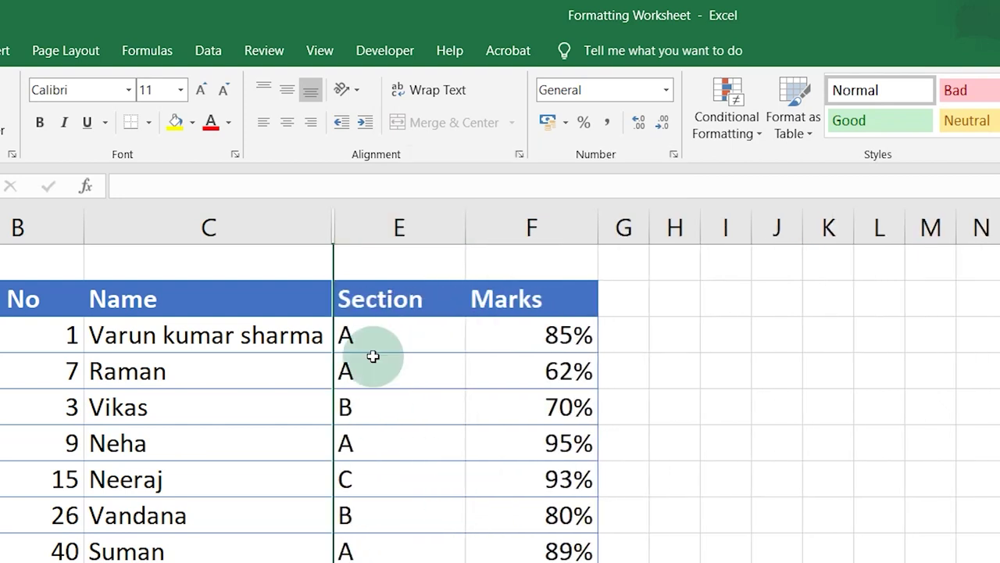
click(261, 397)
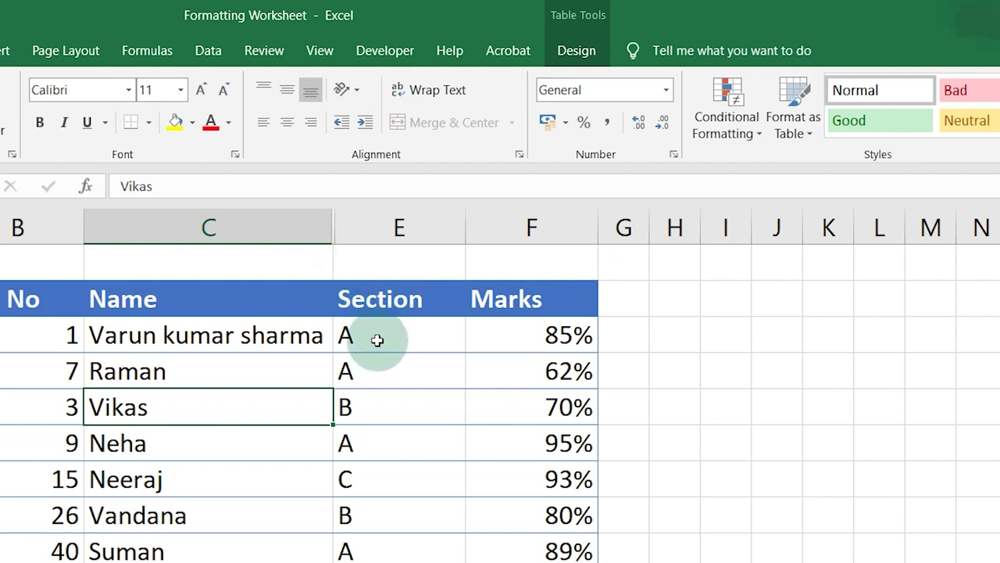
click(262, 225)
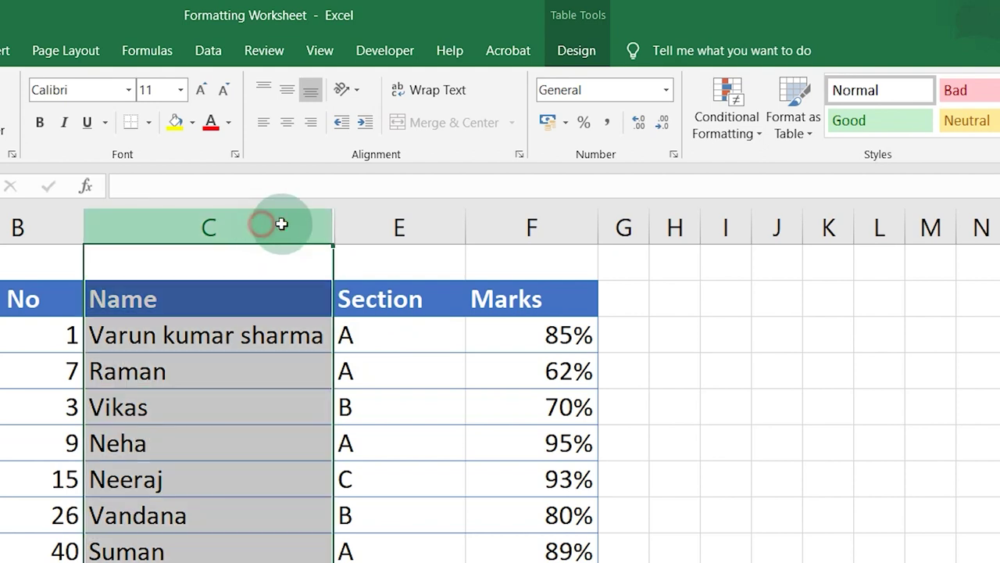
drag(279, 225, 391, 225)
right_click(404, 229)
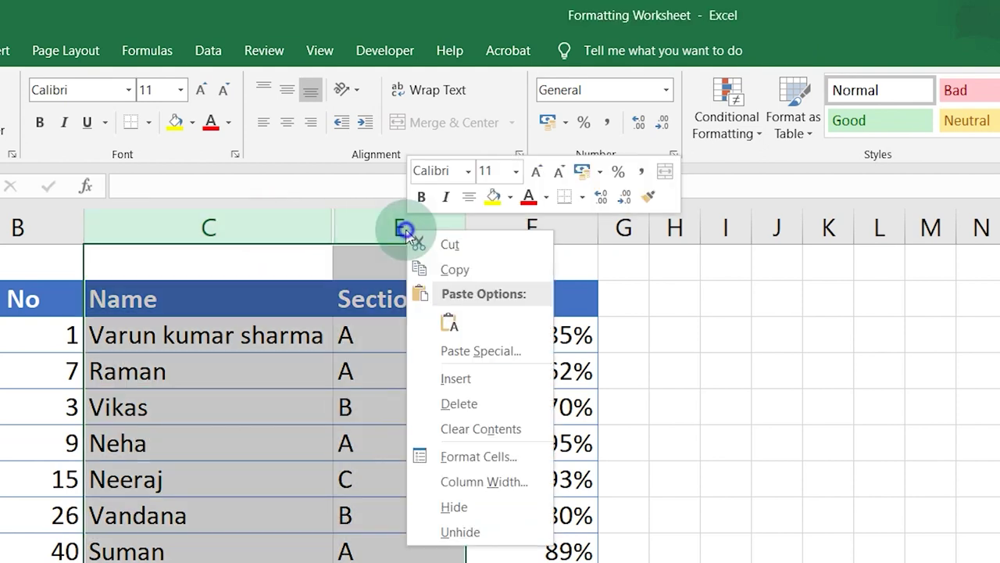
click(473, 530)
click(331, 452)
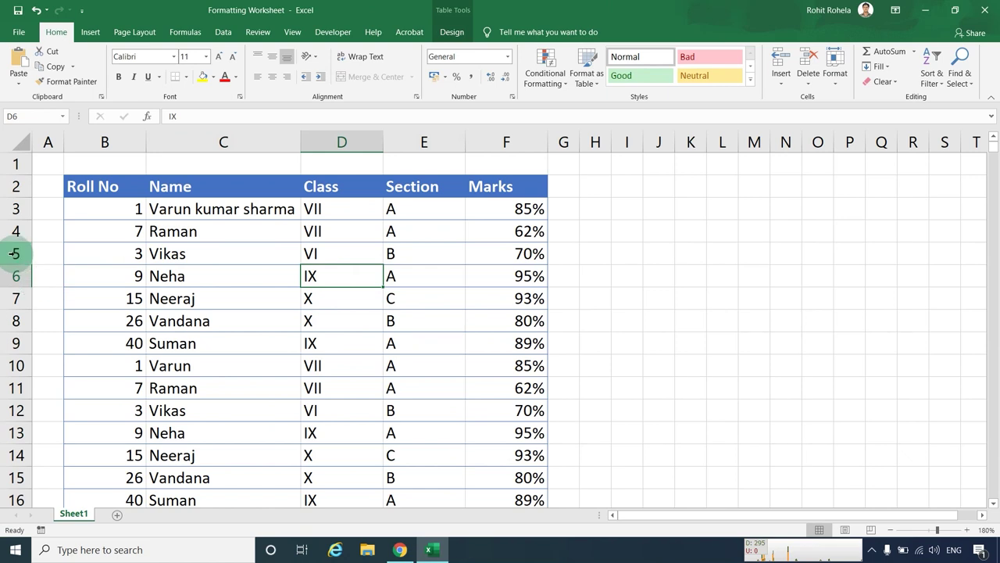
click(14, 253)
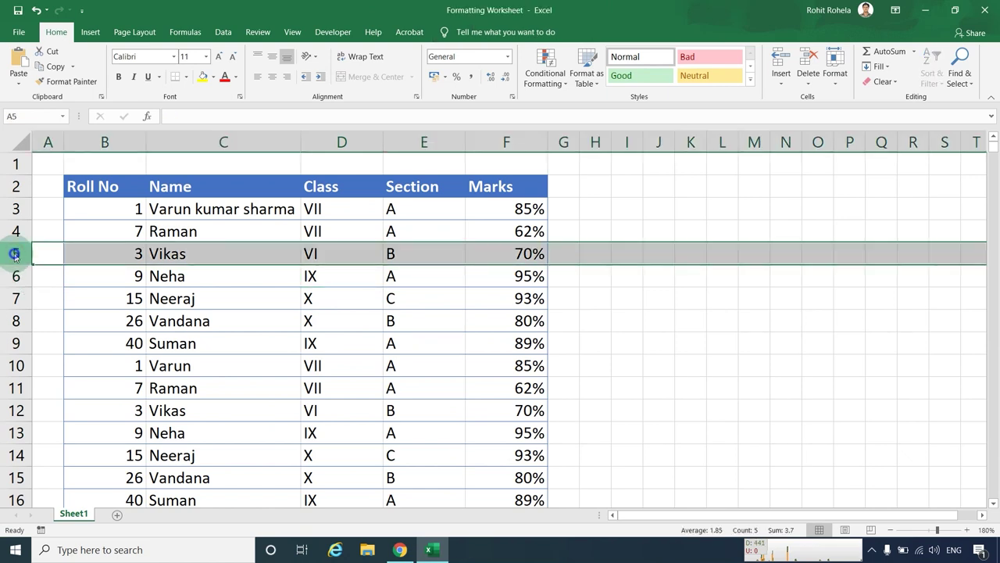
right_click(15, 253)
click(48, 420)
click(238, 384)
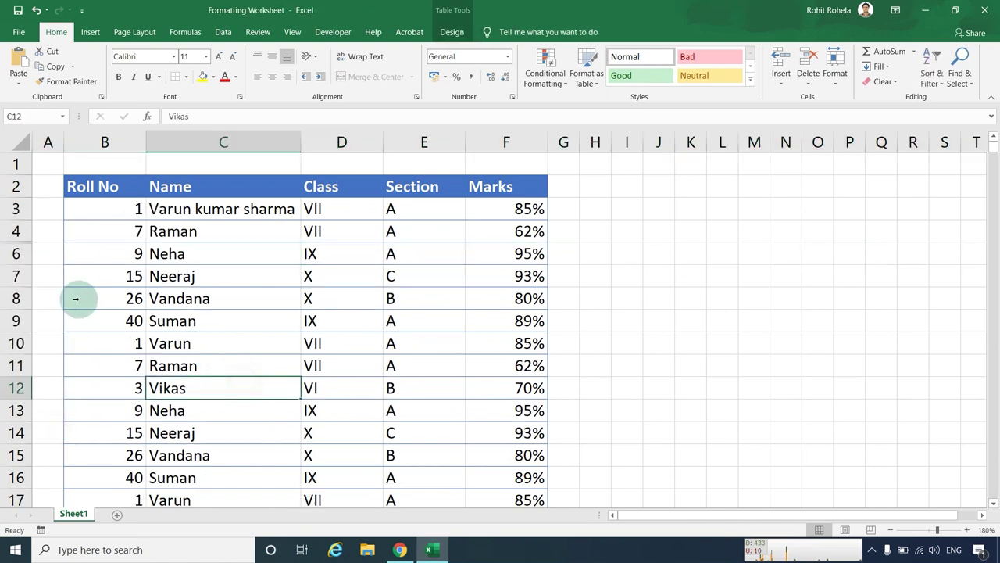
drag(14, 231, 14, 254)
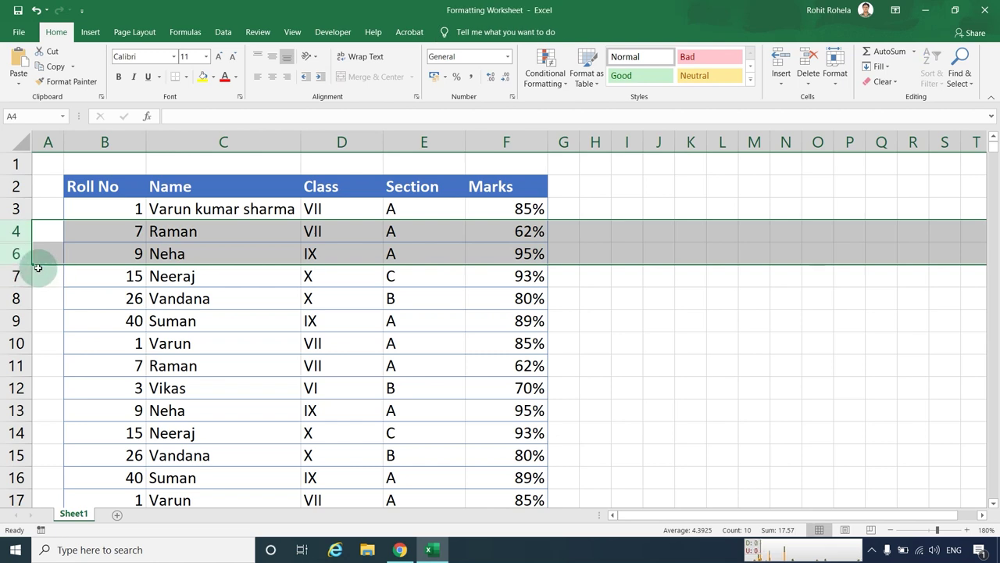
right_click(14, 251)
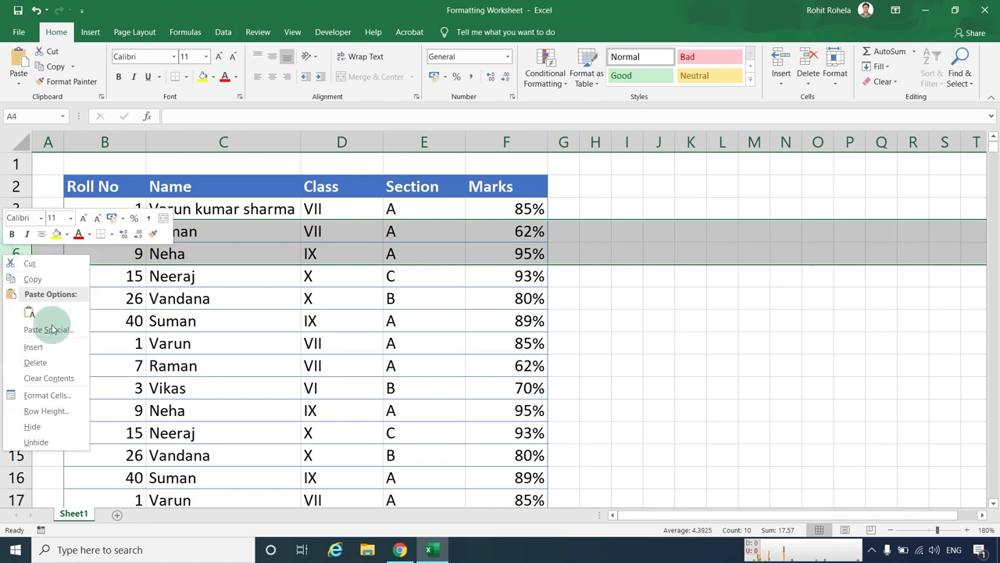
click(36, 440)
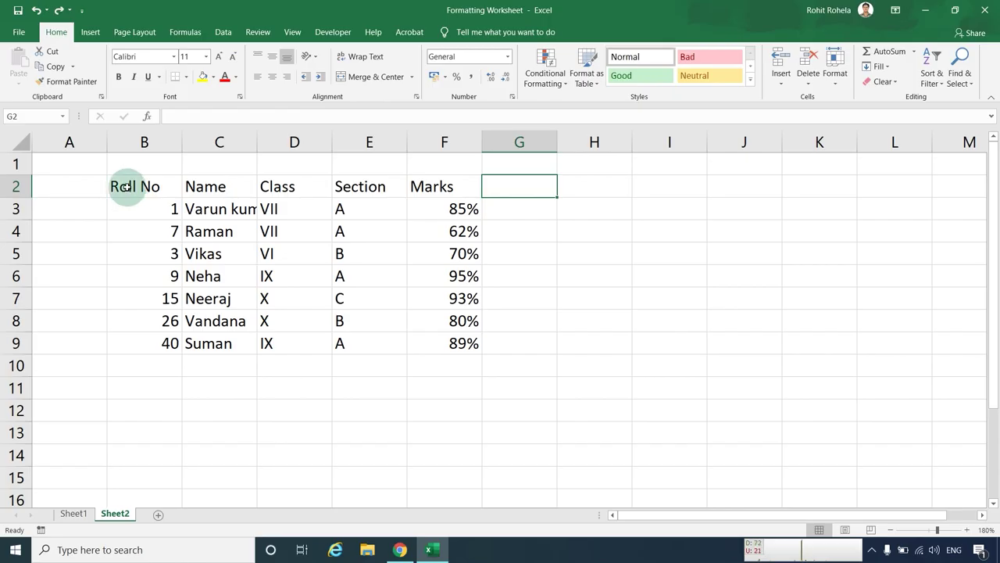
Step: Format B2:F9 as a table in light blue Table Style Light 9 with headers
click(132, 186)
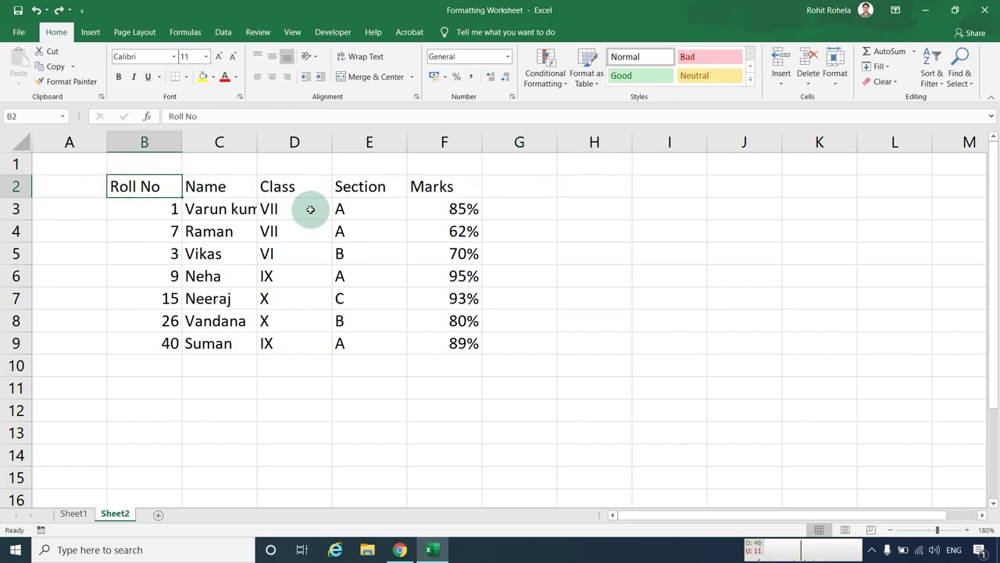
key(ctrl+shift+Right)
key(ctrl+shift+Down)
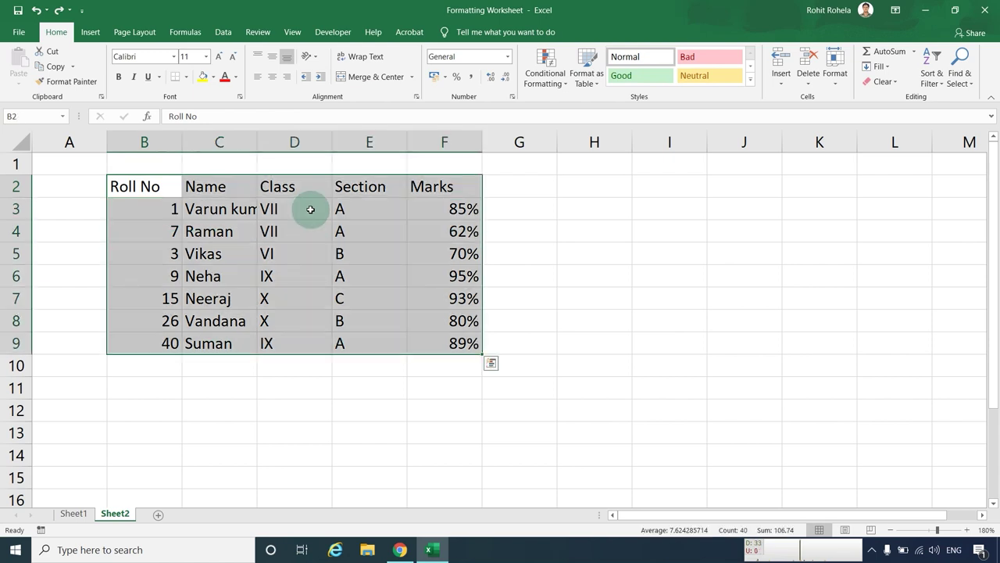
click(587, 86)
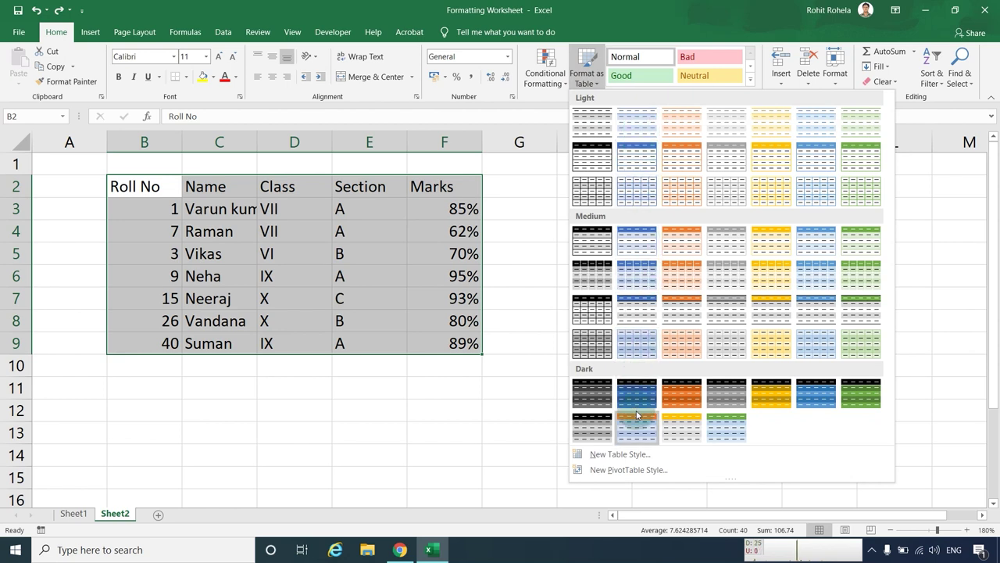
click(637, 165)
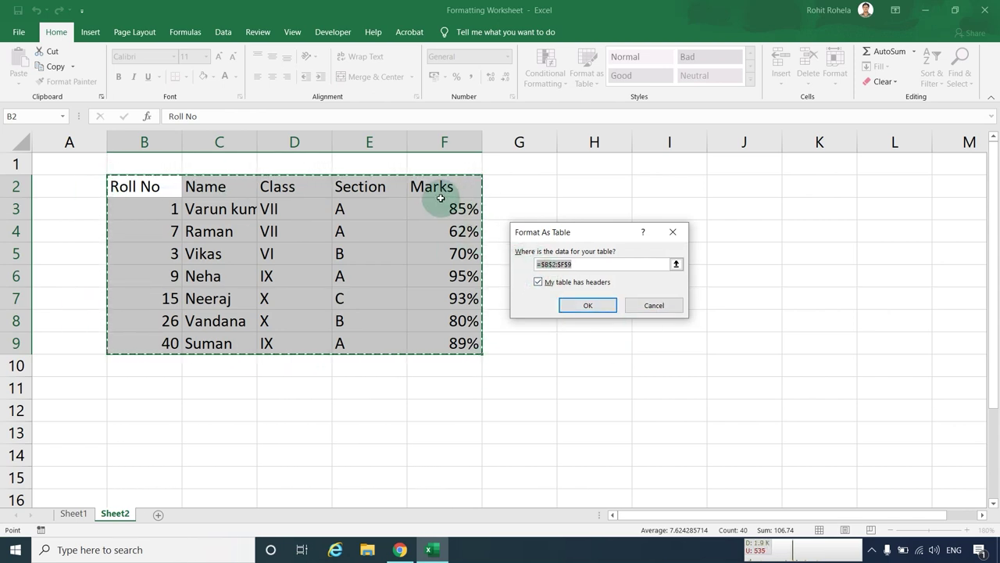
click(584, 306)
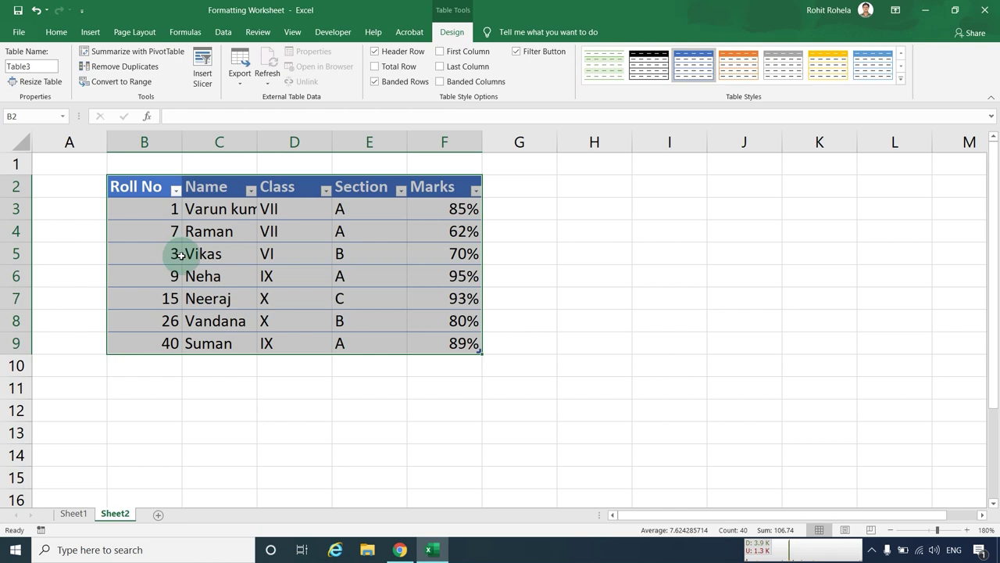
click(168, 364)
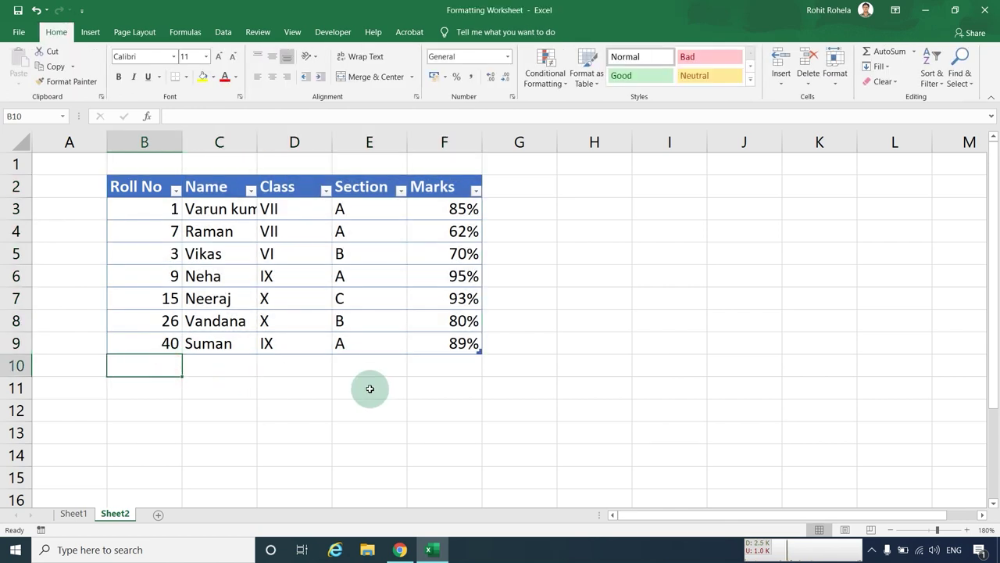
Step: Add the record Roll No 56, temp, class XI, section A, 45% marks in row 10
text(56)
key(Tab)
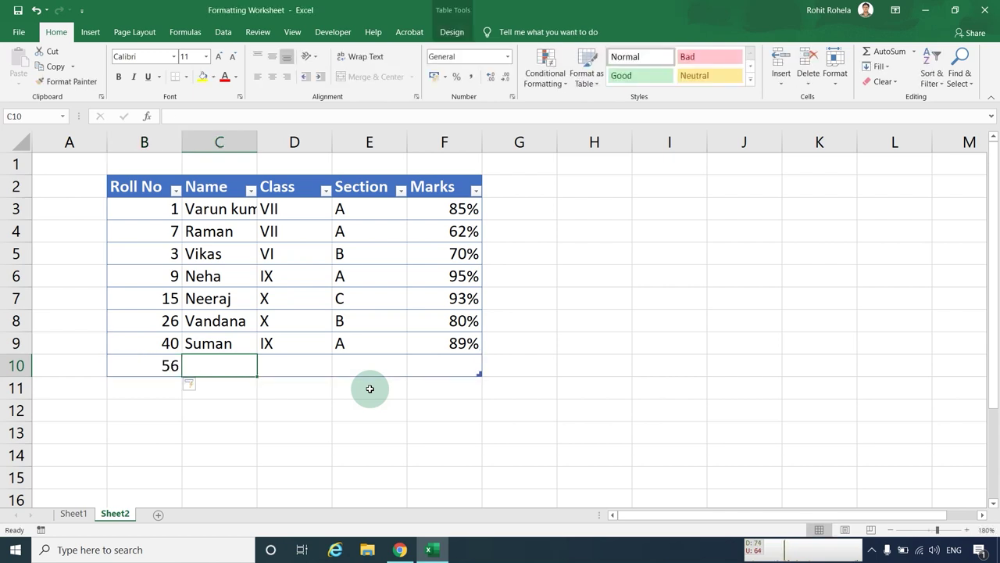
text(temp)
key(Tab)
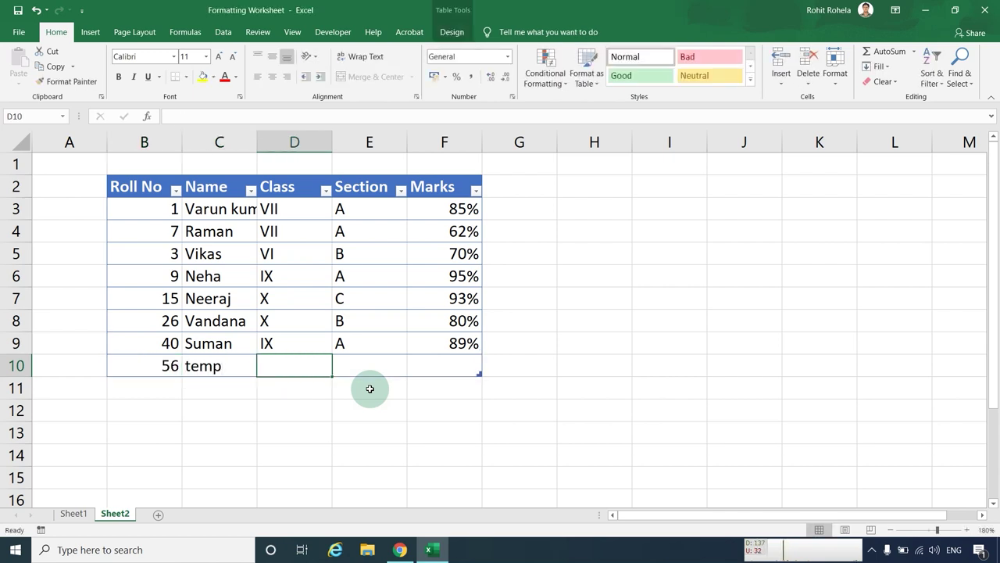
text(XI)
key(Tab)
text(A)
key(Tab)
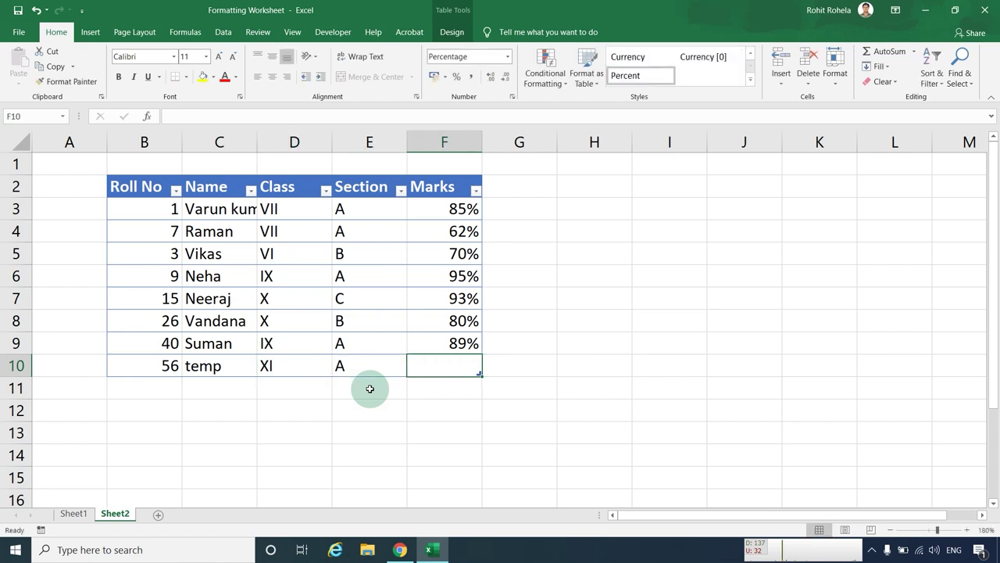
text(45)
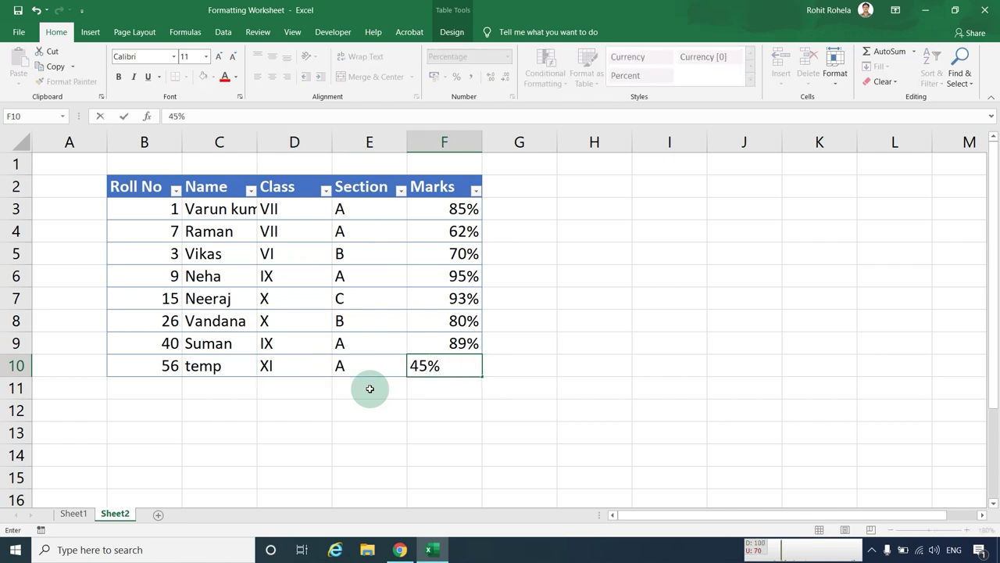
key(Return)
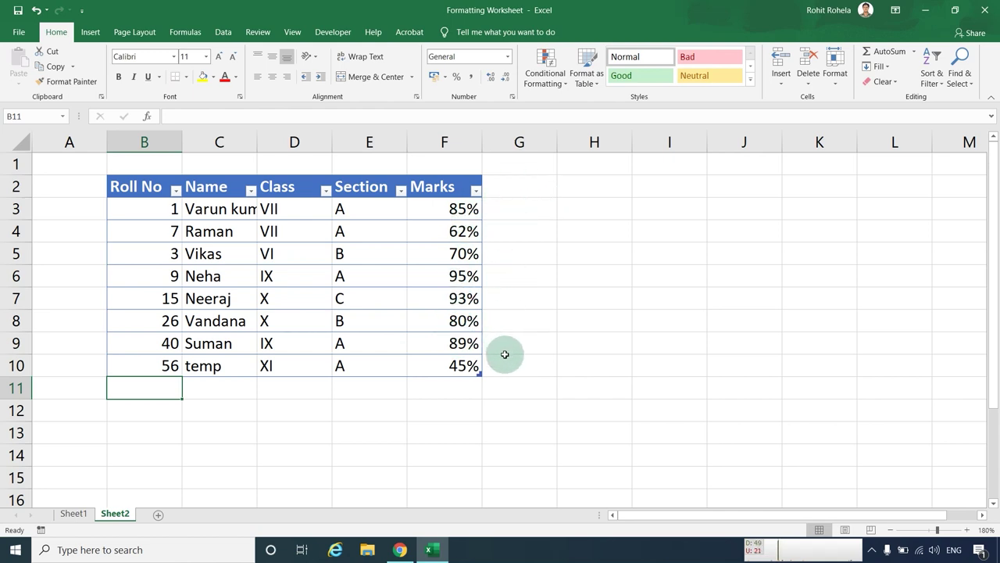
click(272, 294)
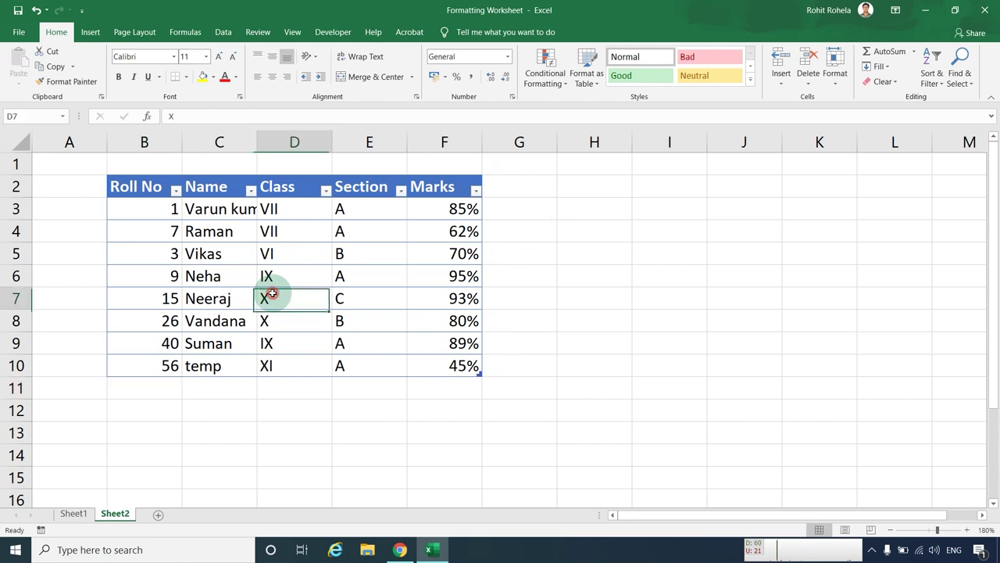
click(447, 35)
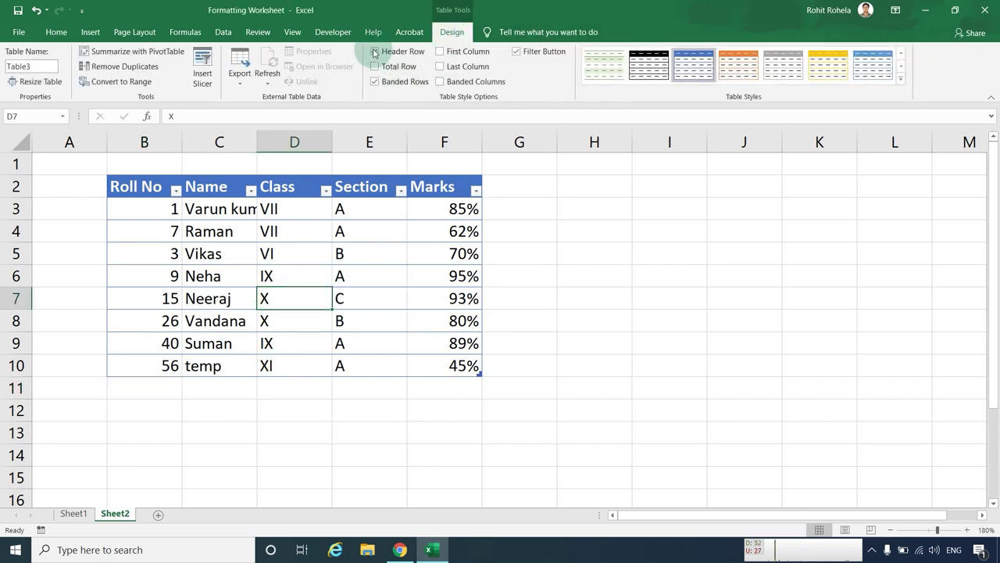
Step: Try toggling the Header Row, Total Row and Banded Rows options, restoring each afterwards
click(395, 52)
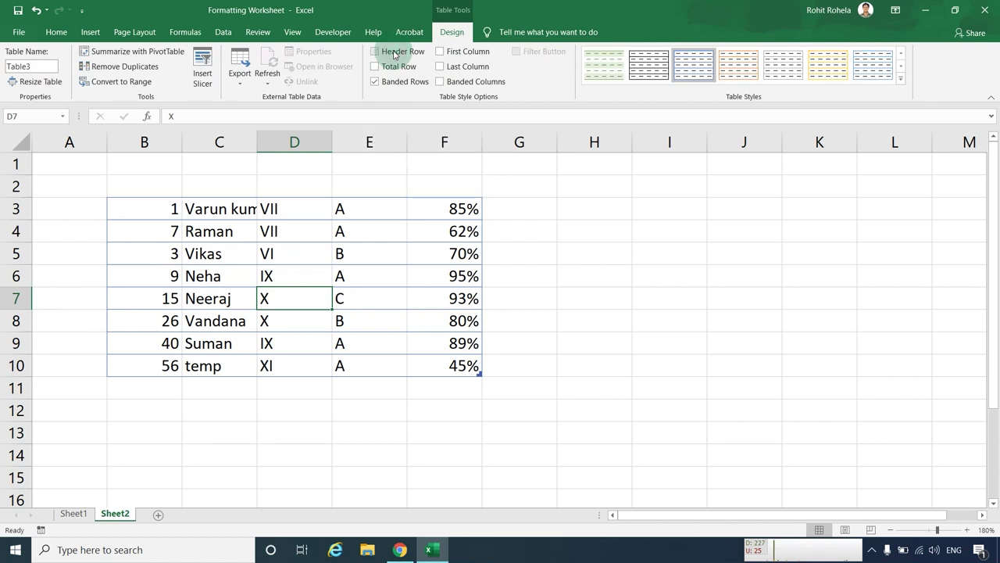
click(410, 55)
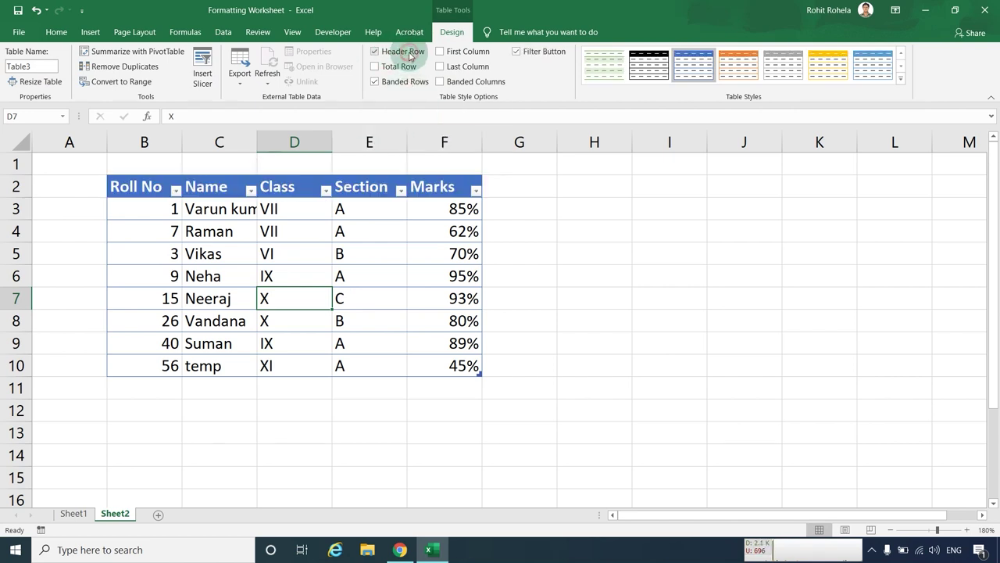
click(402, 68)
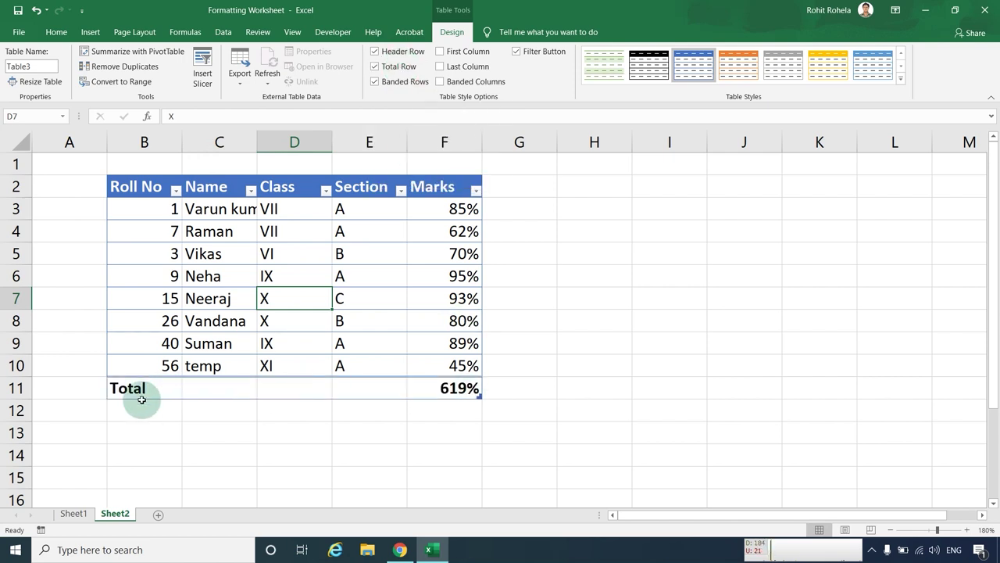
click(388, 67)
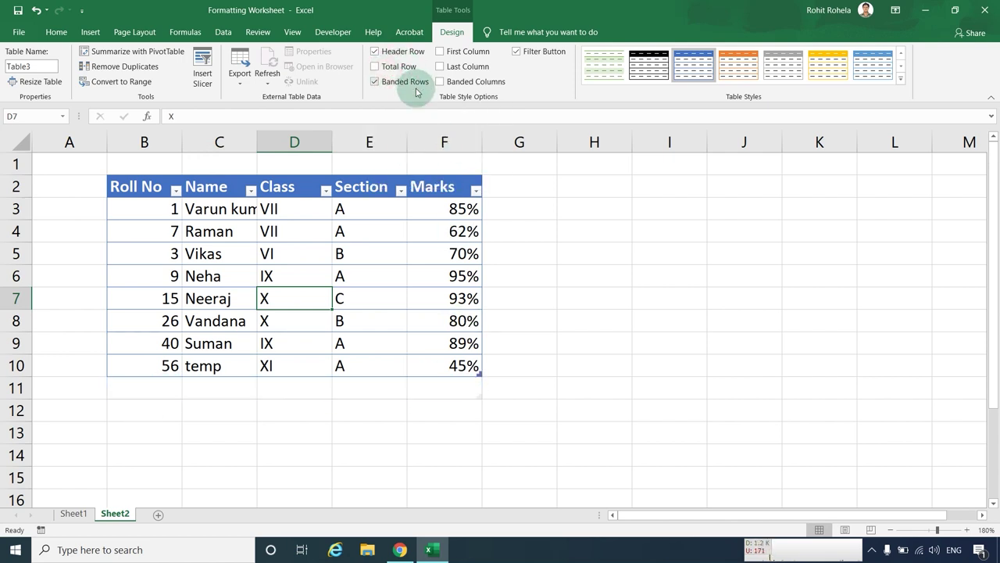
click(399, 88)
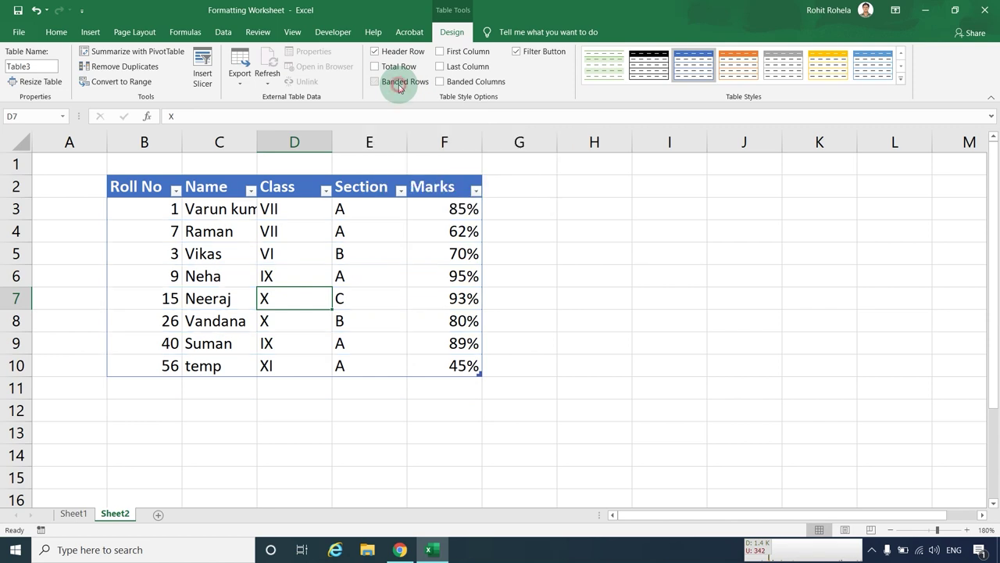
click(399, 88)
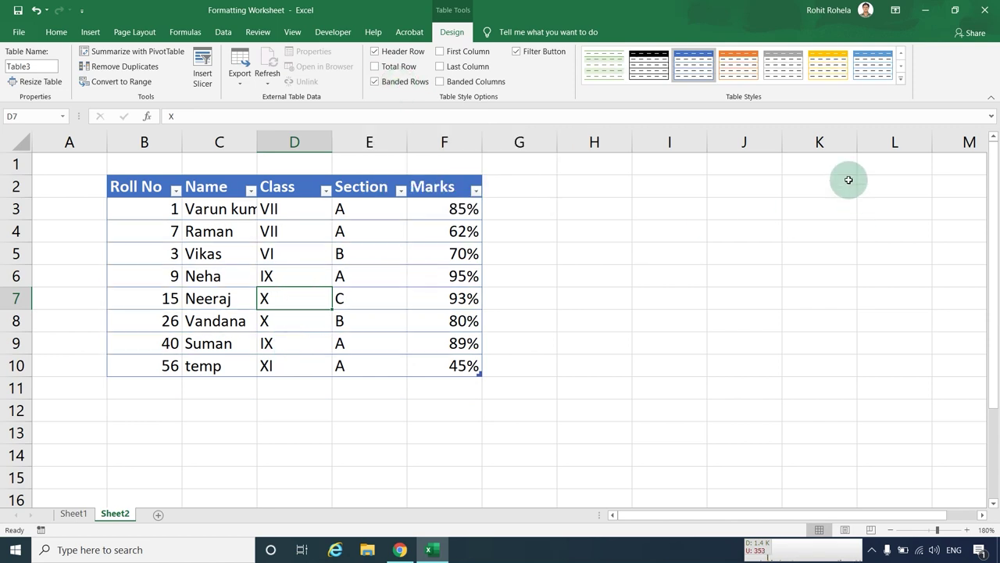
Step: Apply a light blue style from the Table Styles gallery, keeping banded rows on
click(903, 82)
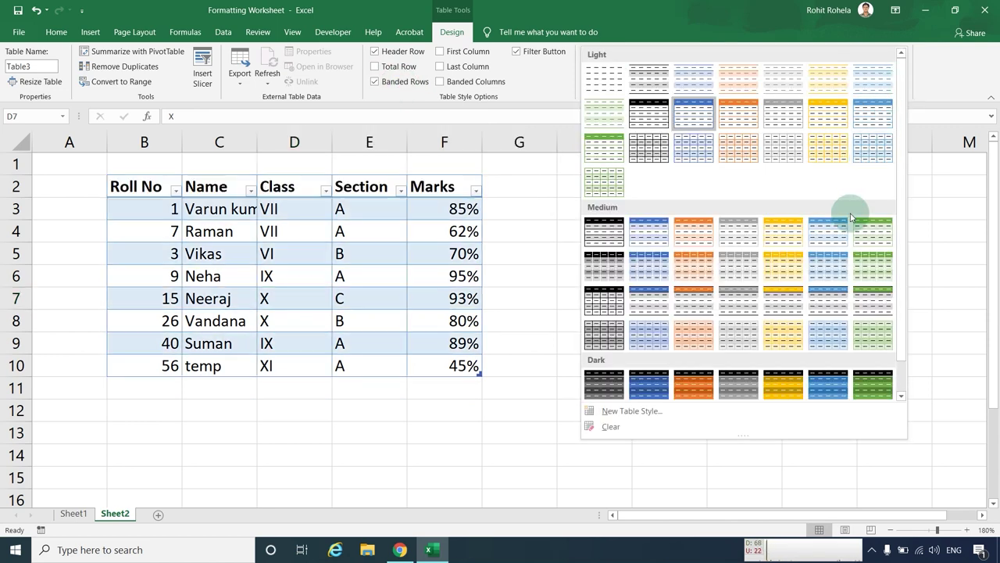
click(694, 149)
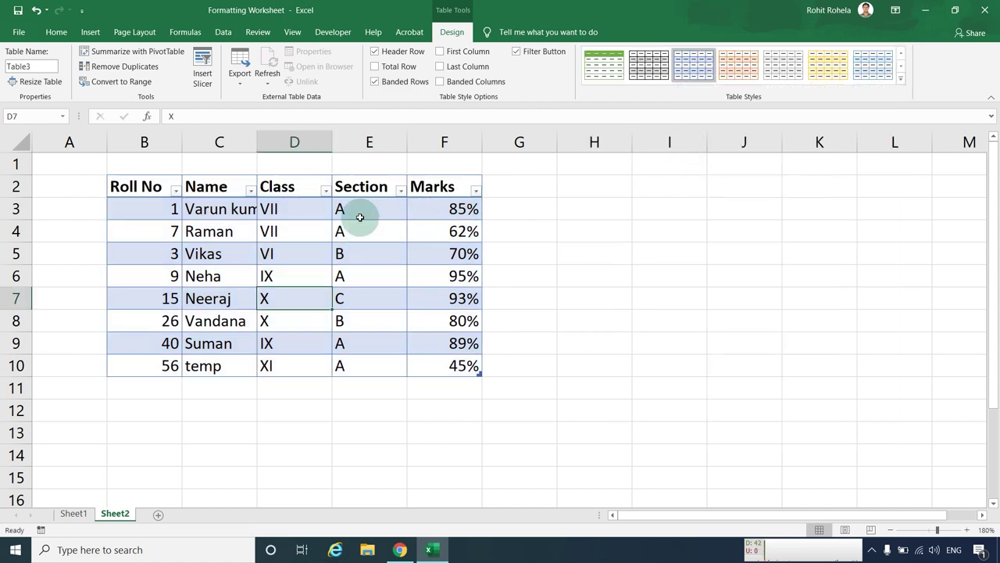
click(398, 83)
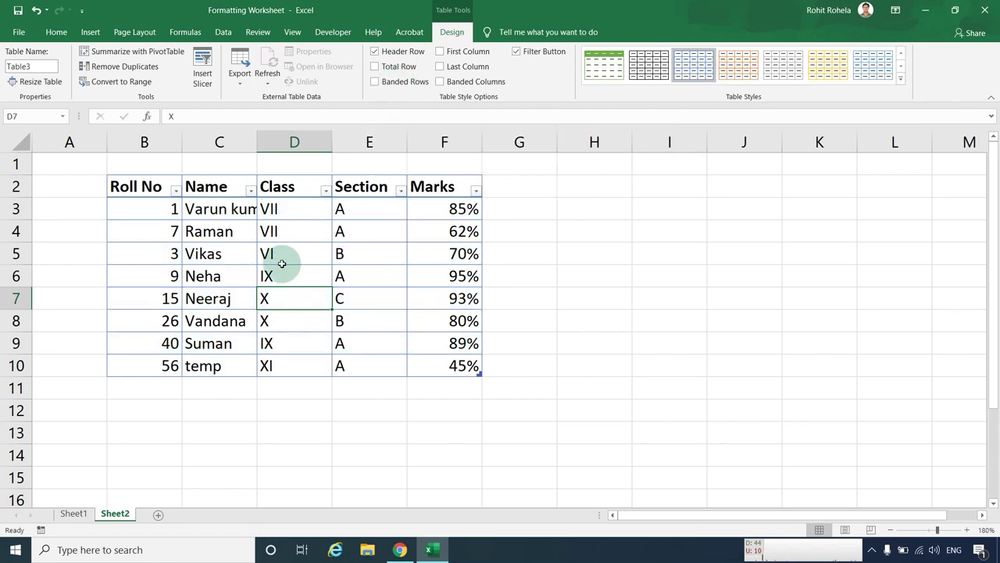
click(405, 84)
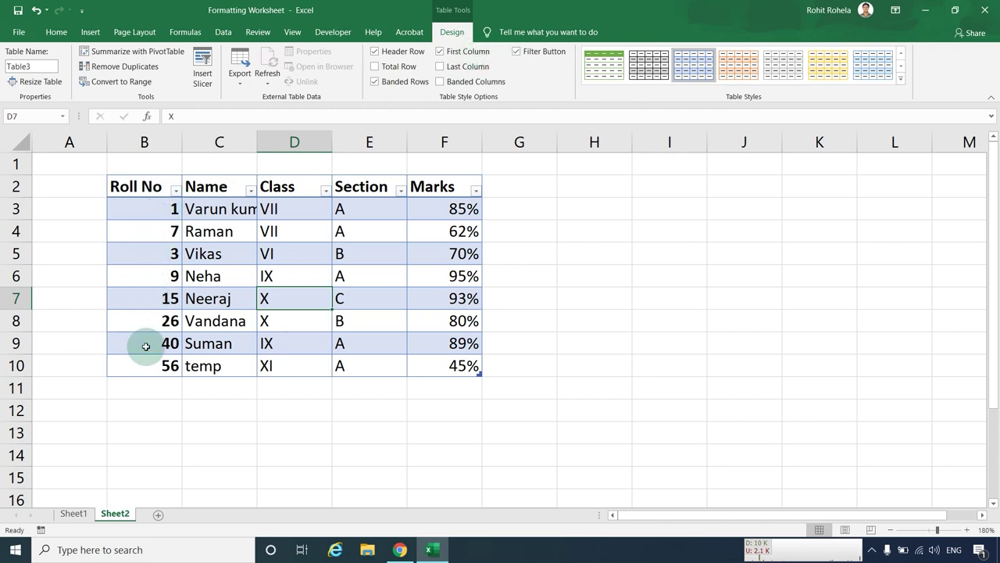
Step: Emphasise the Marks column and apply a medium blue table style
click(447, 66)
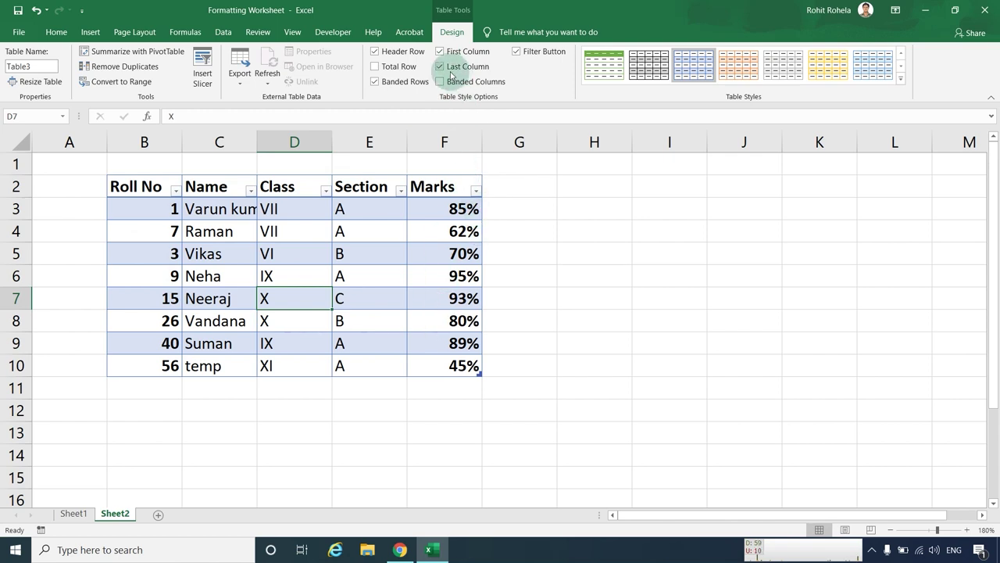
click(900, 78)
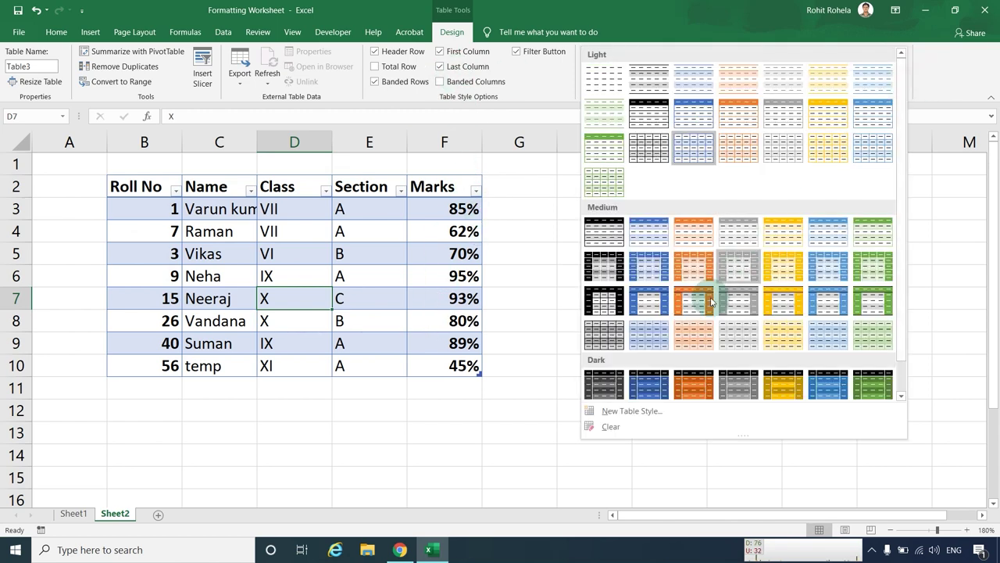
click(655, 309)
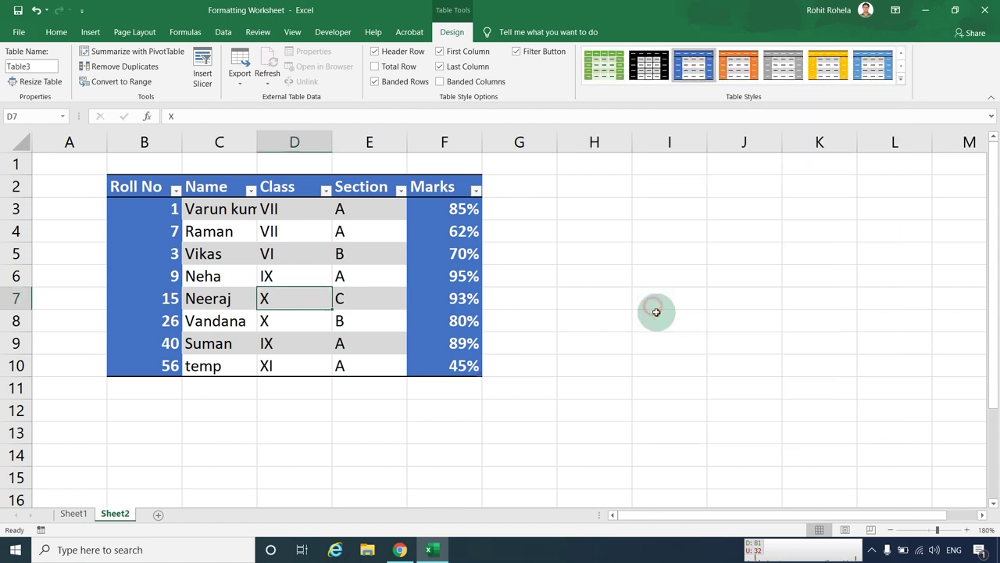
Step: Toggle First and Last Column emphasis and try banded columns instead of banded rows
click(460, 50)
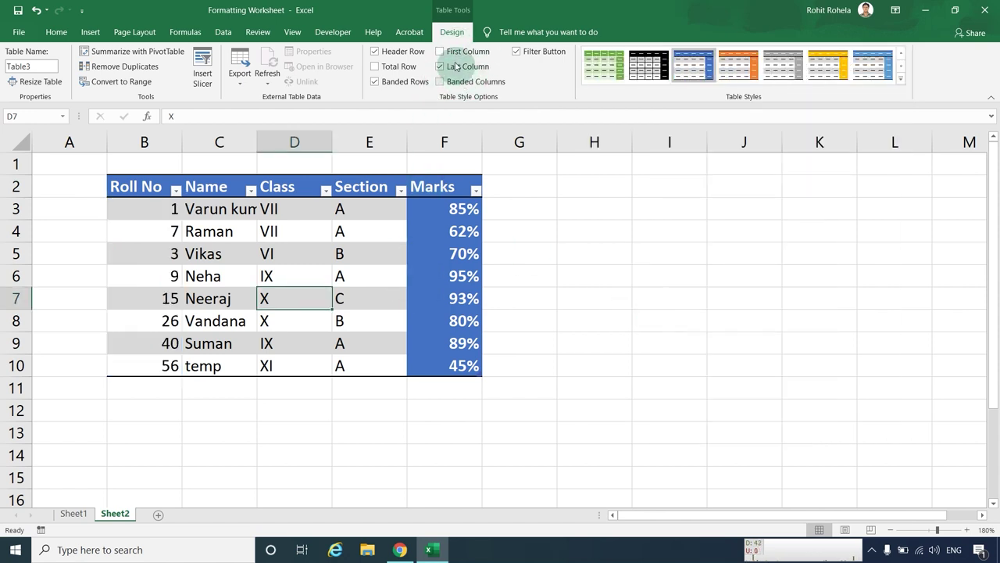
click(454, 68)
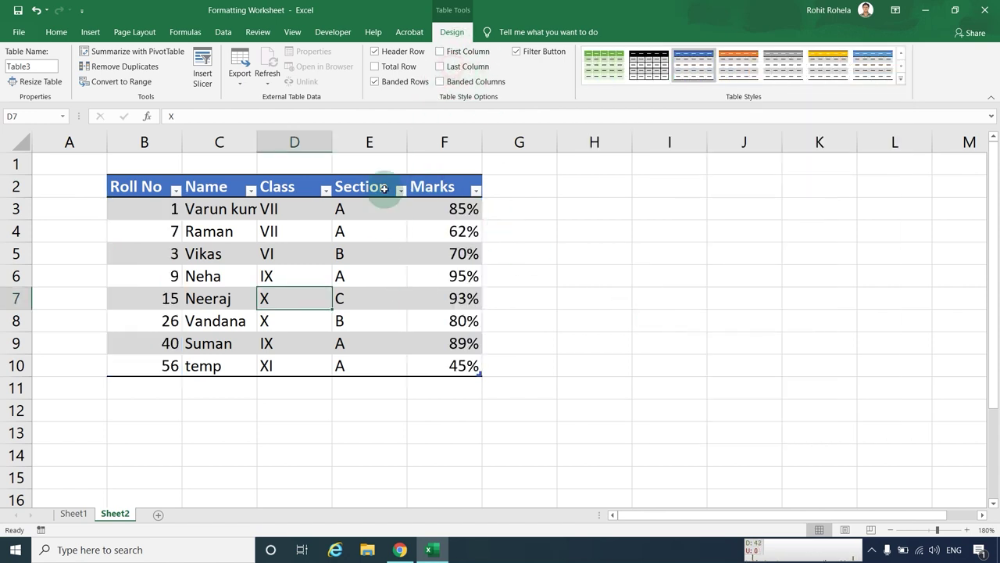
click(458, 50)
click(466, 68)
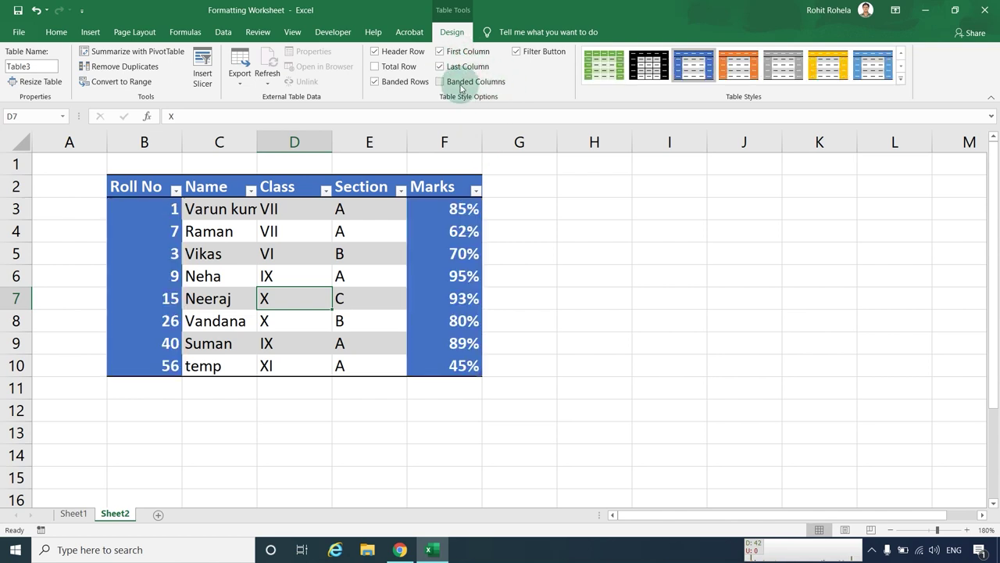
click(465, 82)
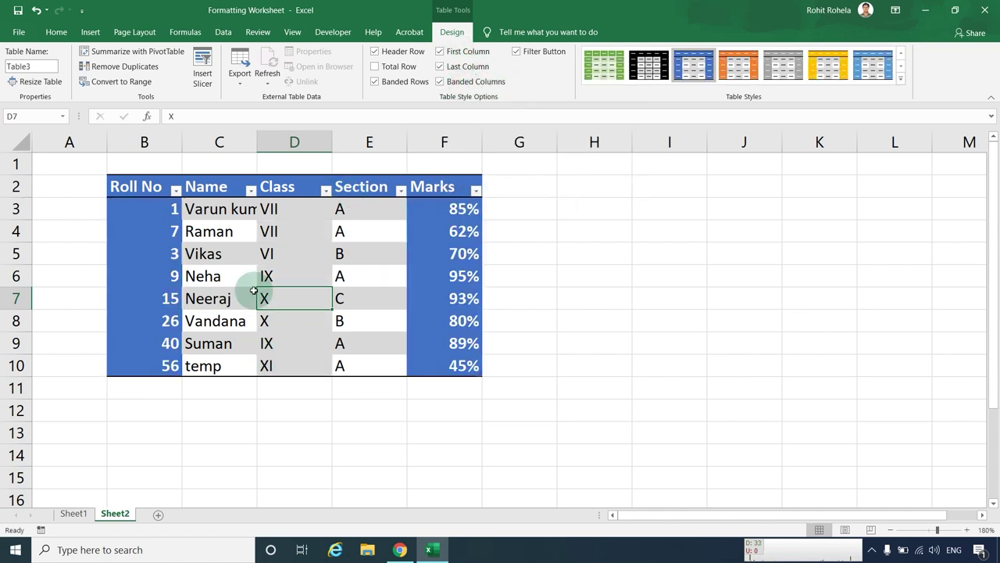
click(376, 81)
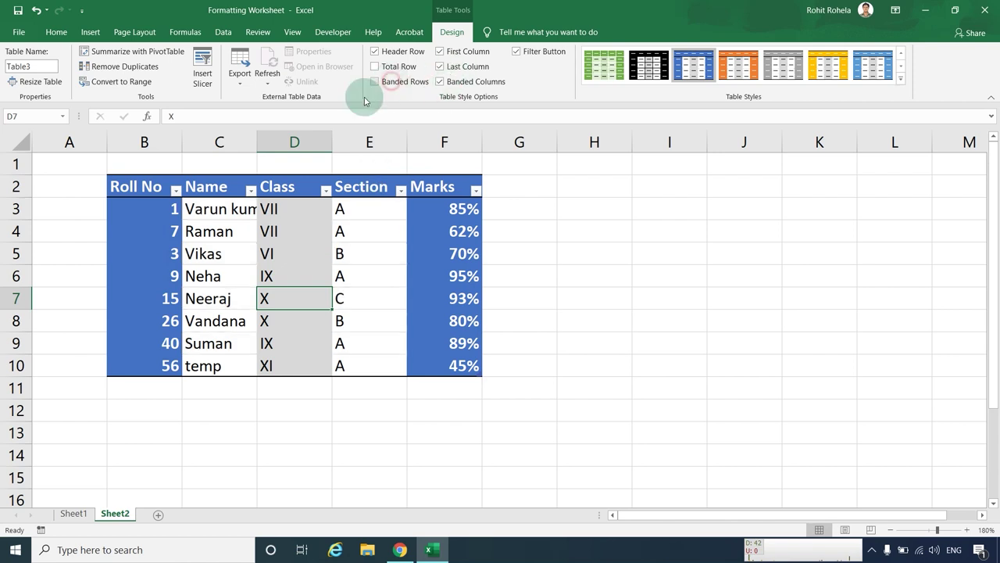
Step: Clear column emphasis and banded columns, leaving Header Row, Banded Rows and Filter Button on
click(441, 52)
click(441, 66)
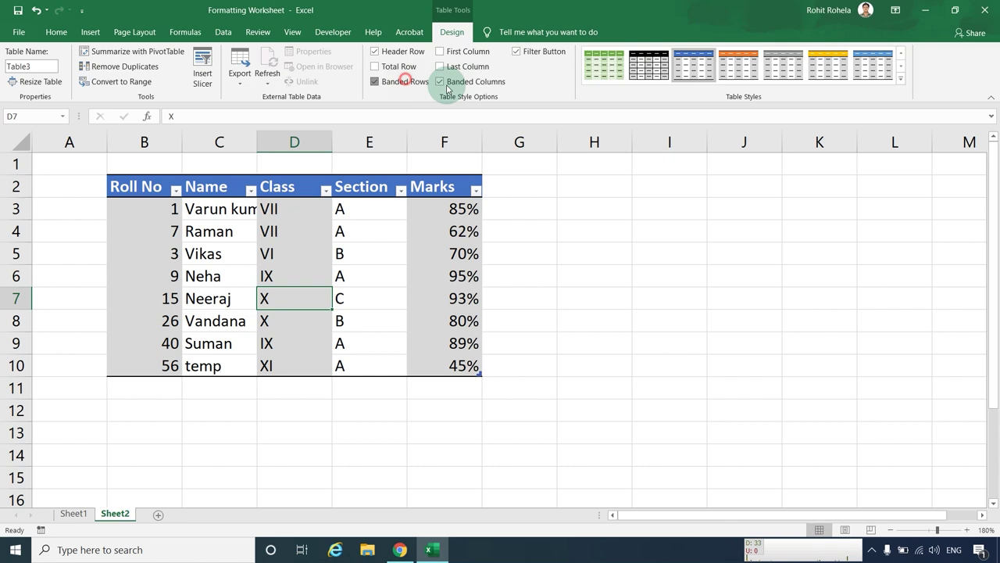
click(394, 82)
click(459, 82)
click(457, 82)
click(391, 82)
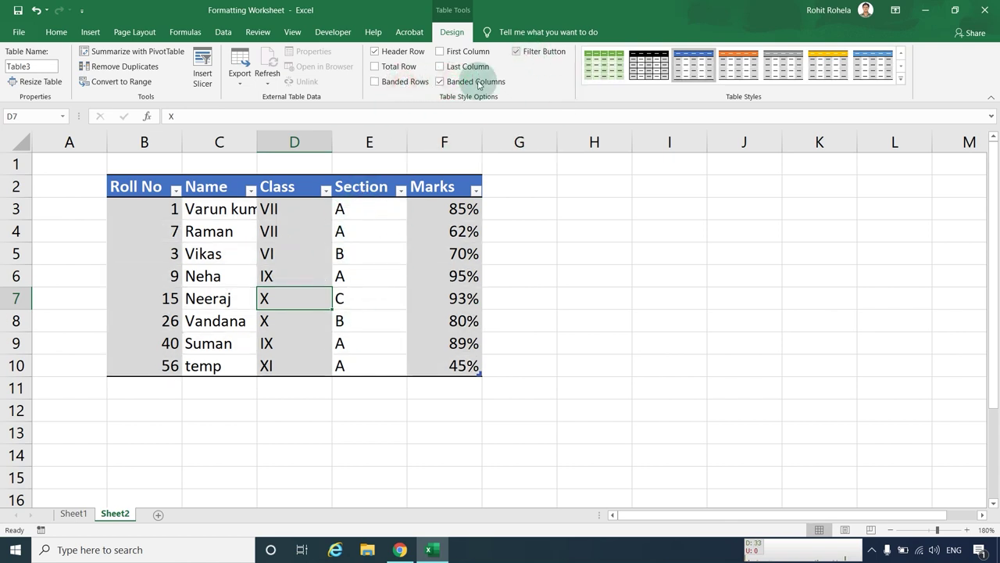
click(390, 82)
click(453, 82)
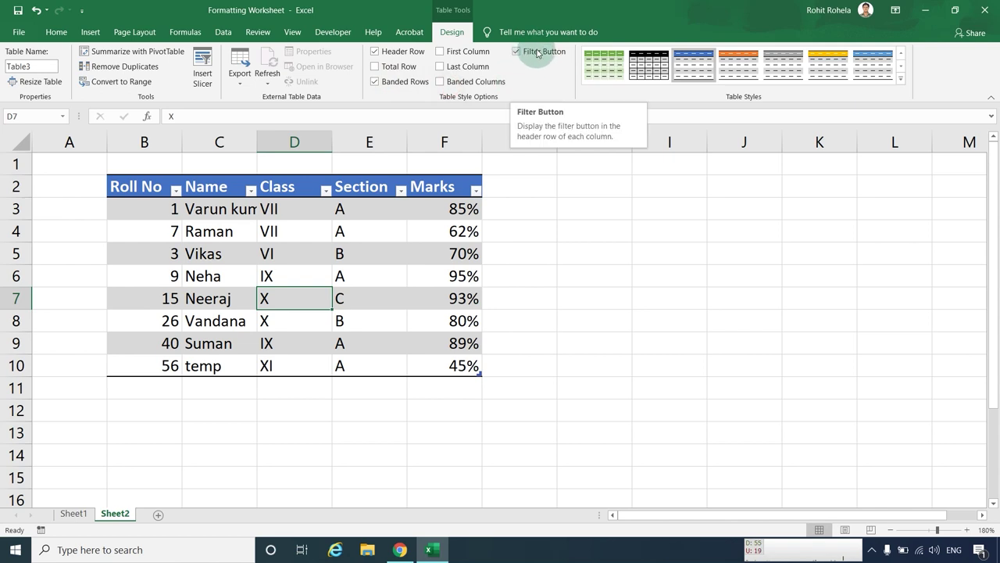
click(539, 52)
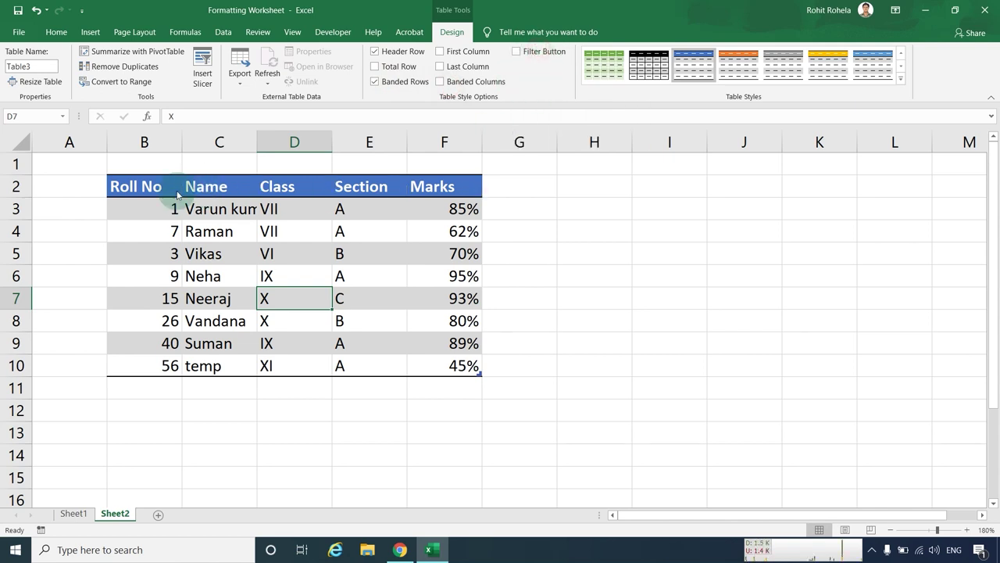
click(547, 53)
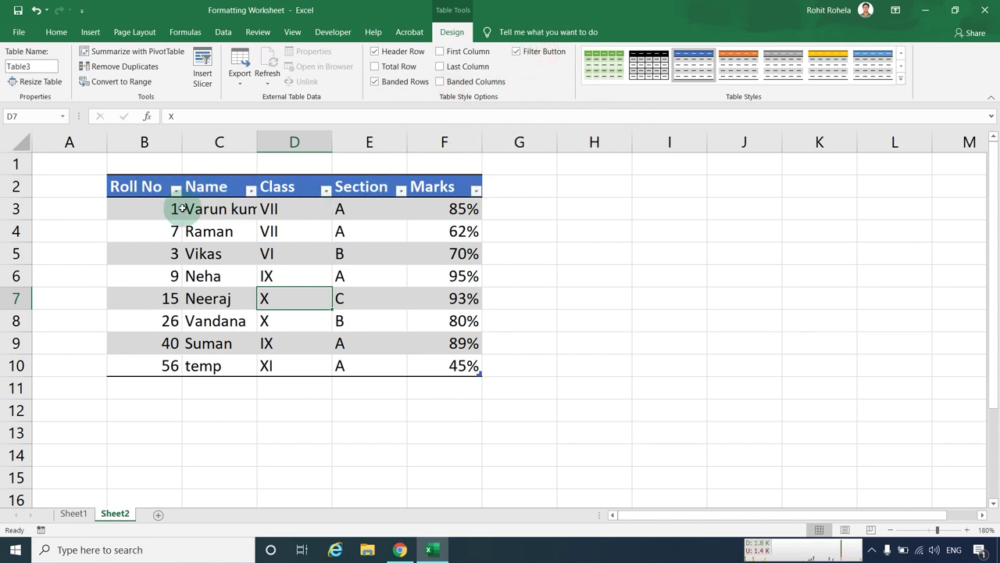
click(176, 191)
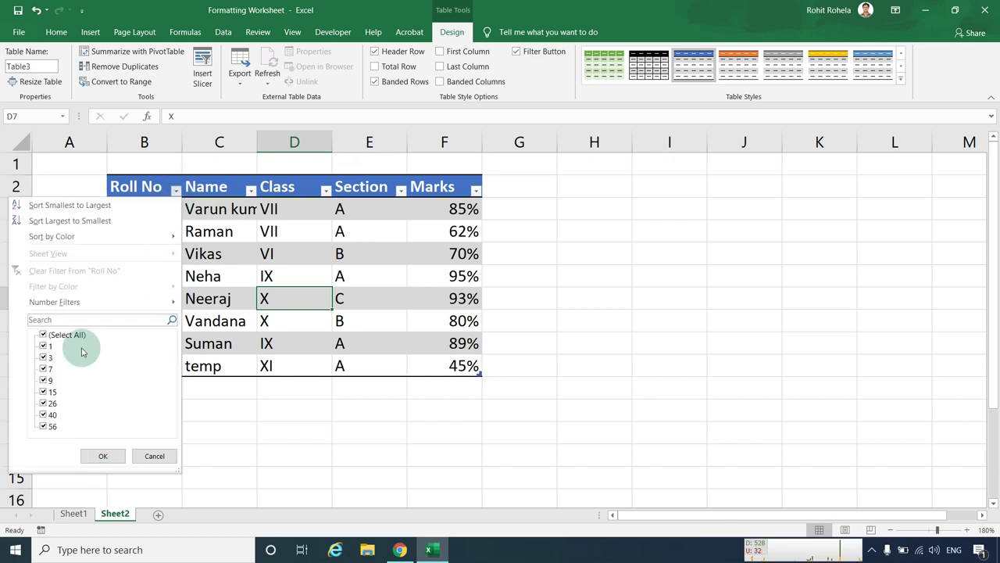
click(45, 334)
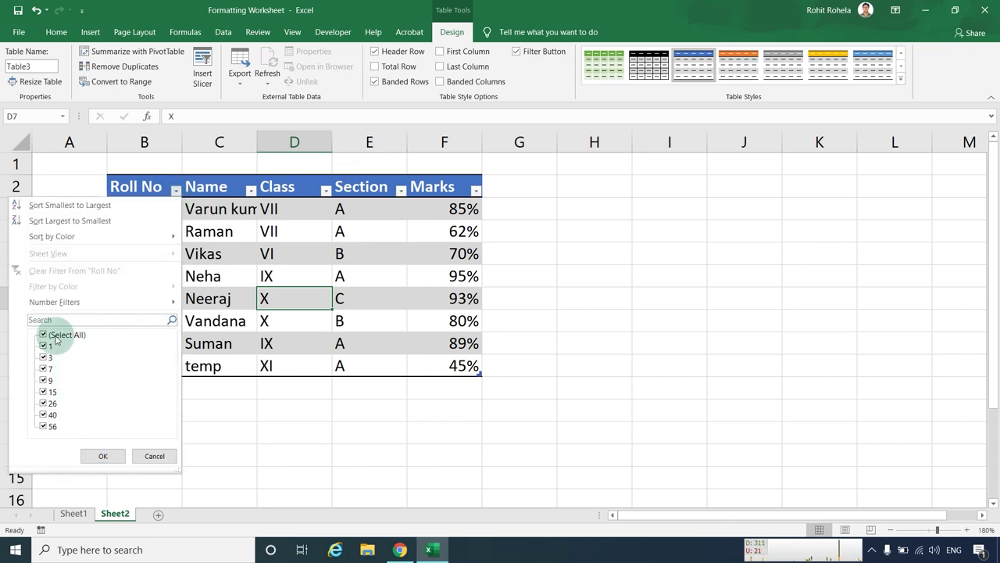
click(45, 381)
click(44, 392)
click(102, 455)
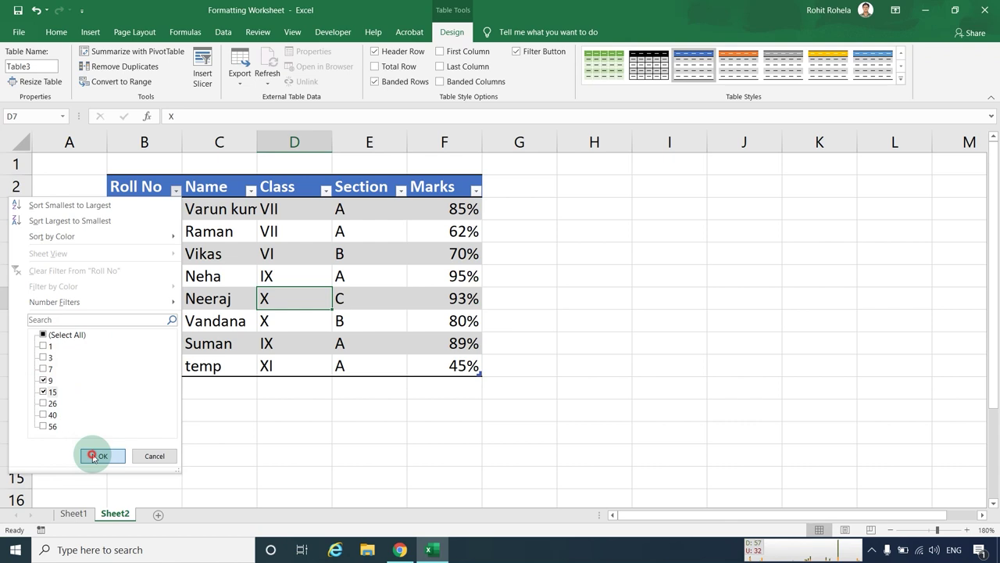
click(543, 51)
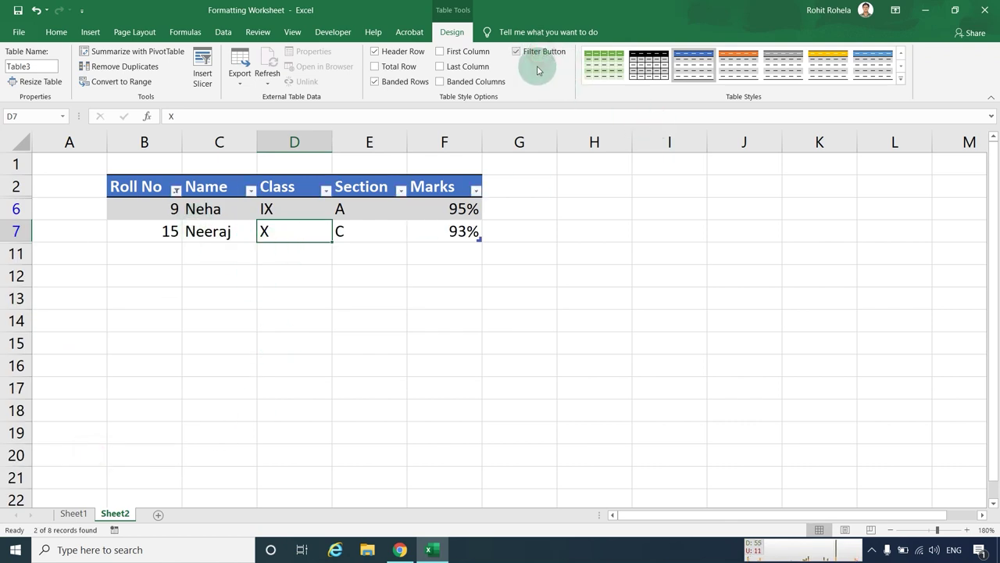
click(177, 191)
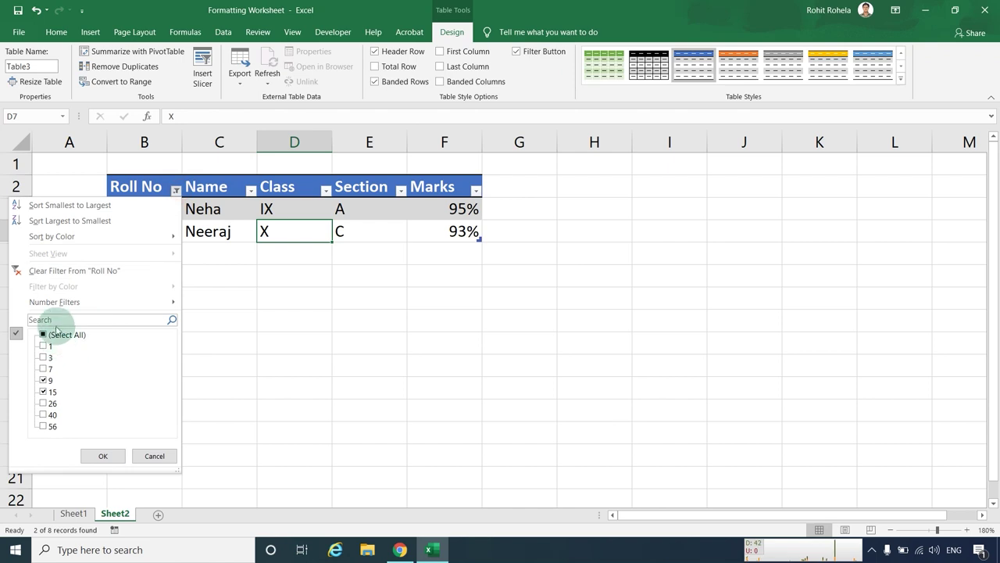
click(63, 335)
click(102, 456)
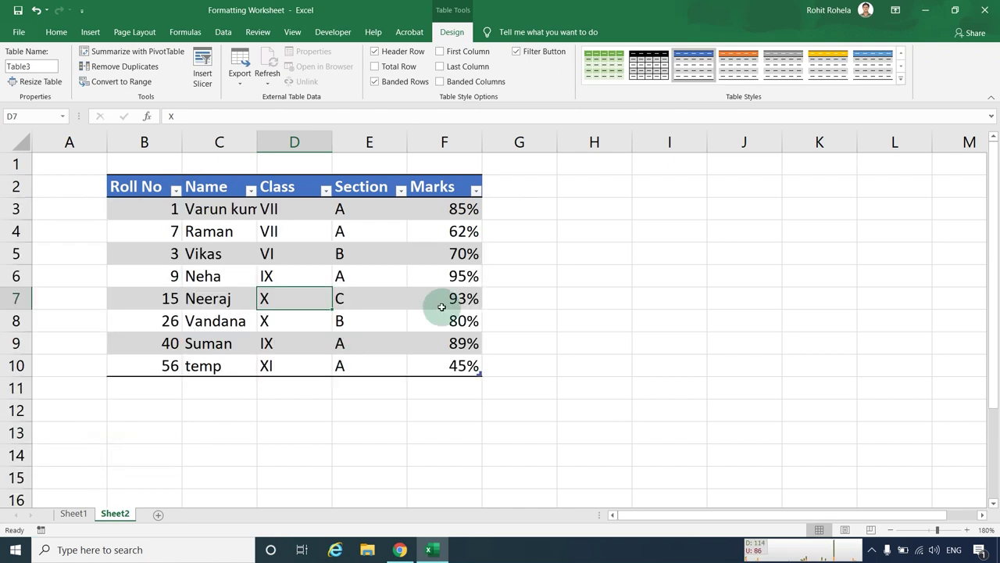
click(443, 304)
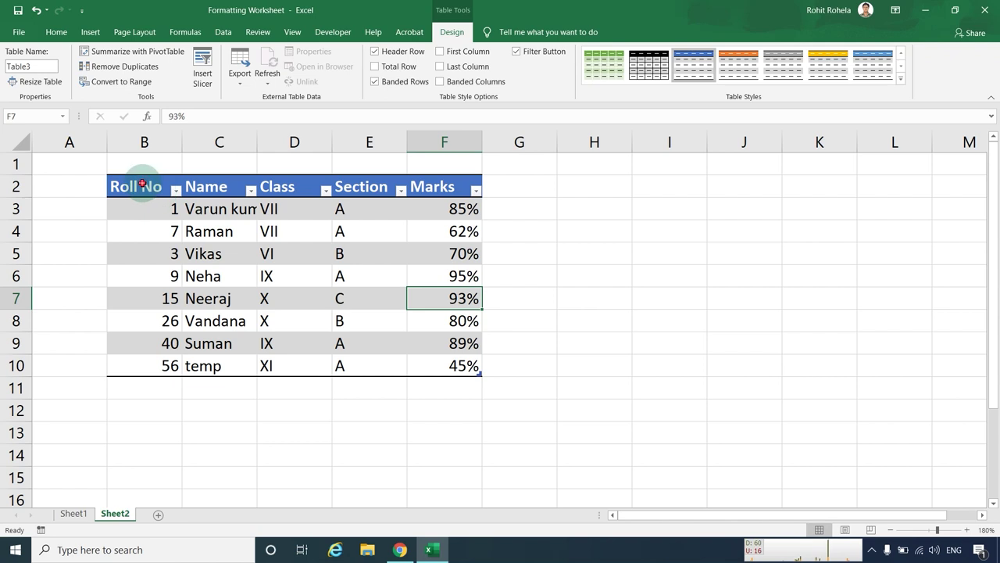
Step: Copy the Roll No, Name and Class values in B3:D7 and paste them at H4
drag(142, 186, 446, 364)
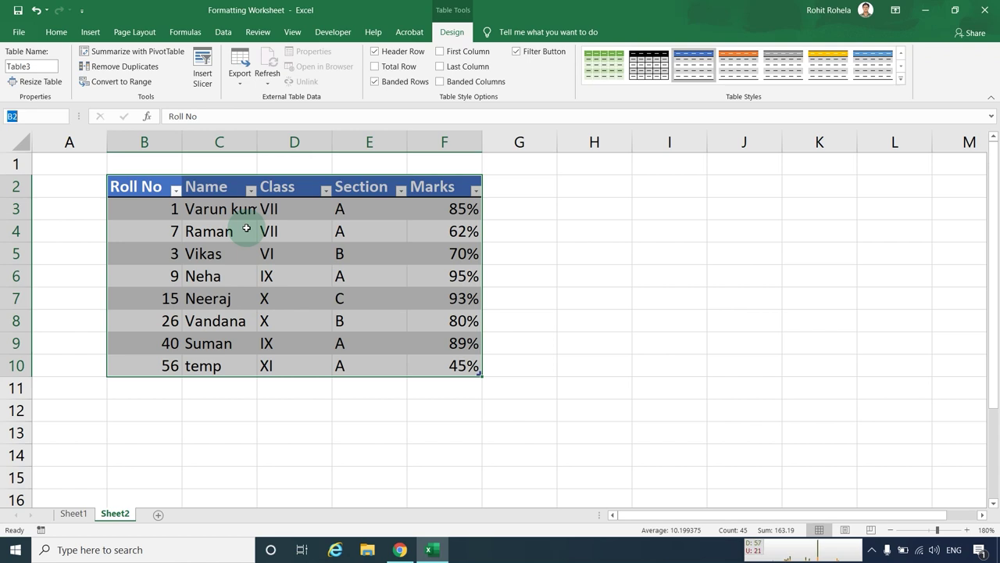
click(464, 229)
mouse_move(156, 209)
mouse_down()
mouse_move(253, 272)
mouse_move(265, 298)
mouse_up()
key(ctrl+c)
click(573, 226)
key(ctrl+v)
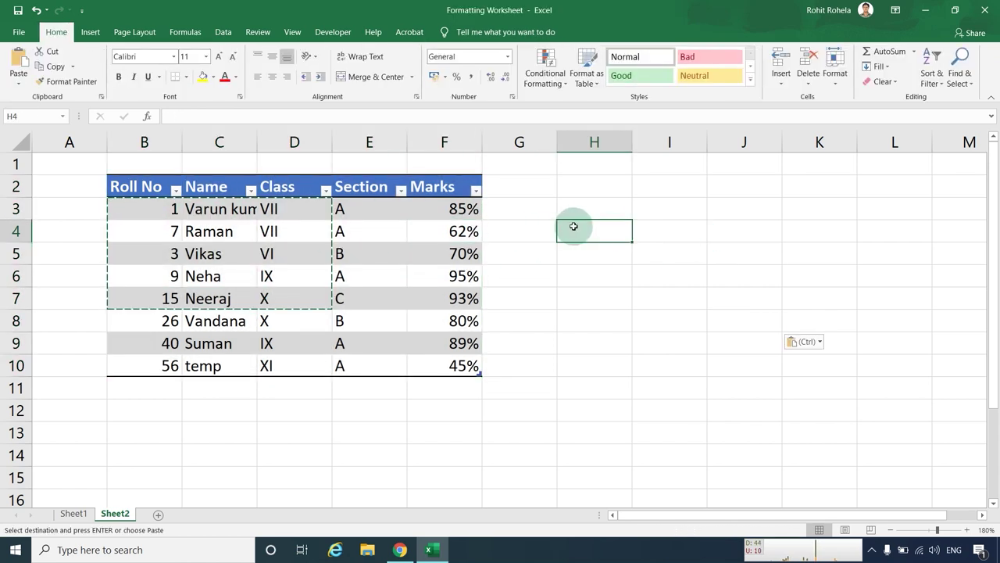
click(660, 371)
key(Escape)
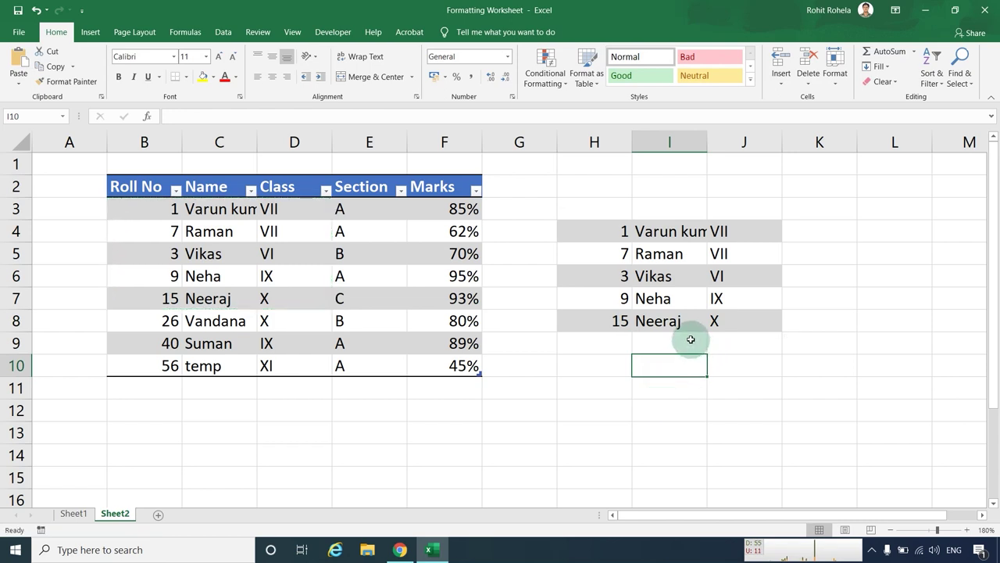
Step: Clear the formatting from the pasted block H4:J8
drag(576, 225, 770, 344)
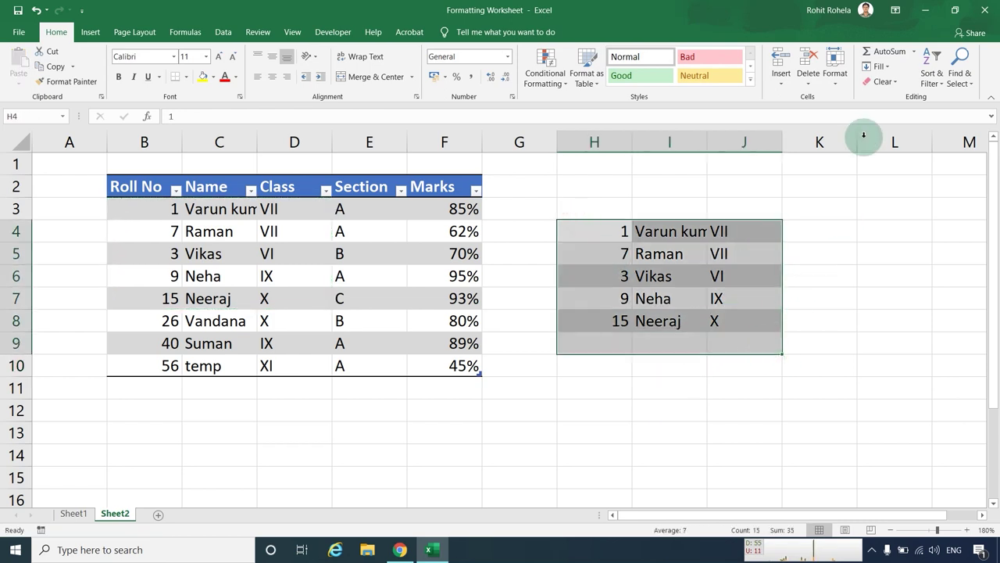
click(882, 81)
click(884, 119)
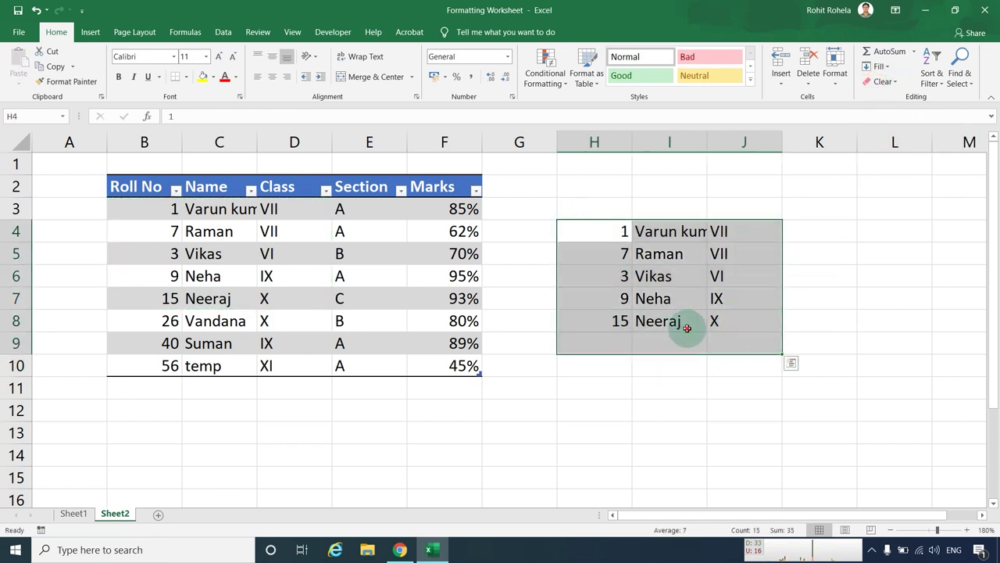
drag(621, 234, 723, 311)
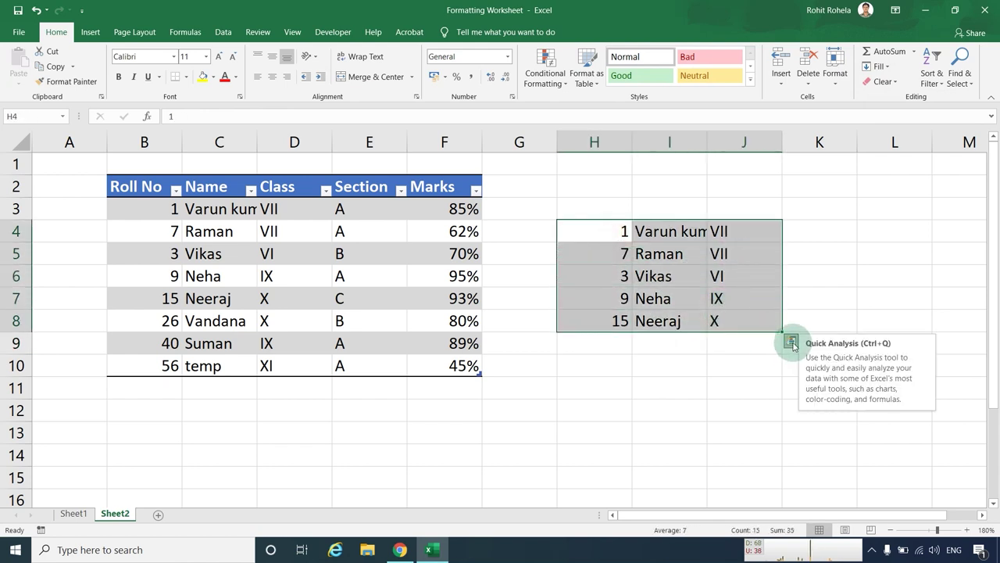
Step: Convert H4:J8 into a table using Quick Analysis > Tables
click(791, 342)
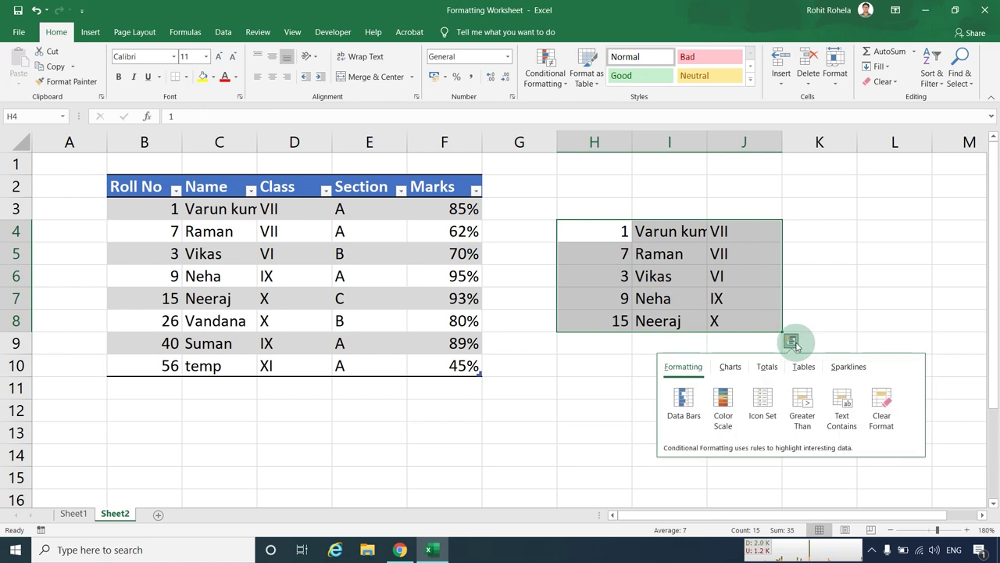
click(798, 372)
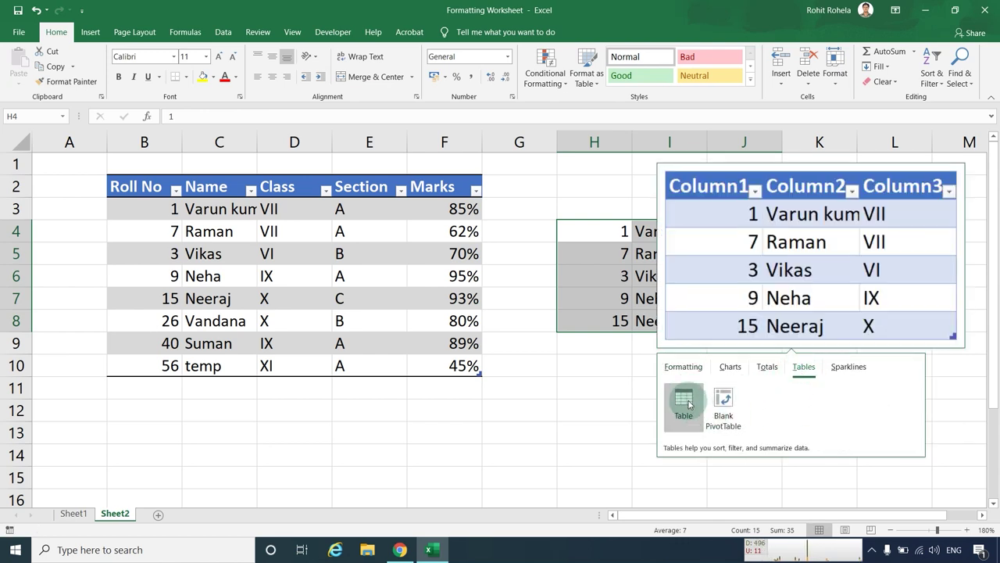
click(689, 404)
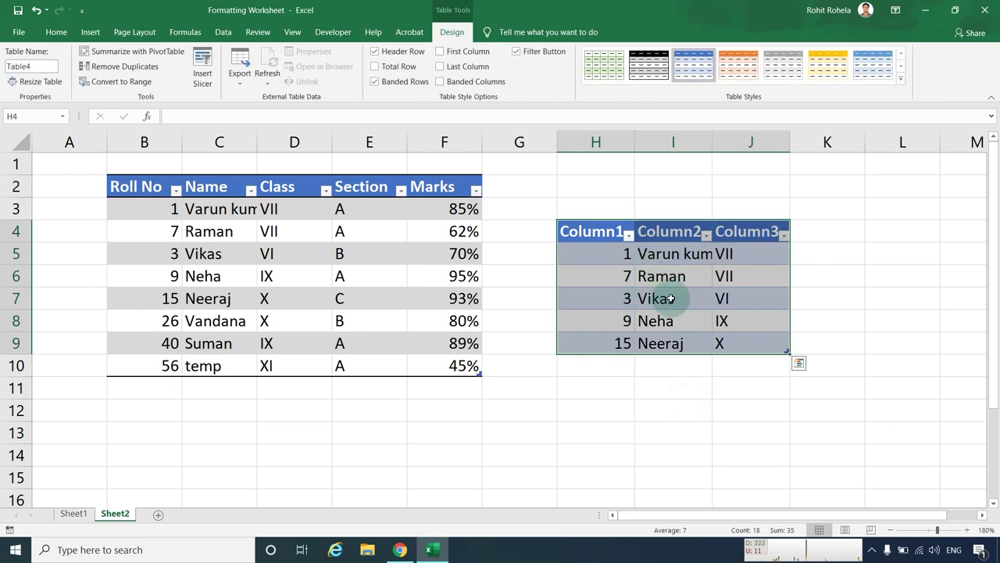
Step: Preview the PivotTable options in Quick Analysis, then return to the Formatting options
click(799, 363)
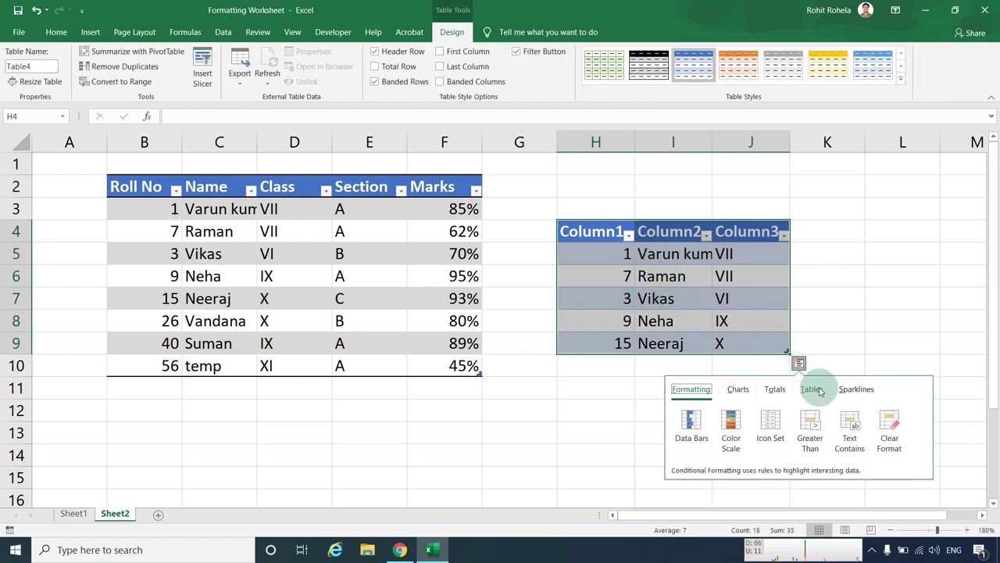
click(813, 389)
mouse_move(730, 429)
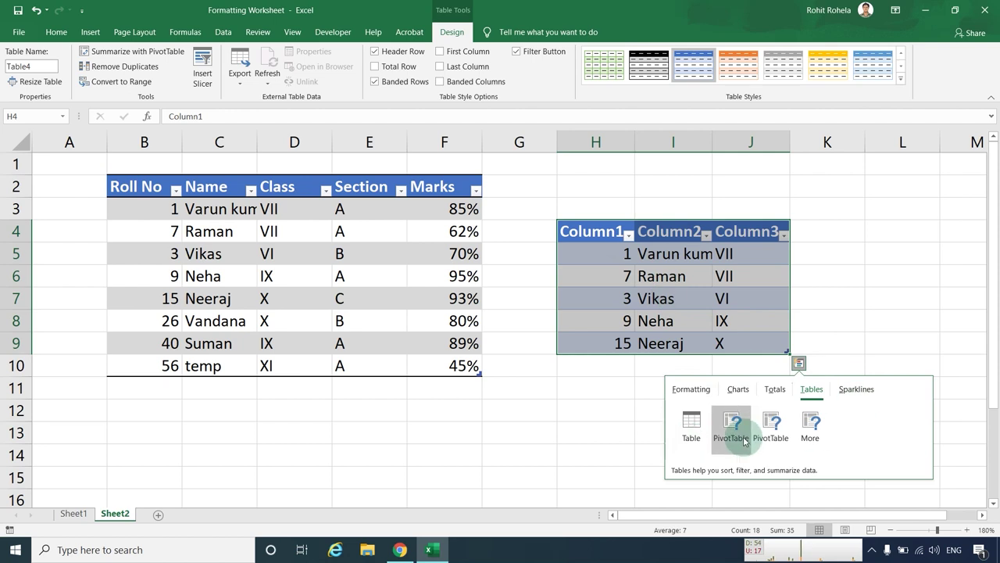
click(691, 388)
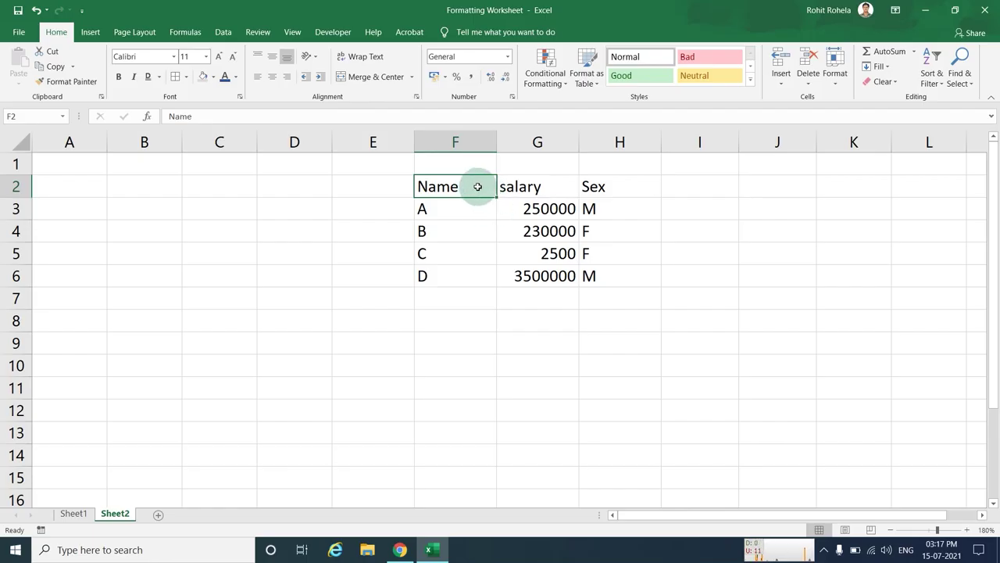
Step: Set the header cells F2:H2 in the Caveat font
drag(478, 189, 601, 184)
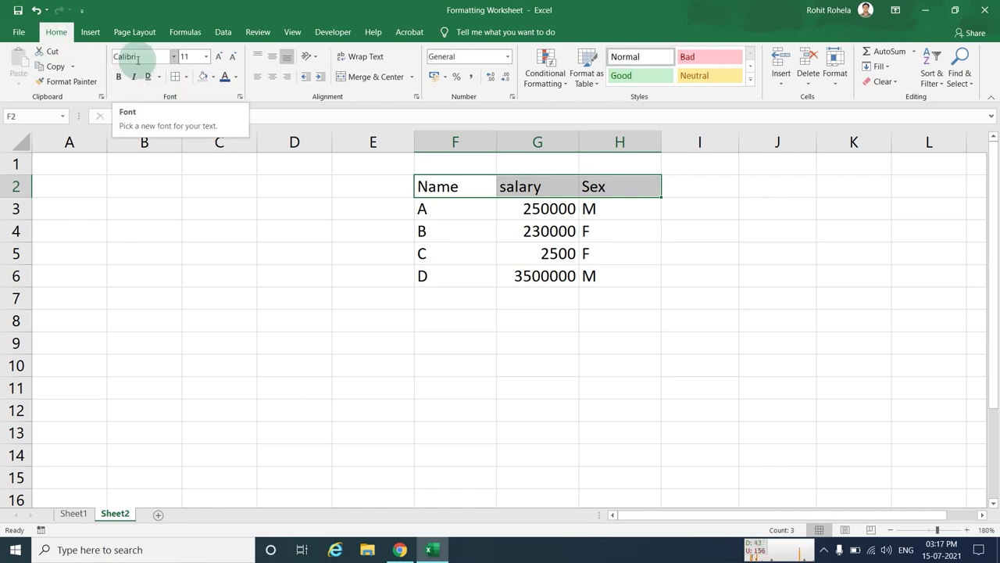
click(174, 57)
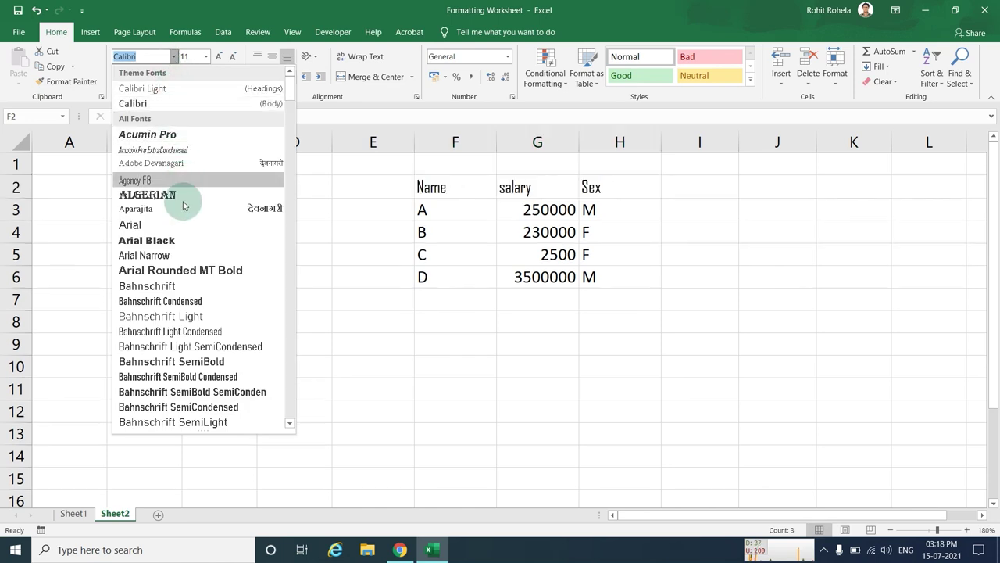
scroll(184, 205, down, 10)
scroll(195, 172, up, 10)
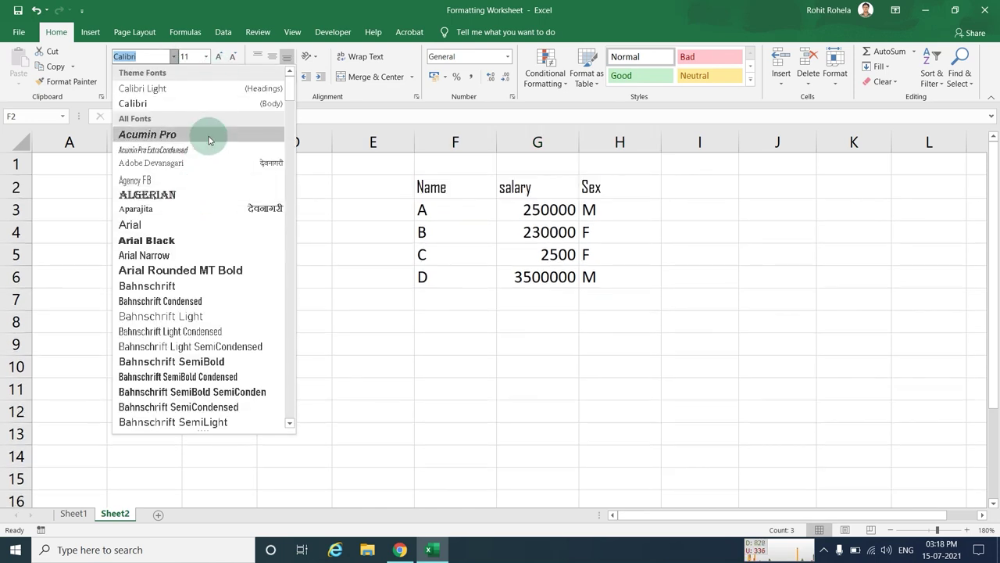
scroll(216, 236, down, 5)
scroll(235, 285, down, 6)
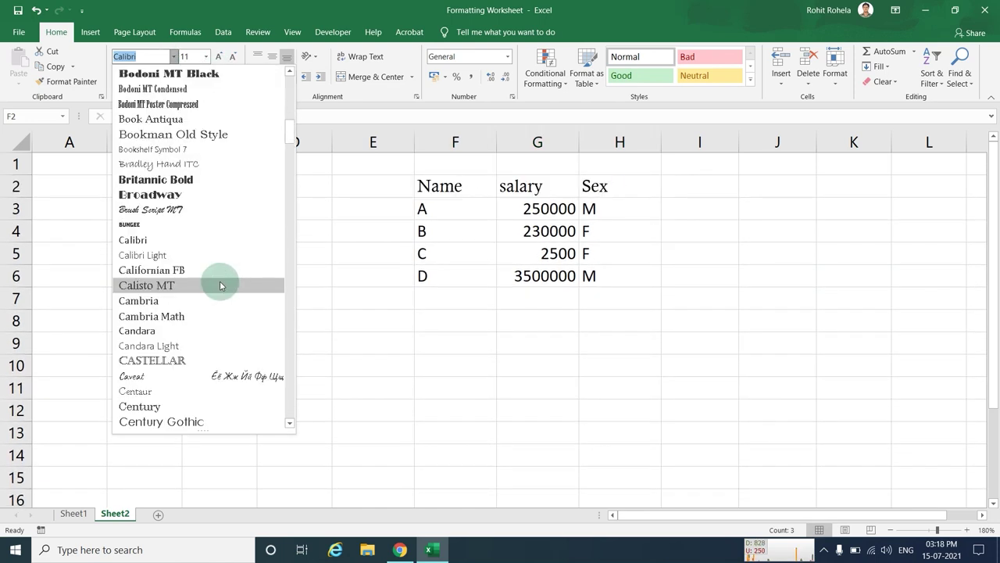
click(221, 375)
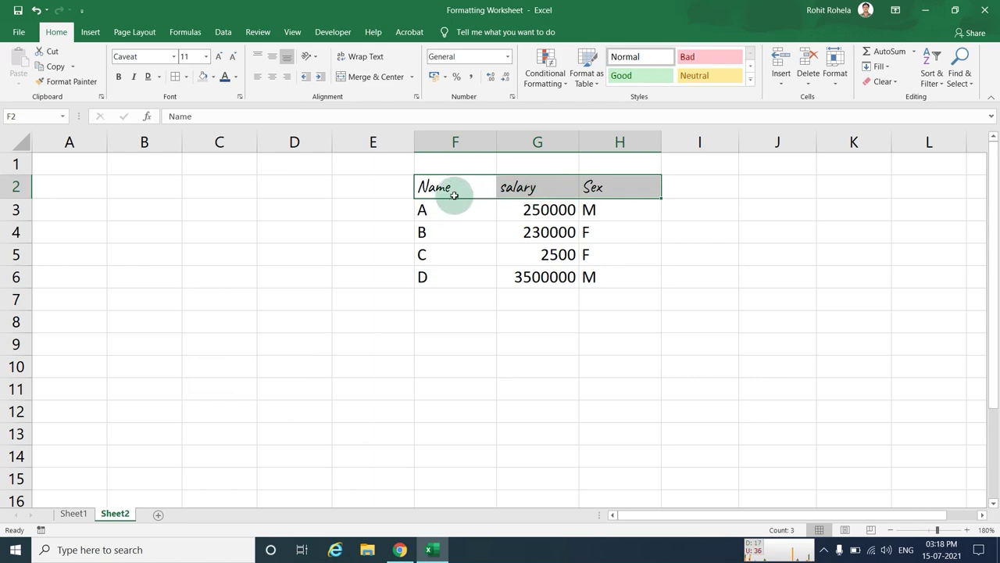
Step: Set the header font size to 18, trying 16 and 20 before settling on 18
click(208, 58)
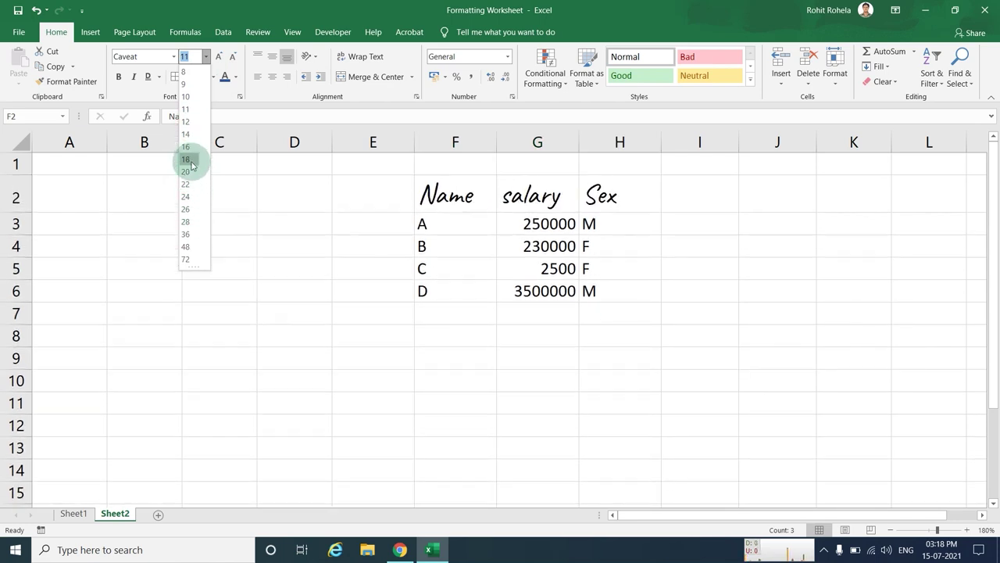
click(192, 160)
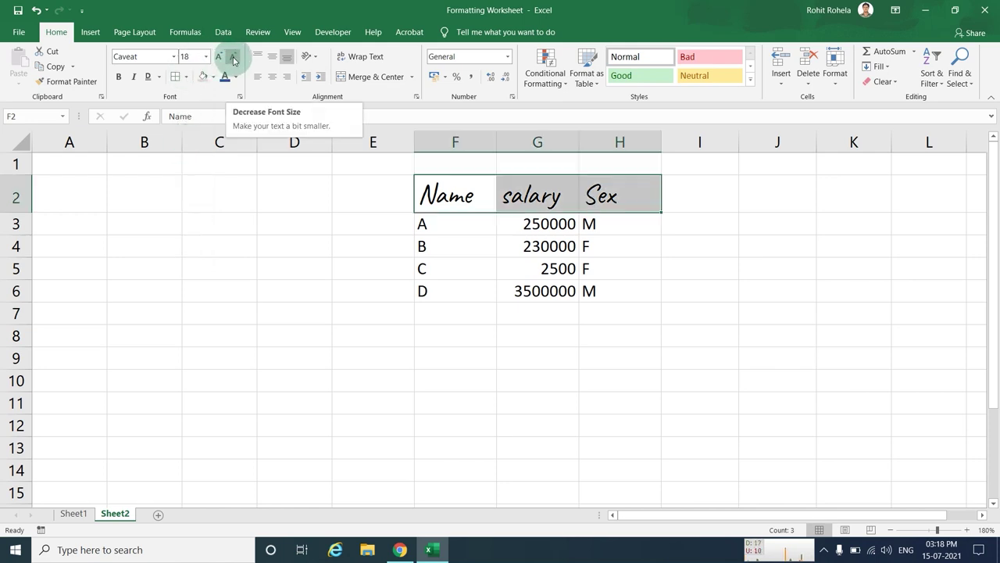
click(233, 60)
click(221, 59)
click(221, 59)
click(234, 59)
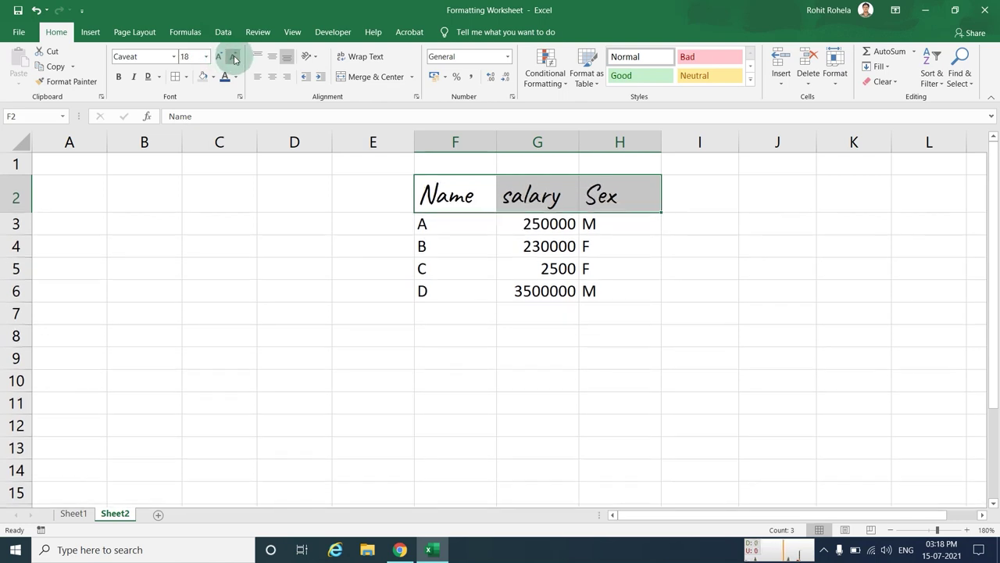
click(220, 60)
click(220, 60)
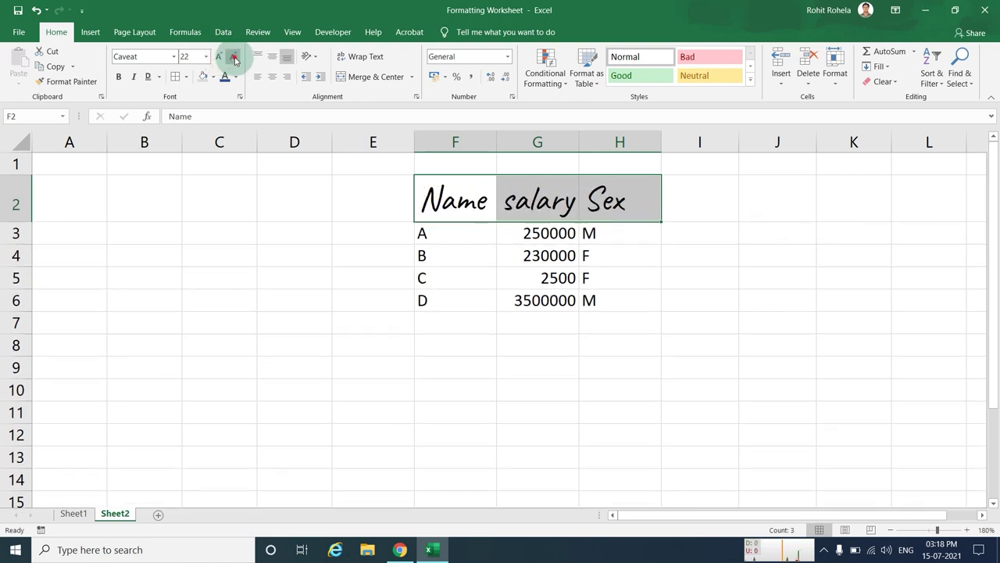
click(235, 60)
click(235, 60)
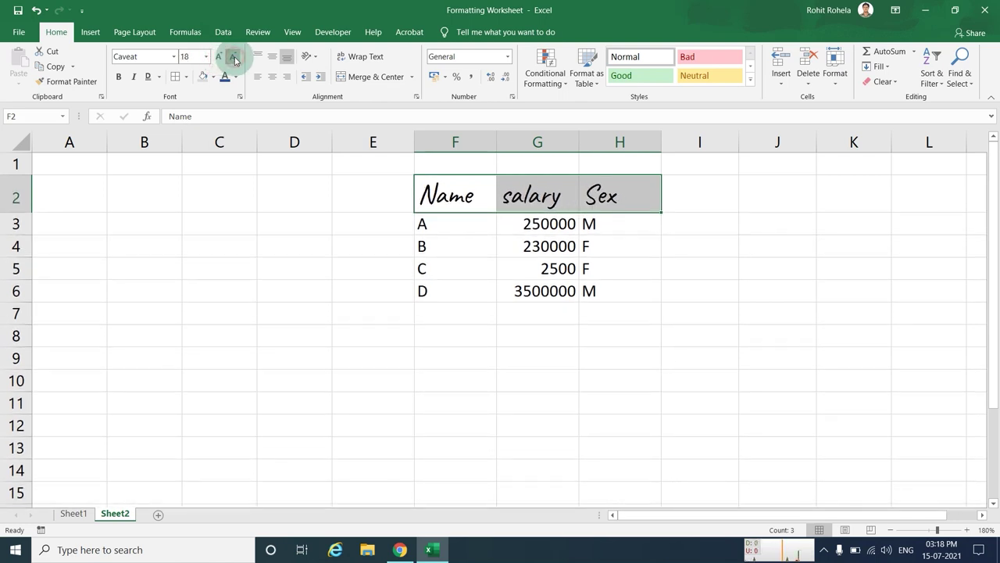
Step: Make the header text bold, trying italic and then removing it
click(119, 83)
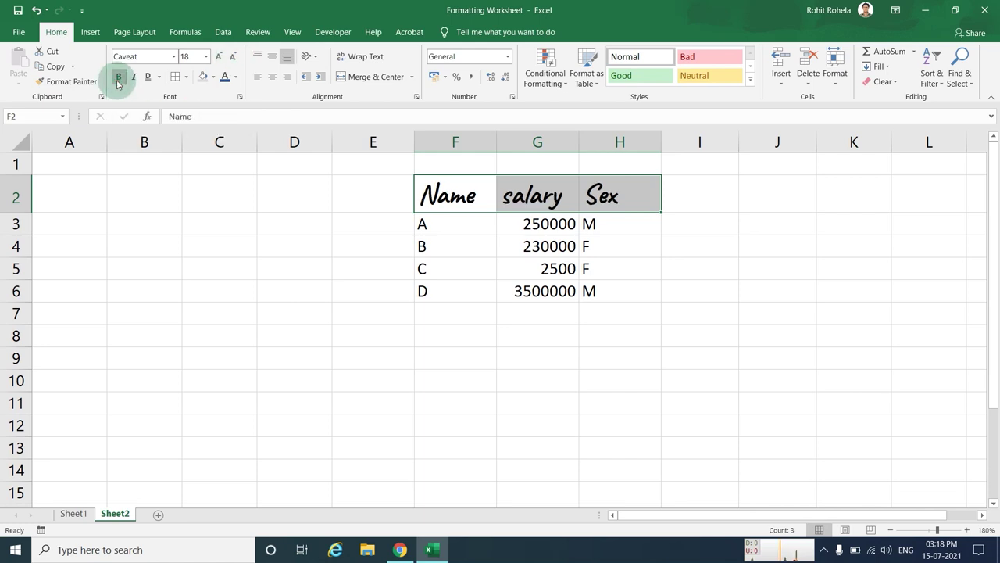
click(119, 84)
click(119, 84)
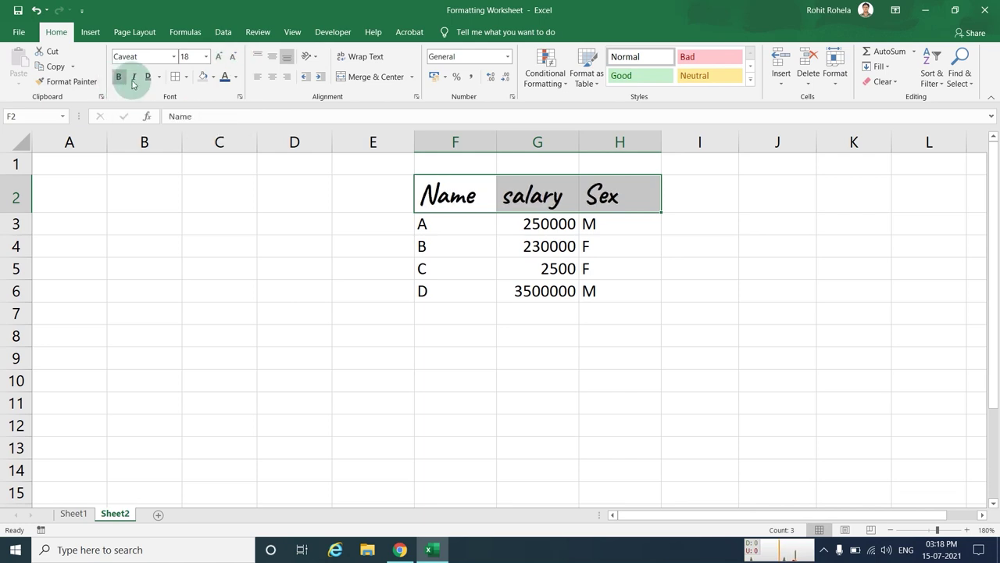
click(134, 82)
click(133, 82)
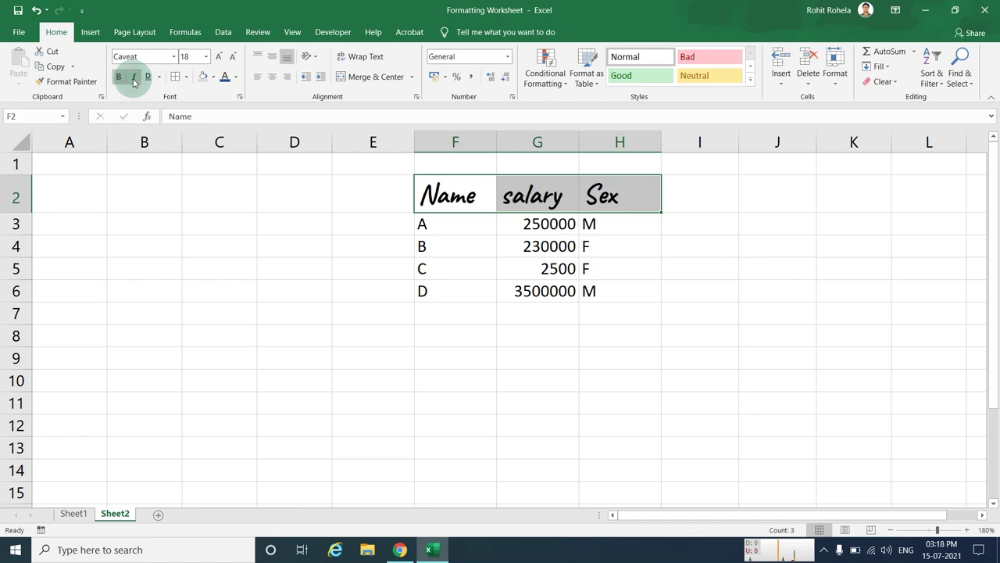
Step: Give the headers a double underline, replacing a single underline
click(159, 82)
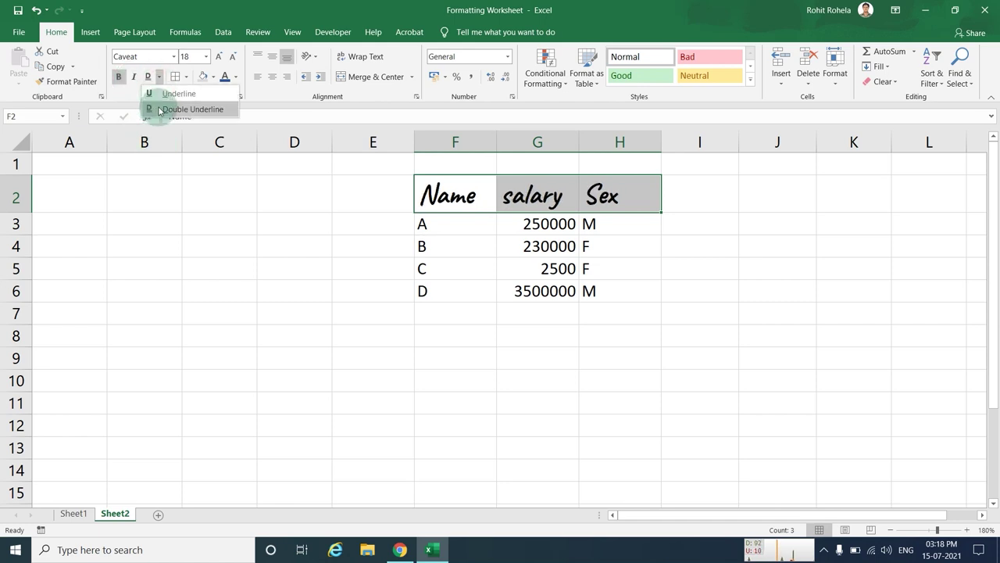
click(175, 95)
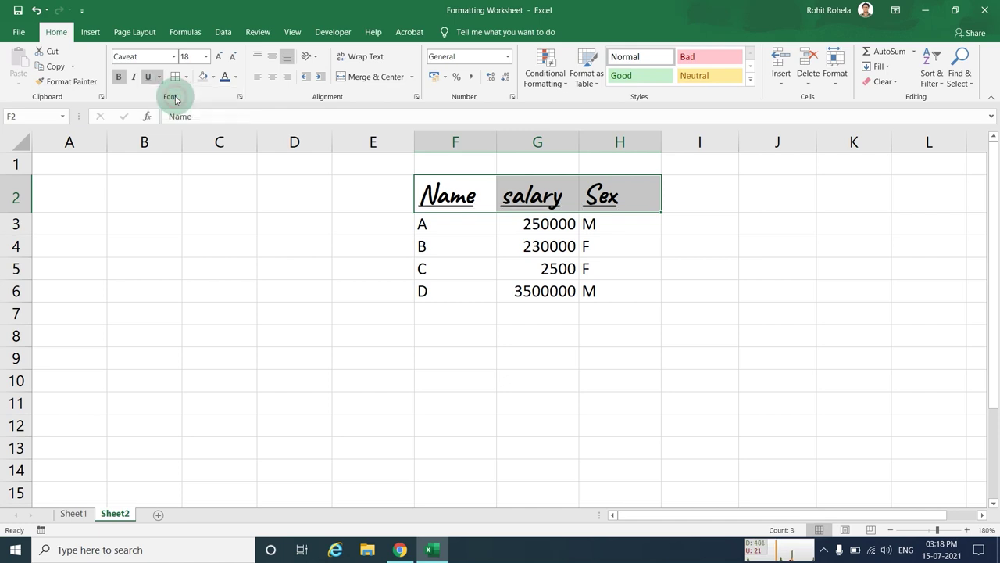
click(160, 79)
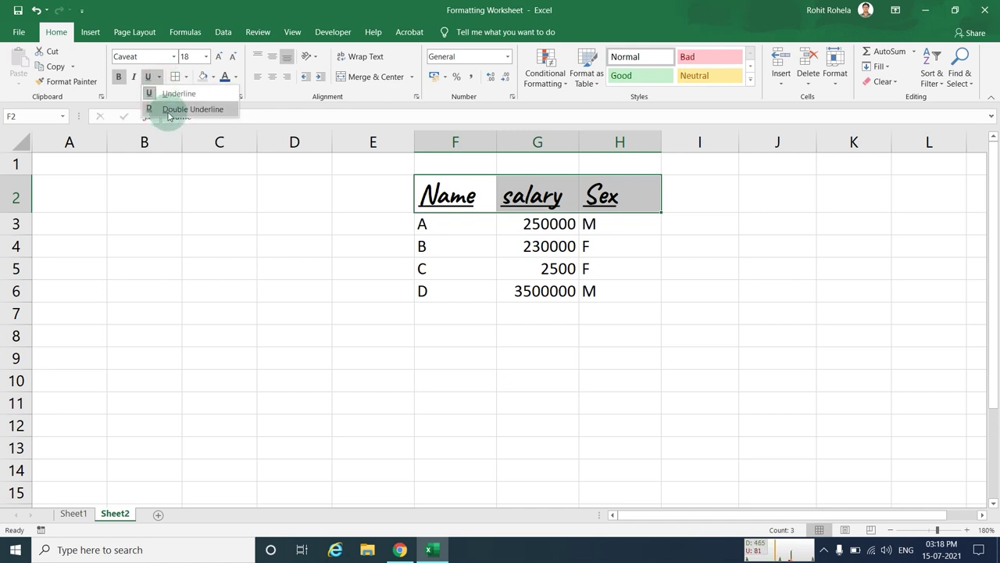
click(172, 110)
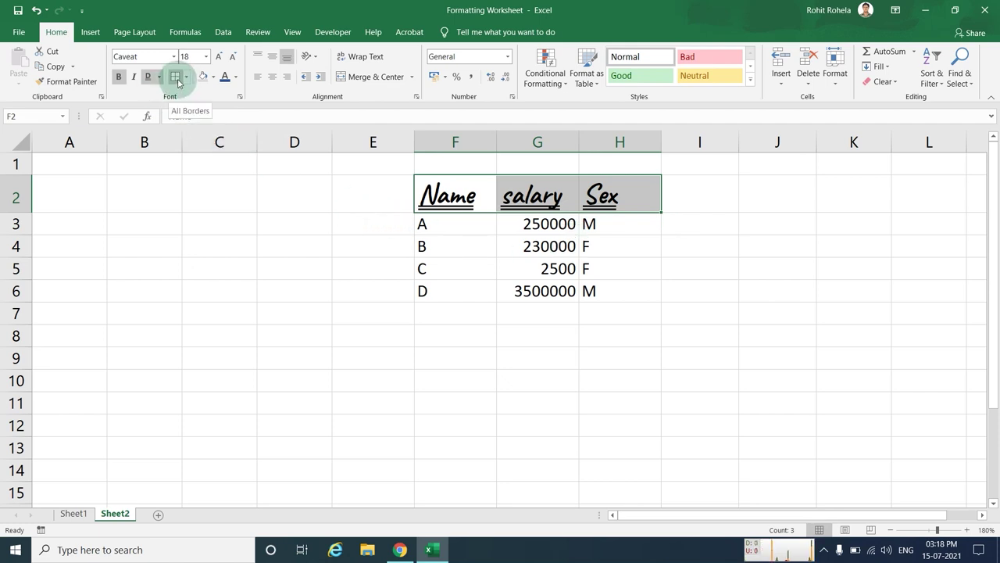
Step: Give the table F2:H6 a thick outside border
click(348, 221)
mouse_move(449, 195)
mouse_down()
mouse_move(608, 267)
mouse_move(608, 289)
mouse_up()
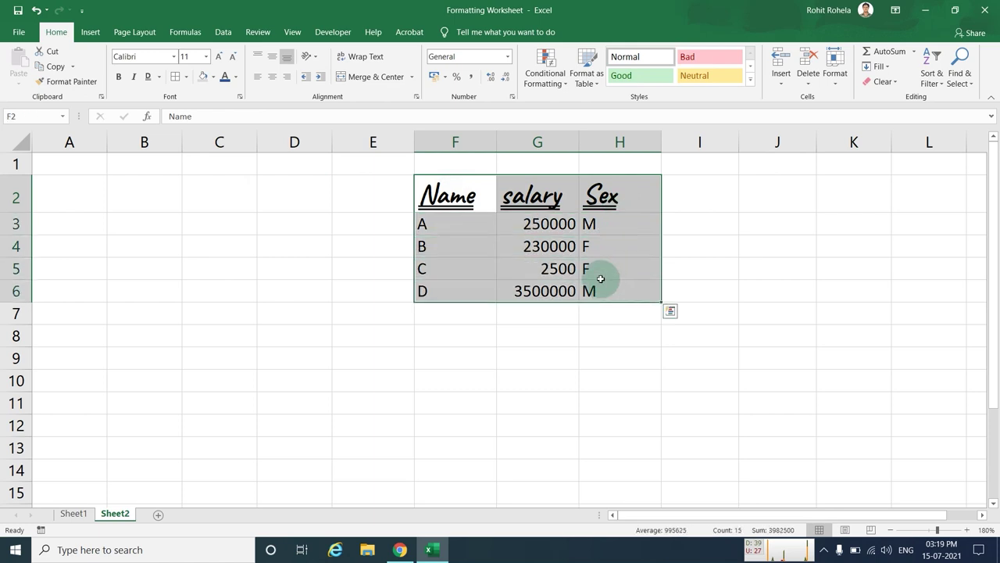
click(187, 77)
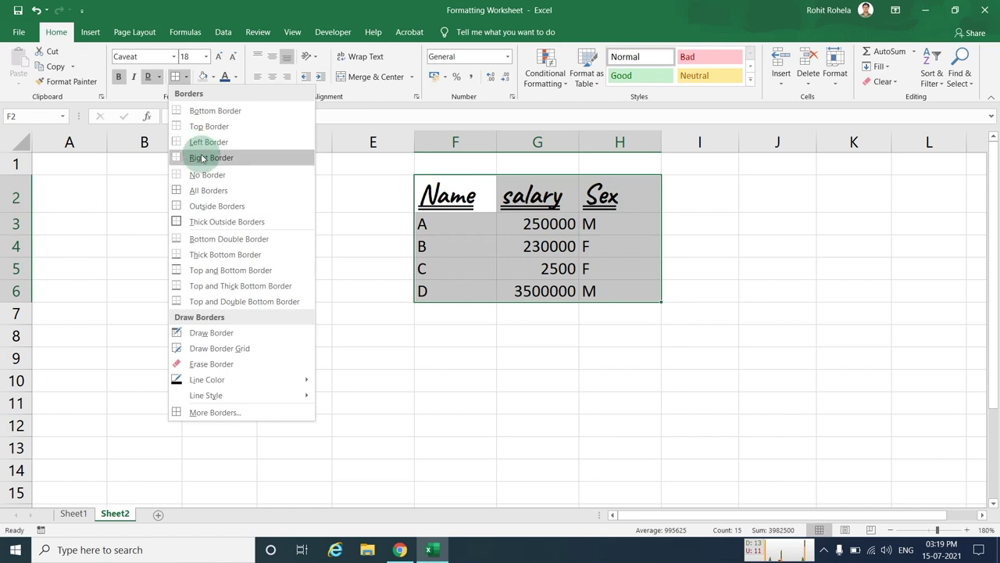
click(219, 224)
click(518, 364)
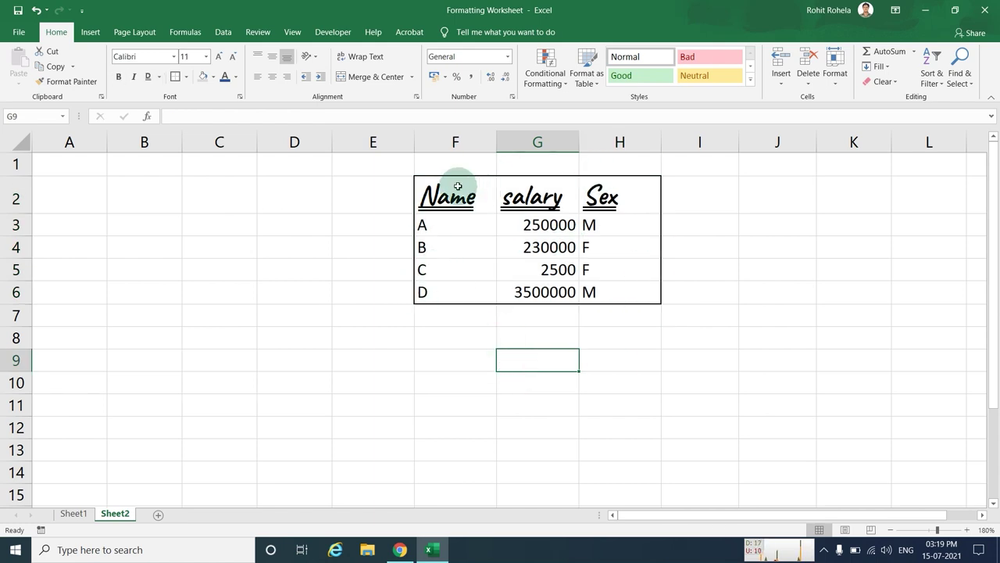
Step: Add All Borders to every cell of F2:H6
drag(458, 190, 610, 288)
click(185, 77)
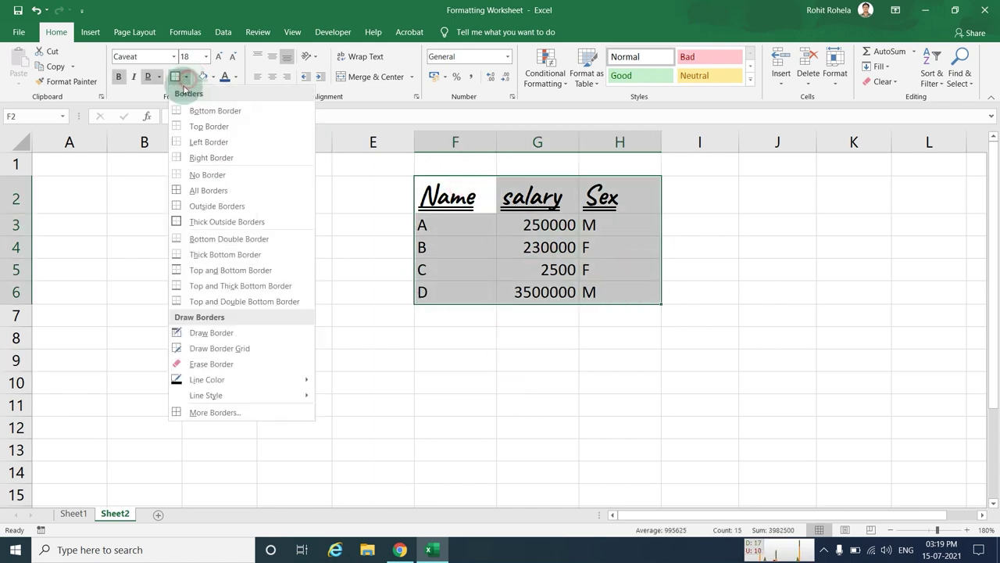
click(208, 191)
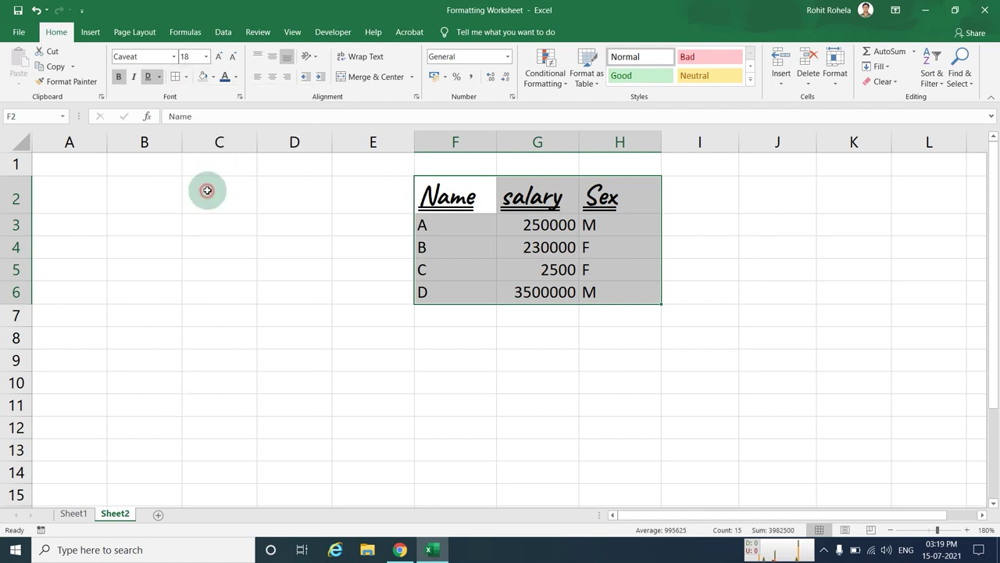
click(315, 227)
Step: Choose a solid border line style and reapply it to all table cells
mouse_move(452, 181)
mouse_down()
mouse_move(620, 273)
mouse_move(621, 290)
mouse_up()
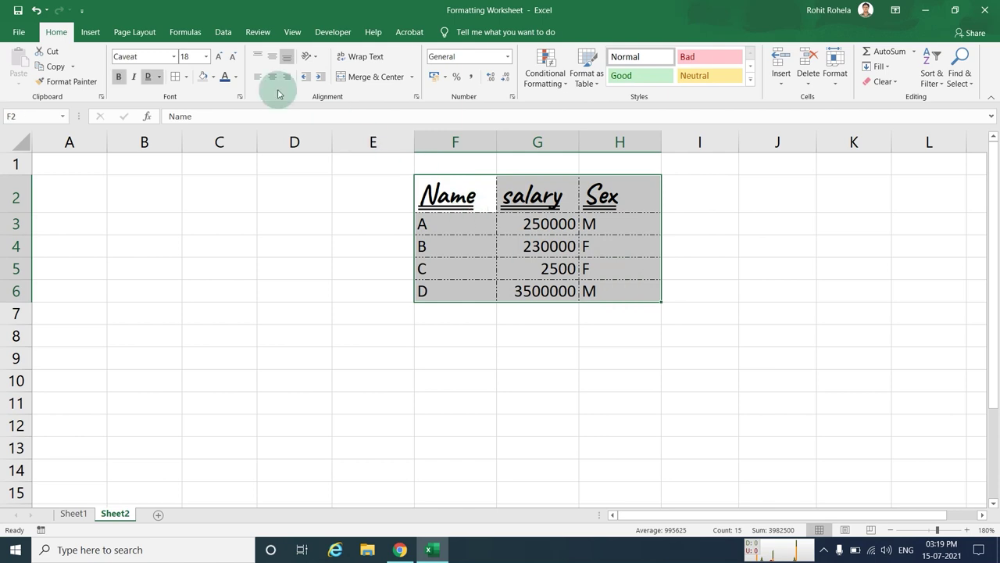
click(186, 76)
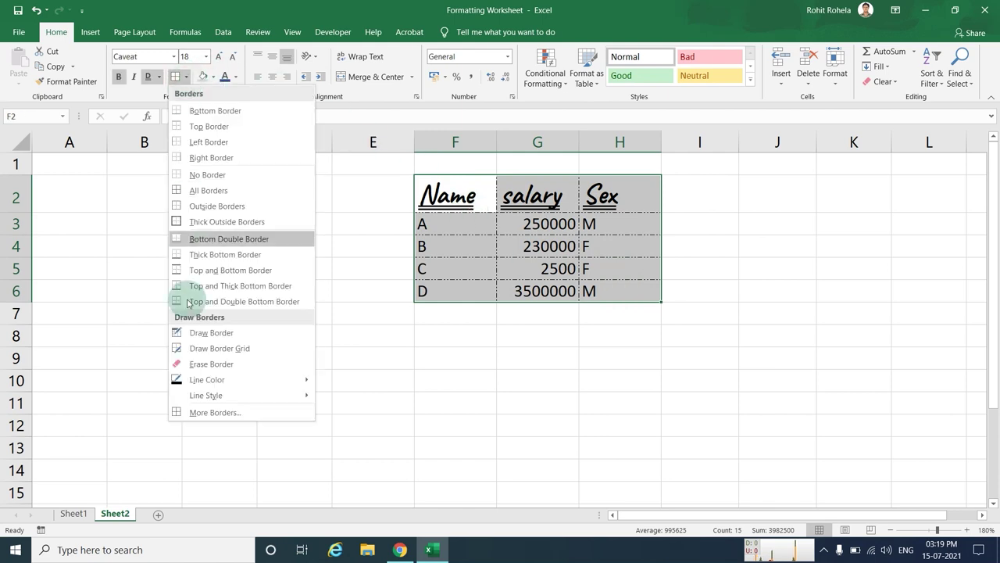
click(204, 400)
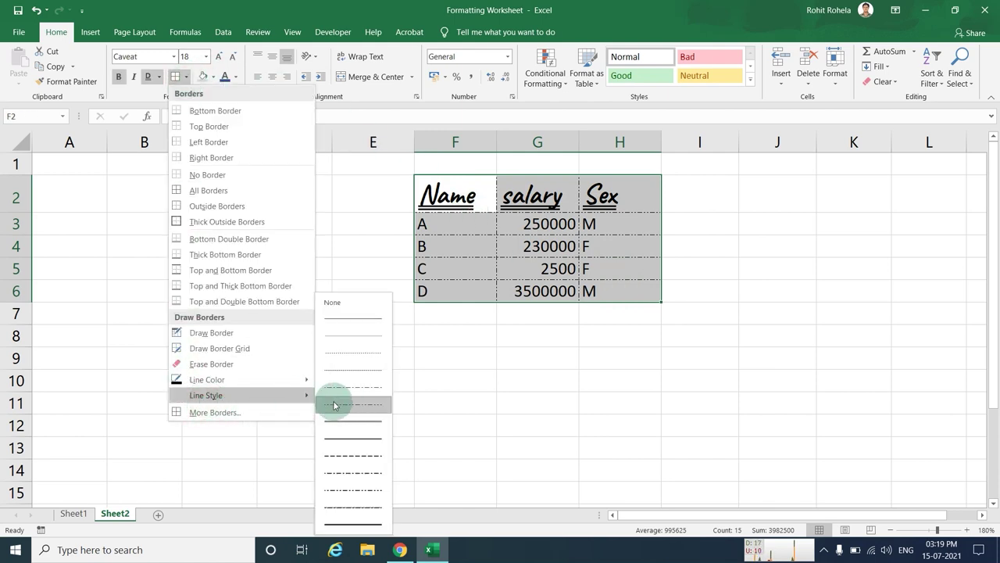
click(354, 316)
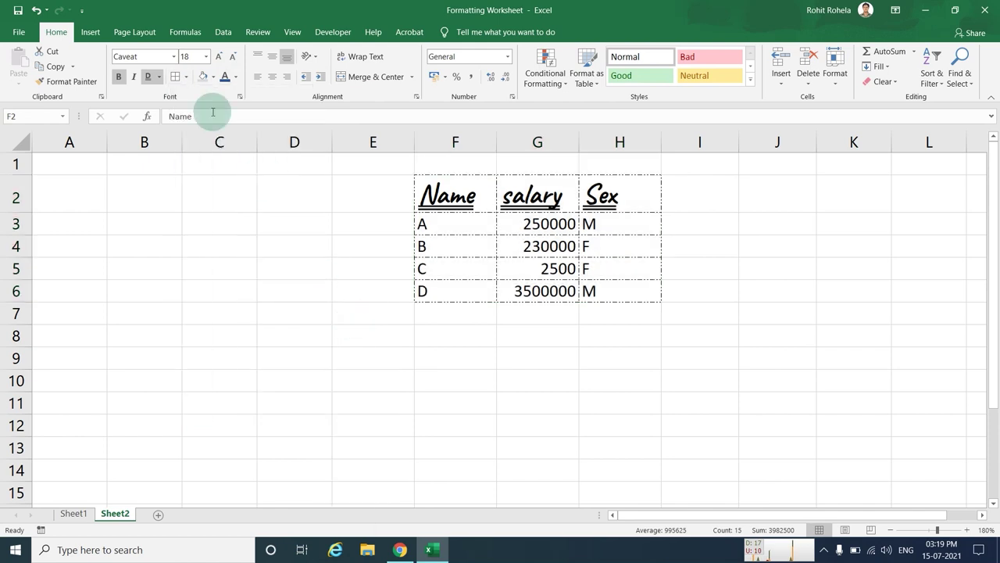
click(173, 76)
click(596, 342)
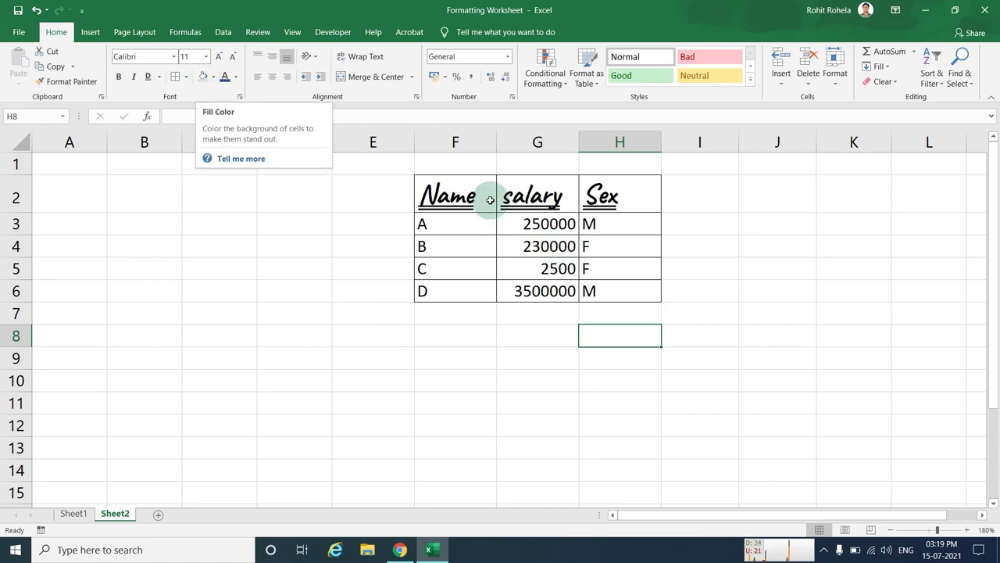
Step: Fill the header row F2:H2 with blue-grey and make its text blue
click(461, 186)
drag(448, 185, 599, 192)
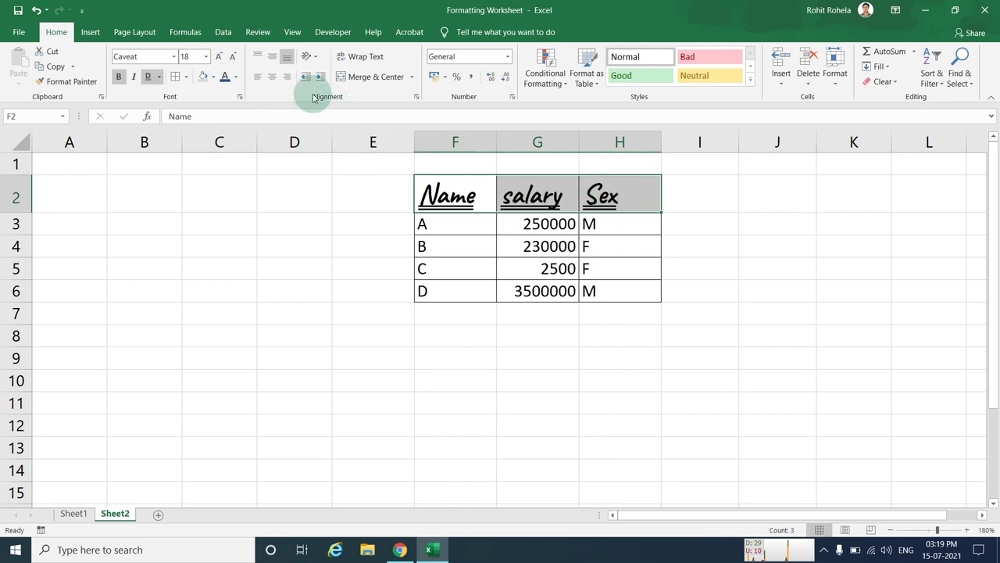
click(213, 76)
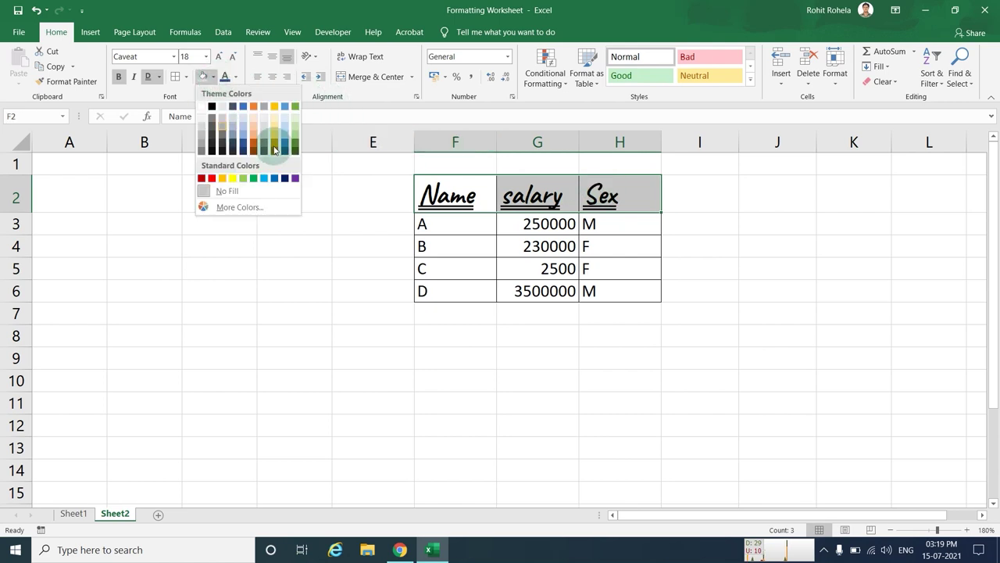
click(240, 119)
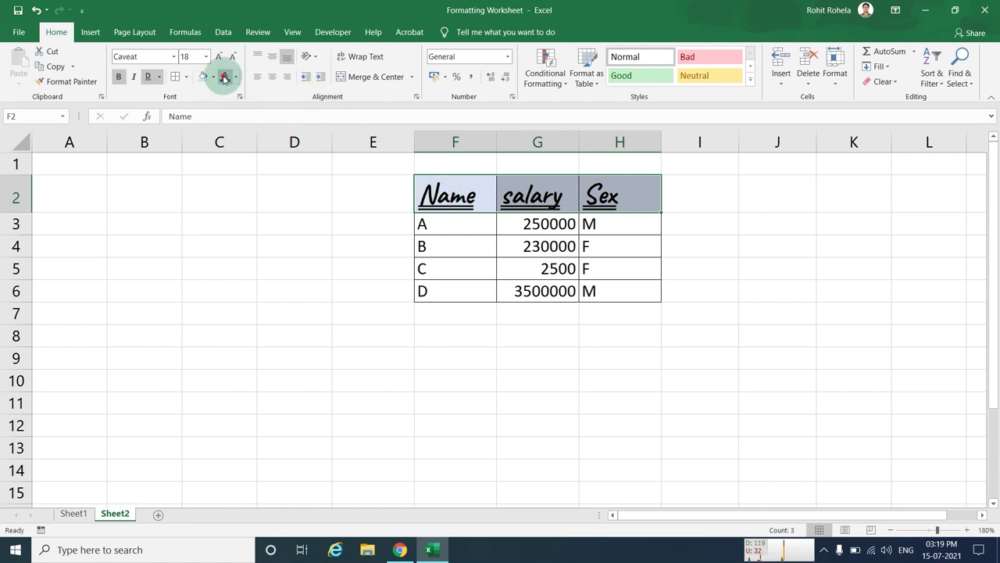
click(223, 77)
click(629, 246)
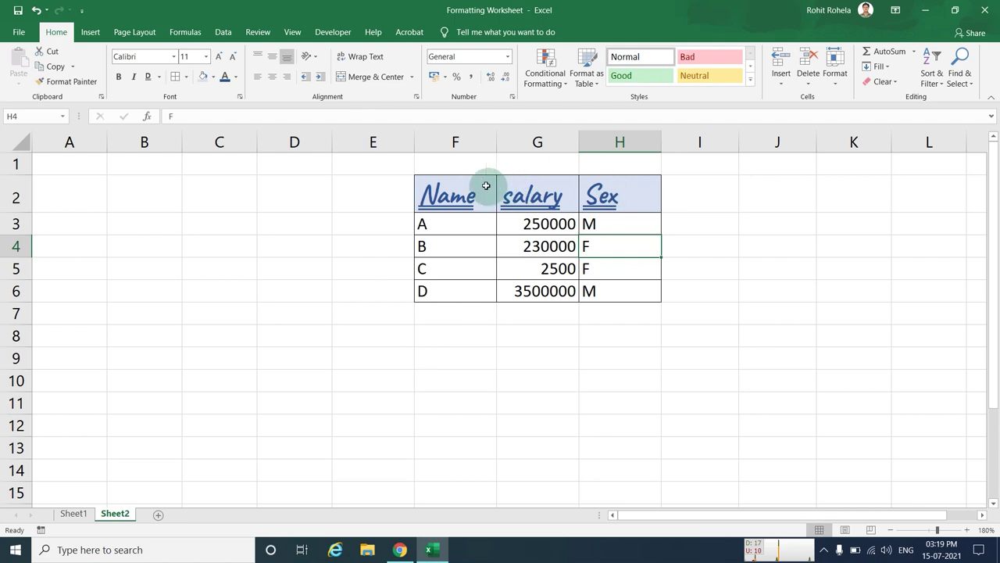
drag(457, 181, 619, 197)
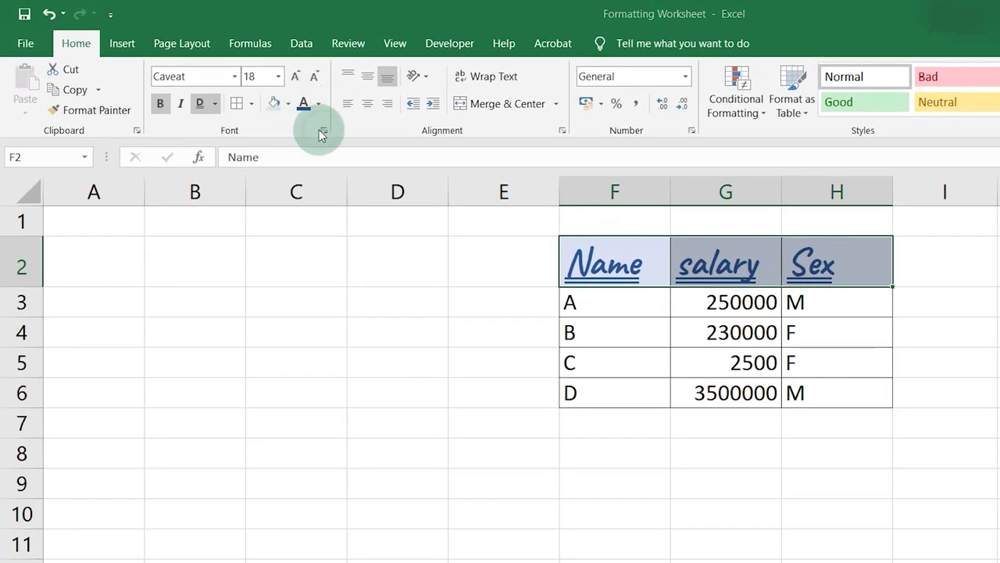
Step: Give the header row a thin diagonal crosshatch pattern fill through Format Cells (Ctrl+1)
click(322, 131)
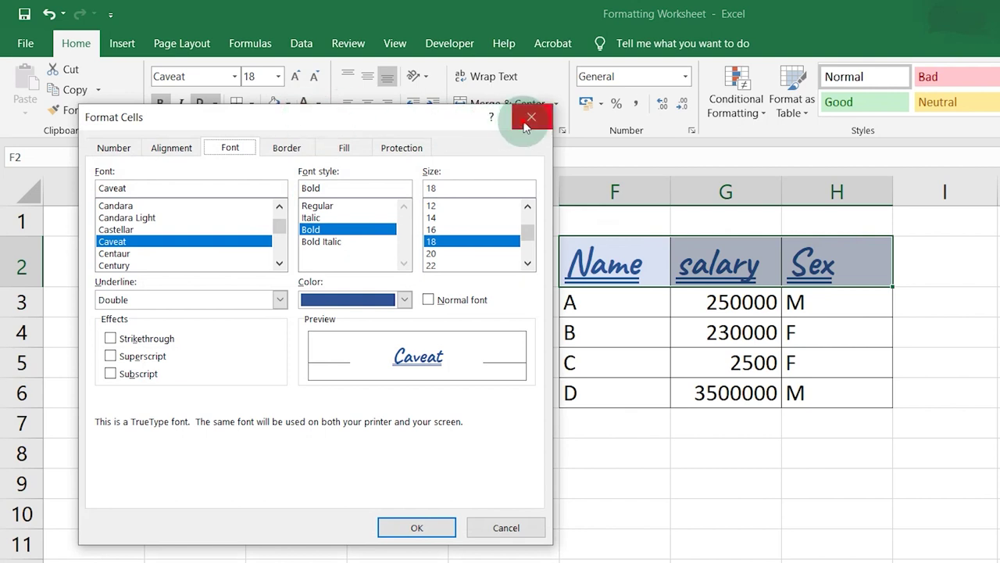
click(526, 126)
key(ctrl+1)
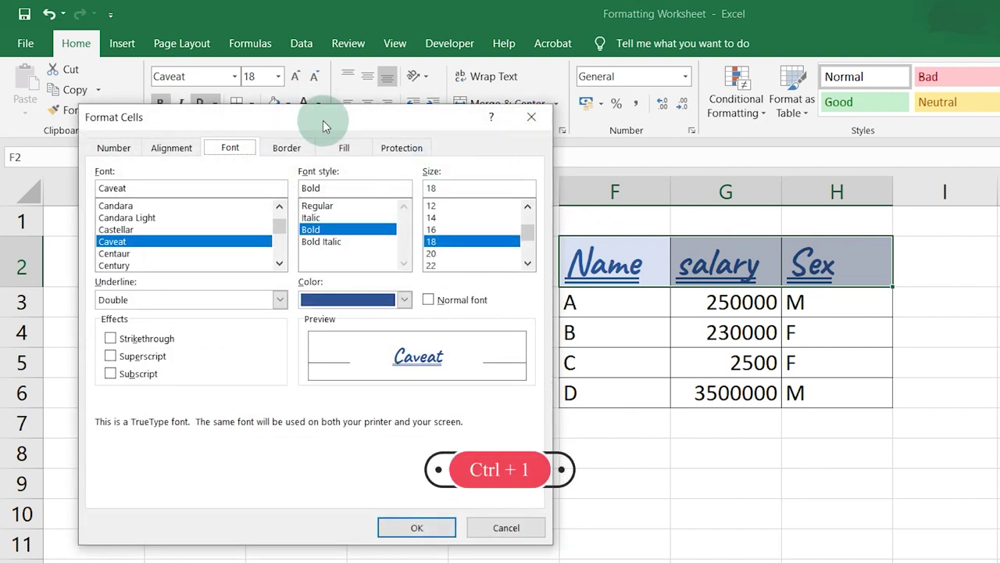
drag(323, 120, 296, 127)
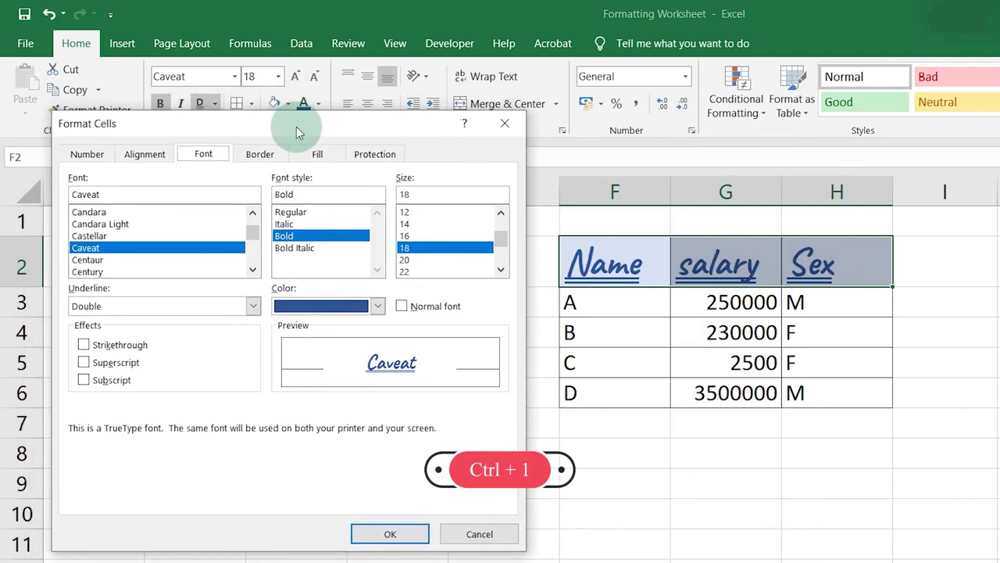
click(316, 153)
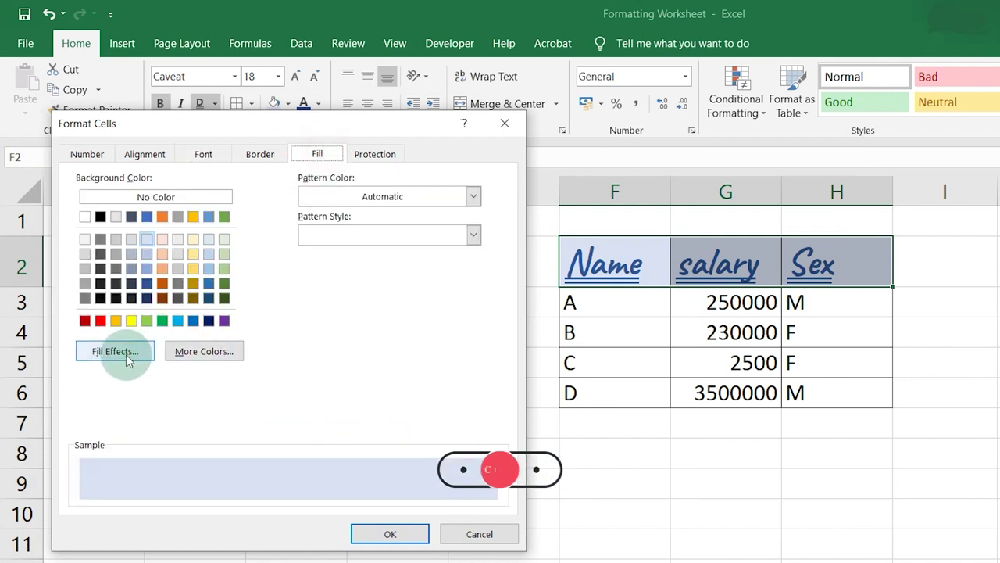
click(473, 236)
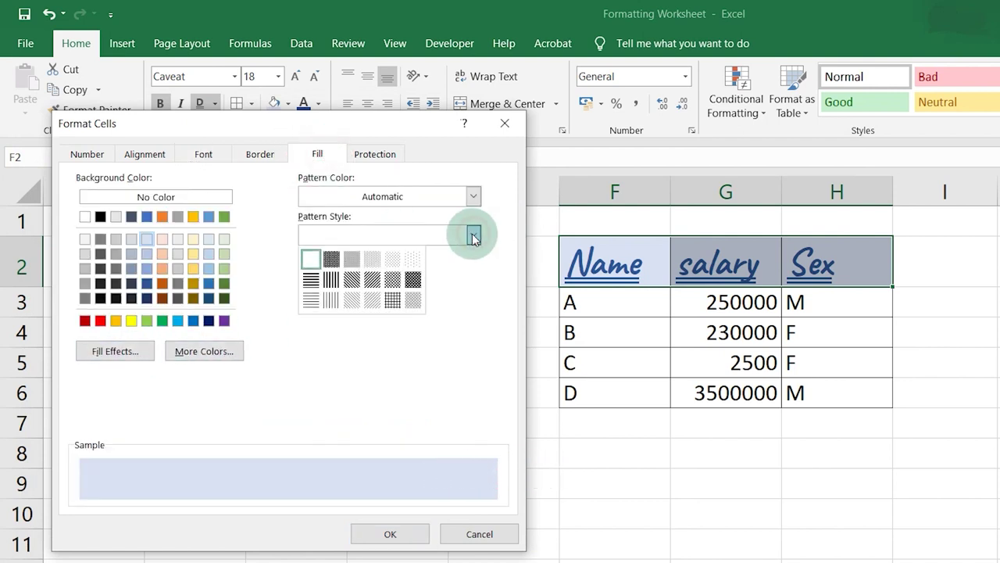
click(413, 302)
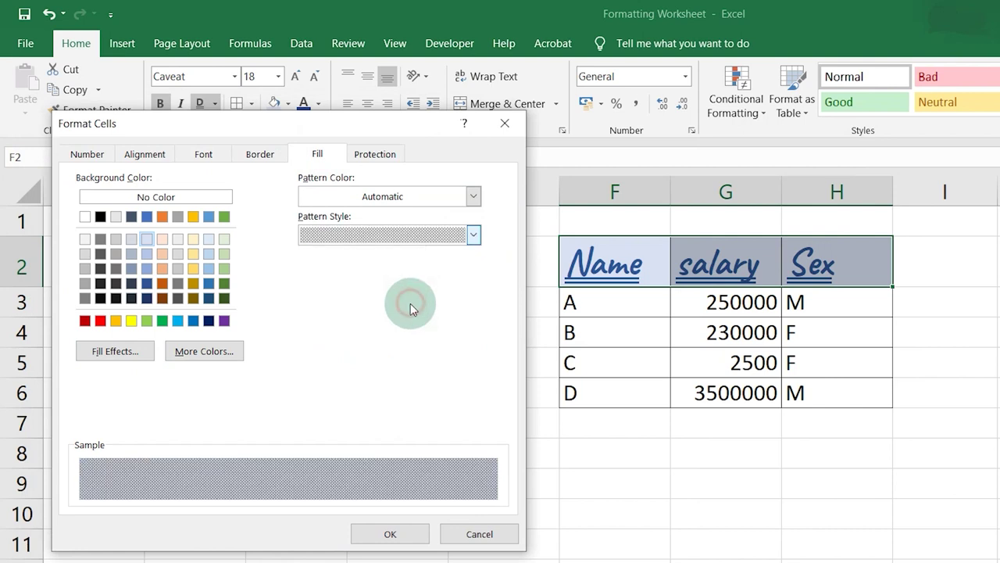
click(390, 536)
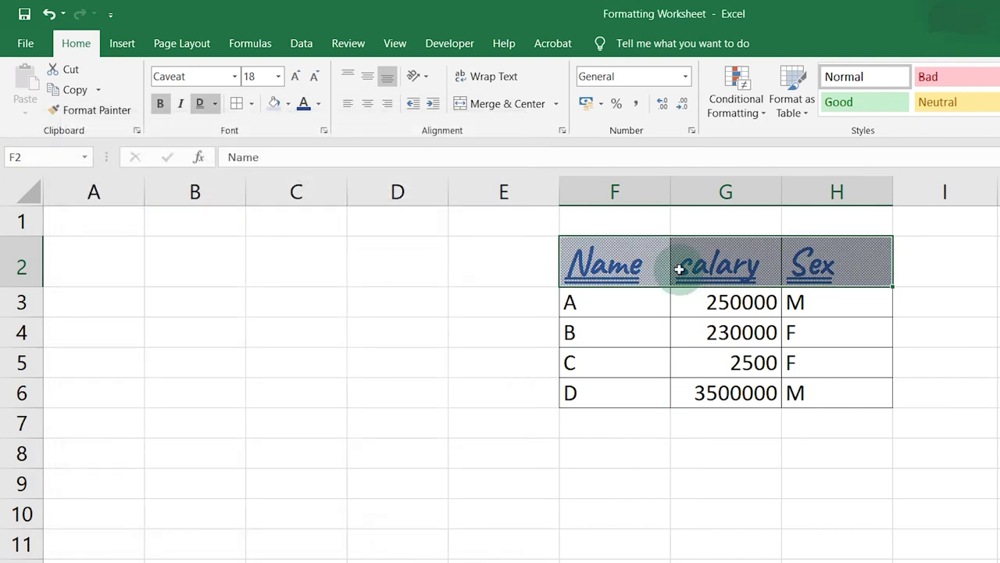
click(857, 364)
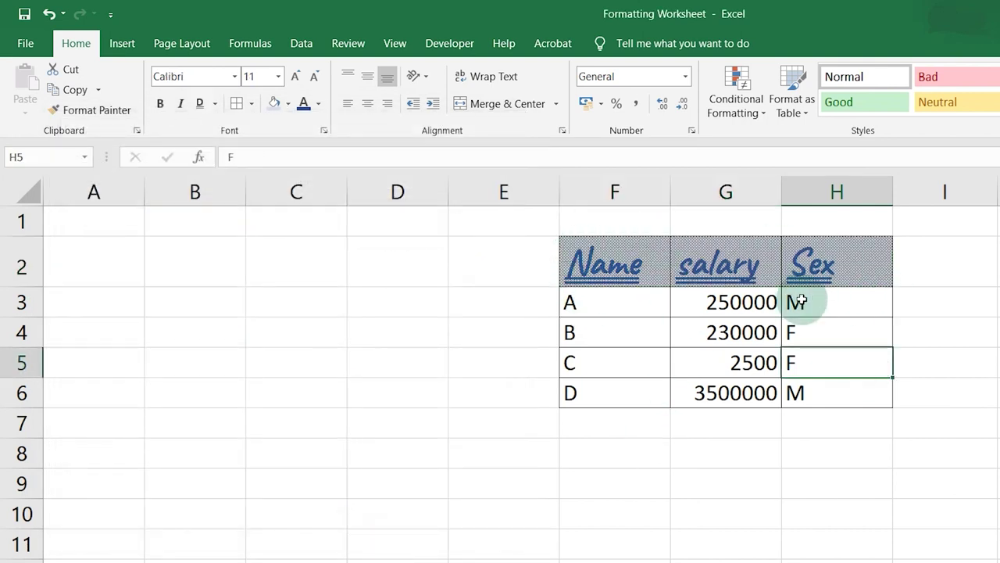
key(ctrl+1)
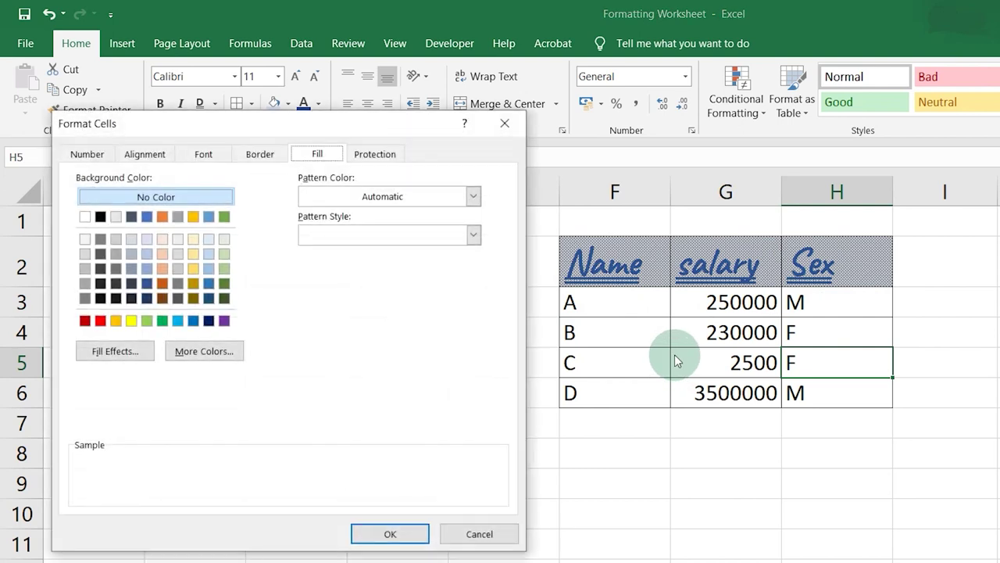
Step: Replace the dotted pattern on the header row with a plain fill
click(466, 235)
click(312, 256)
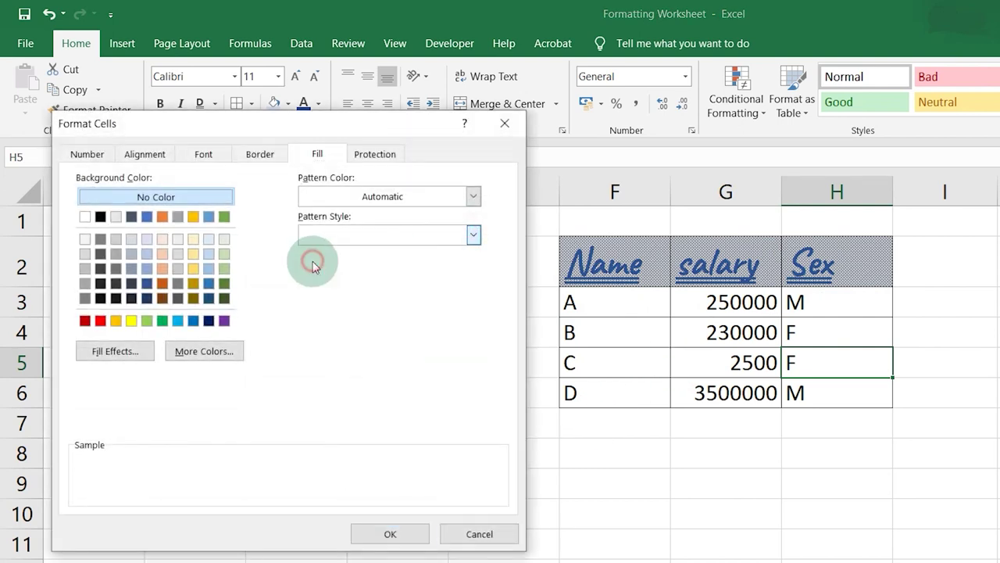
click(381, 533)
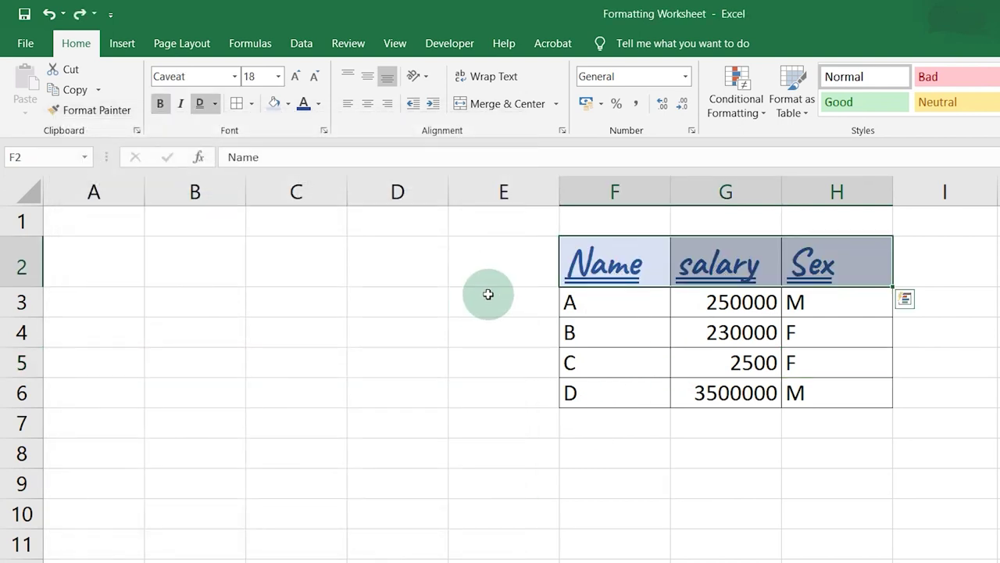
Step: Start a two-colour gradient fill for the header using two light blues
key(ctrl+1)
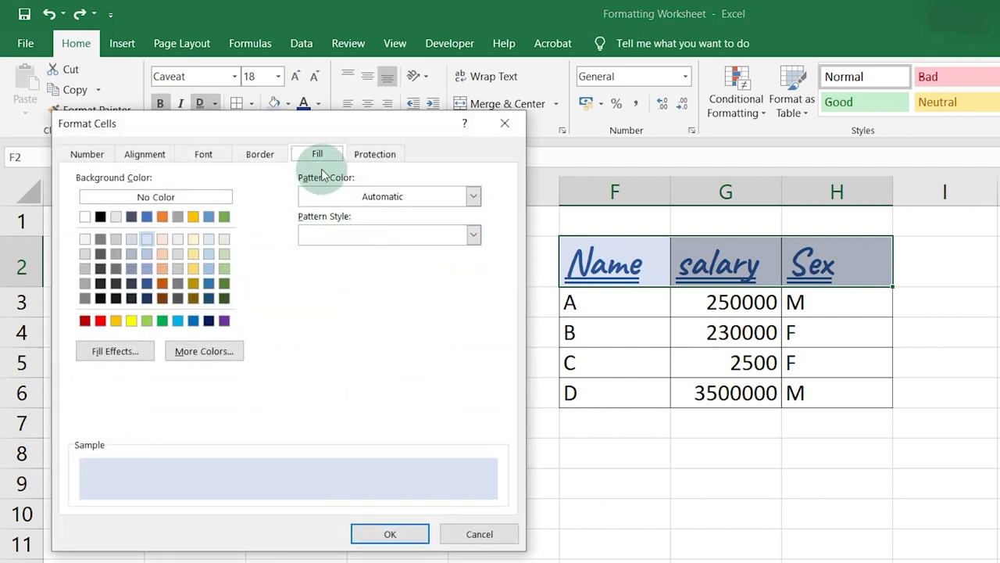
click(119, 351)
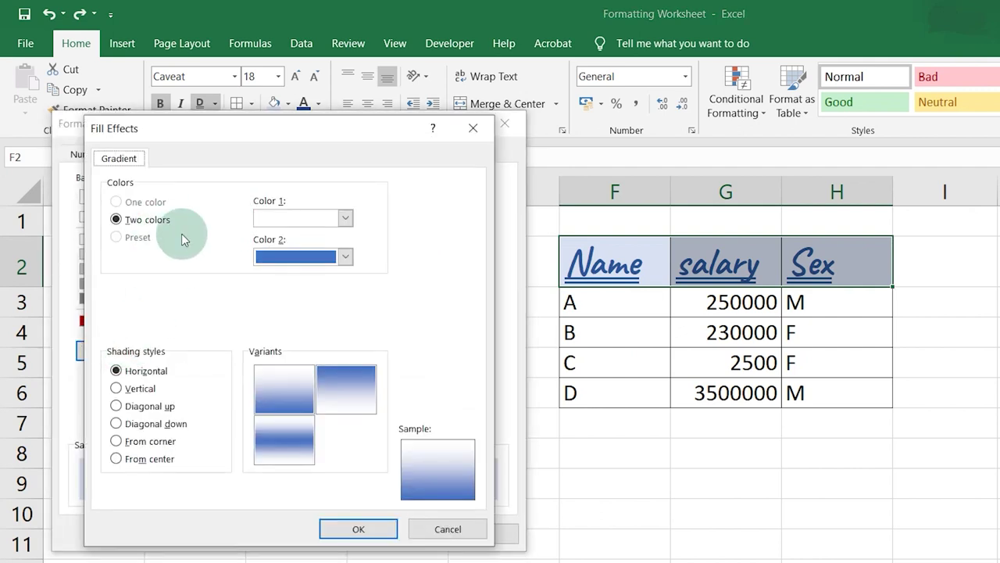
click(345, 218)
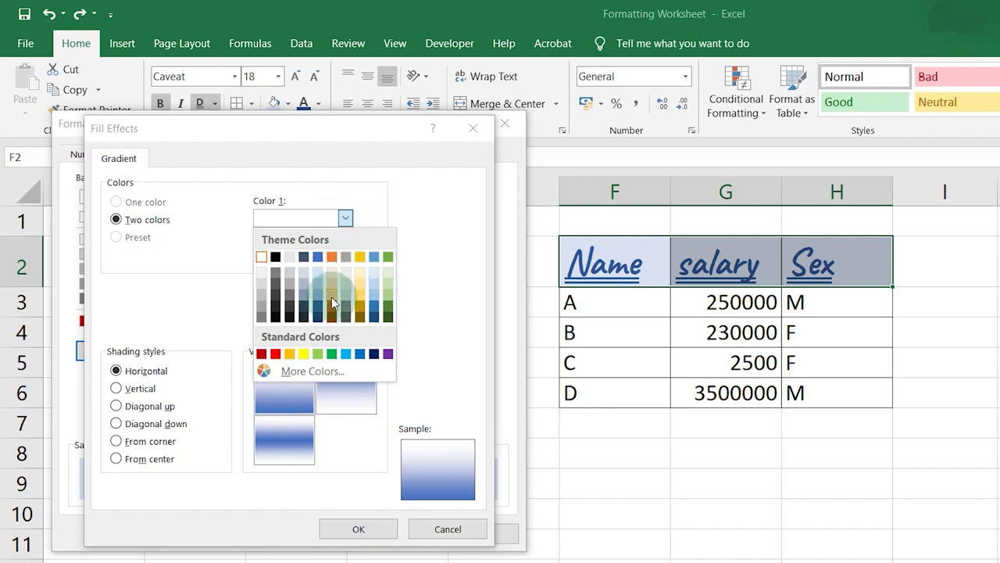
click(319, 274)
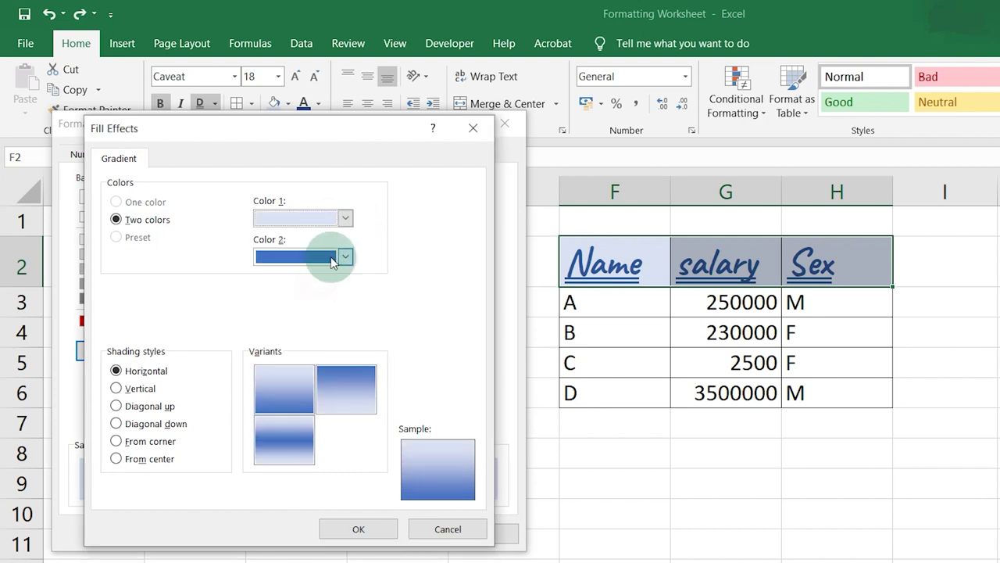
click(345, 257)
click(317, 332)
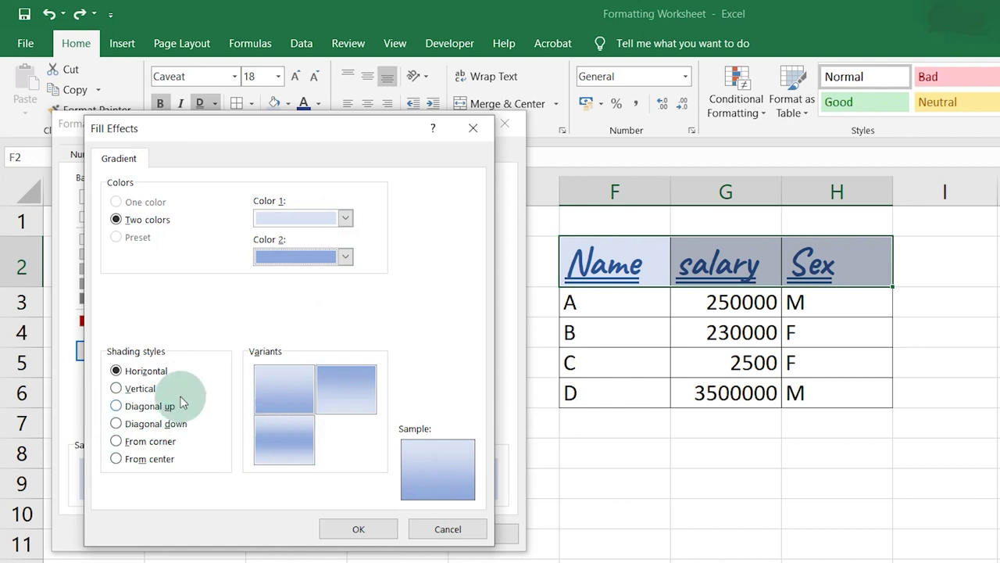
Step: Set the gradient shading to From center, apply it, and make row 2 taller
click(117, 389)
click(121, 407)
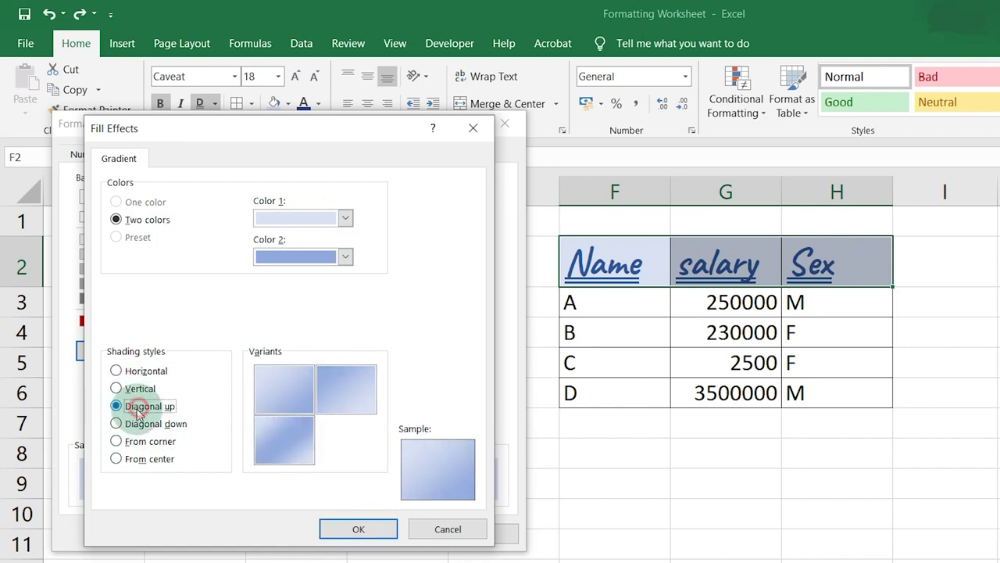
click(125, 441)
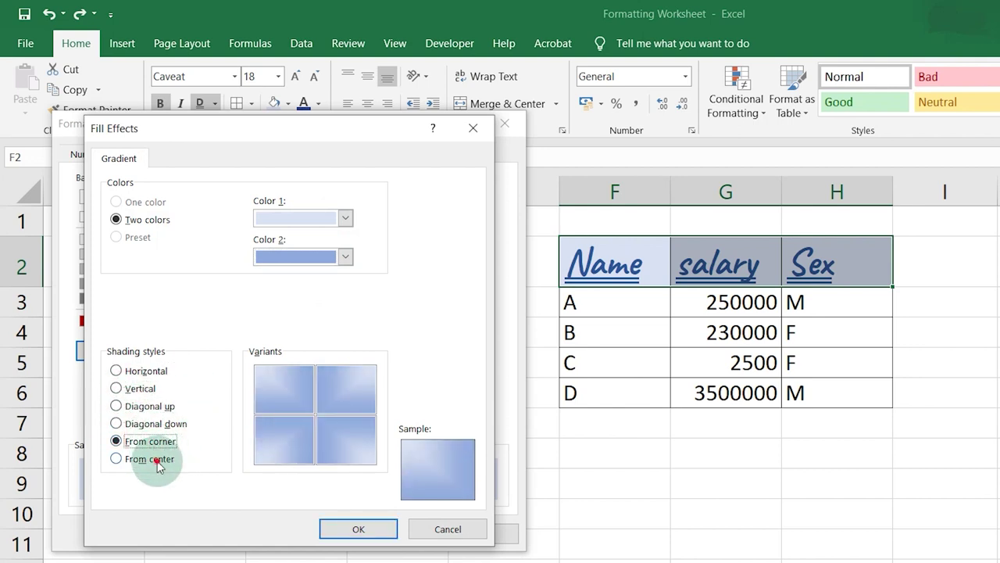
click(129, 459)
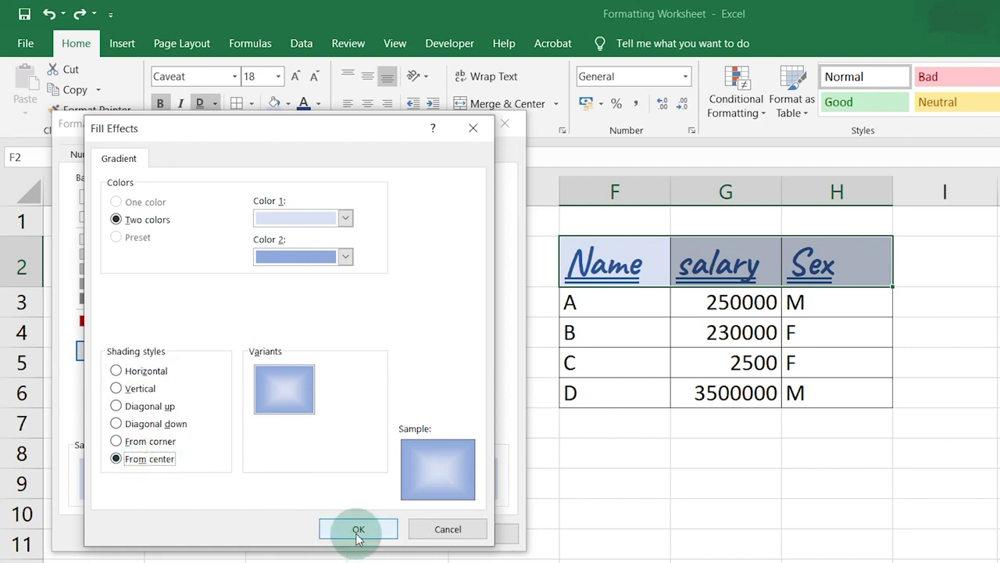
click(358, 529)
click(391, 533)
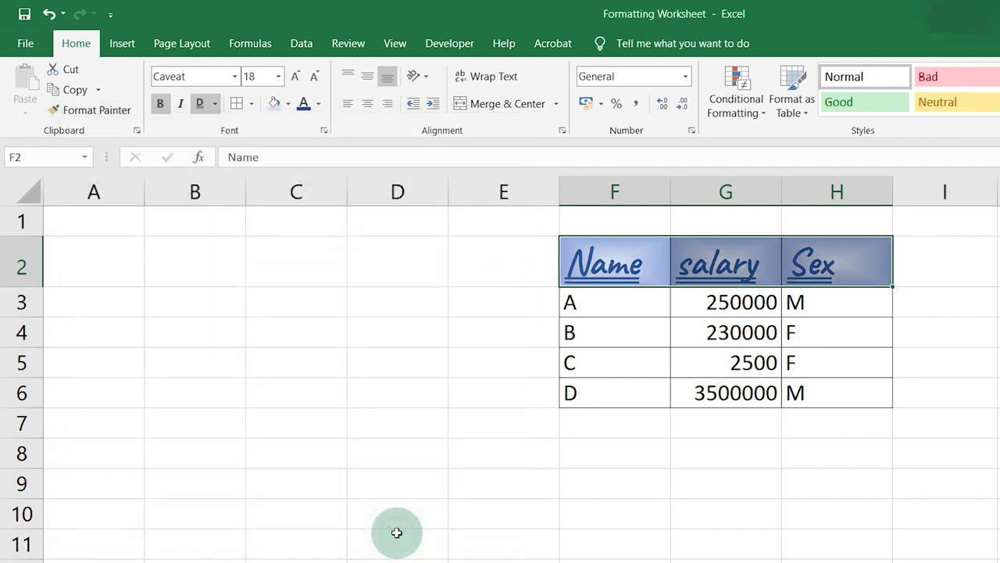
click(730, 423)
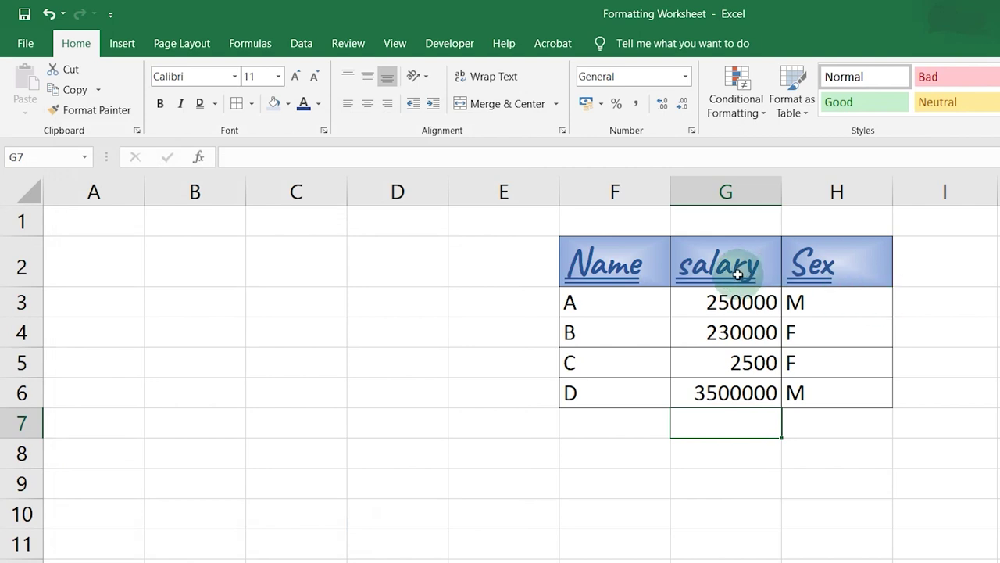
drag(29, 287, 28, 321)
Step: Widen column F and try top, middle, bottom and centre alignment on the Name header
drag(672, 193, 739, 196)
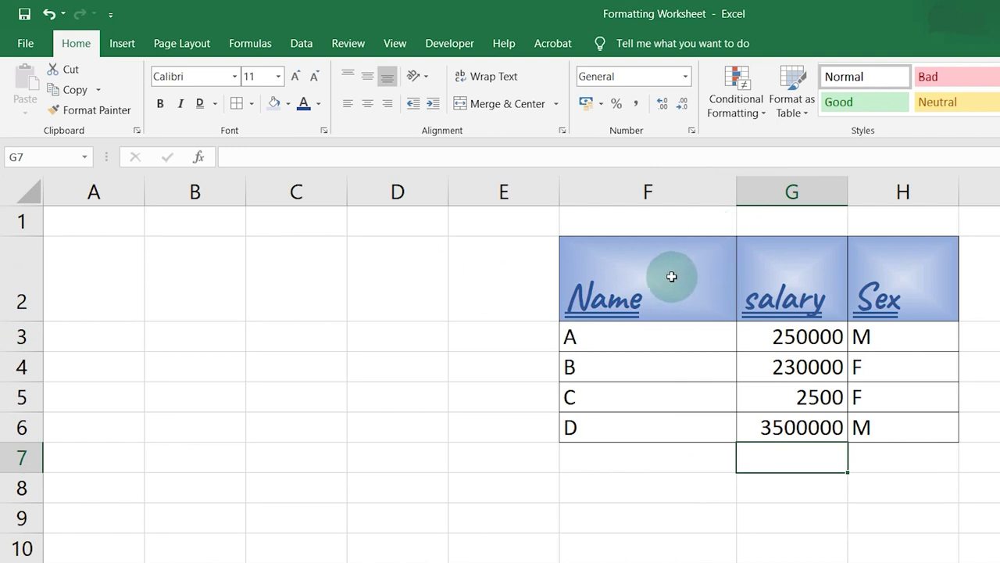
click(637, 273)
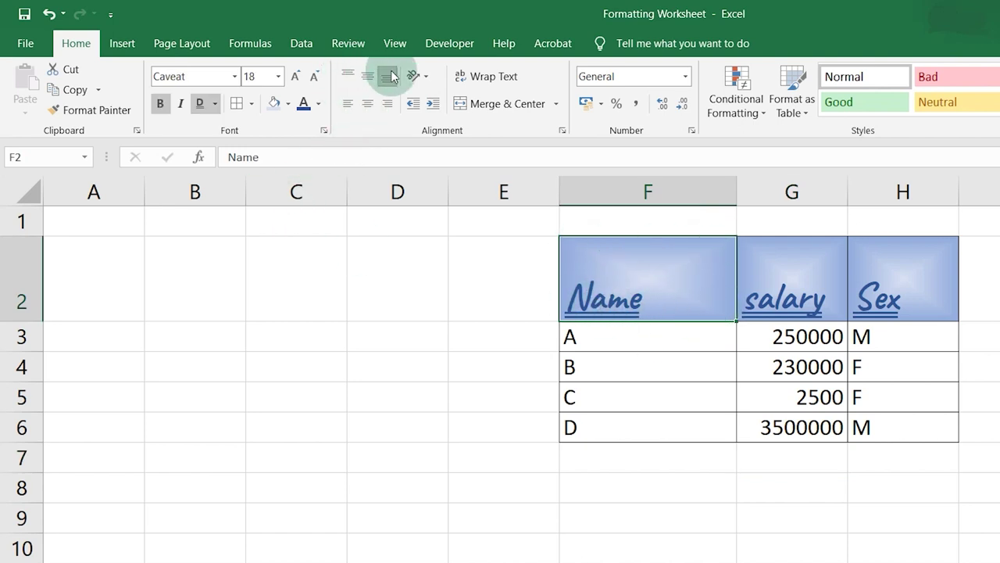
click(349, 80)
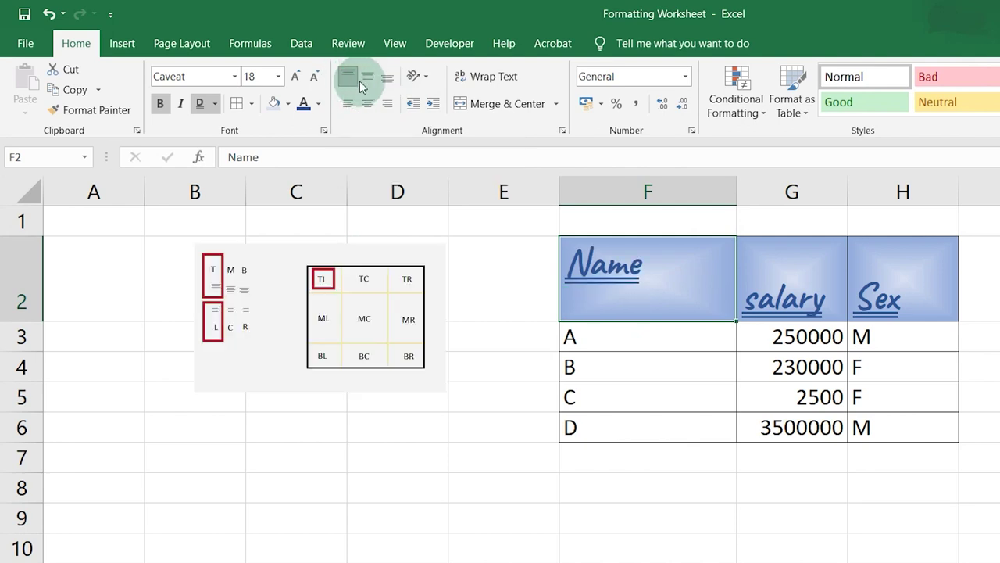
click(363, 79)
click(387, 78)
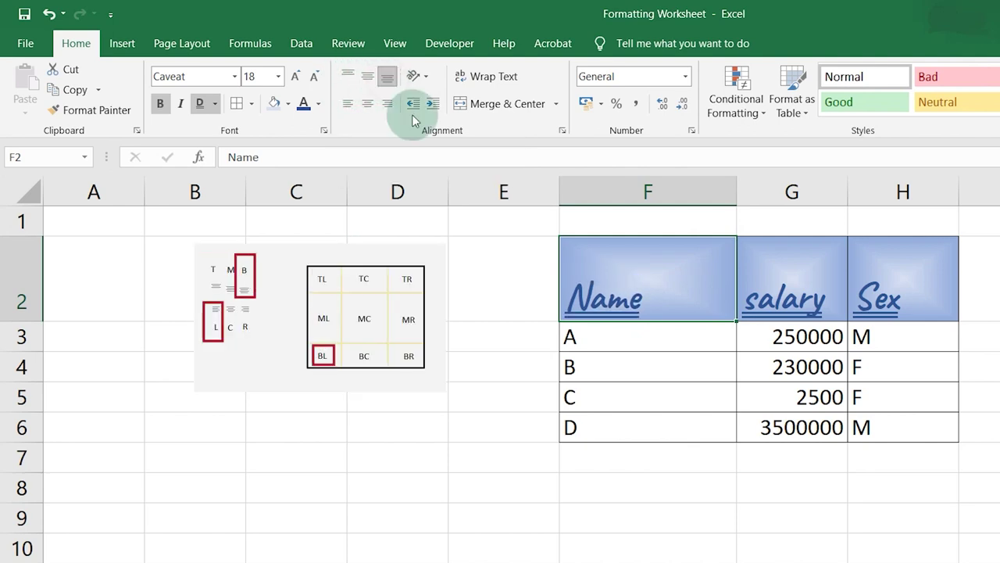
click(368, 103)
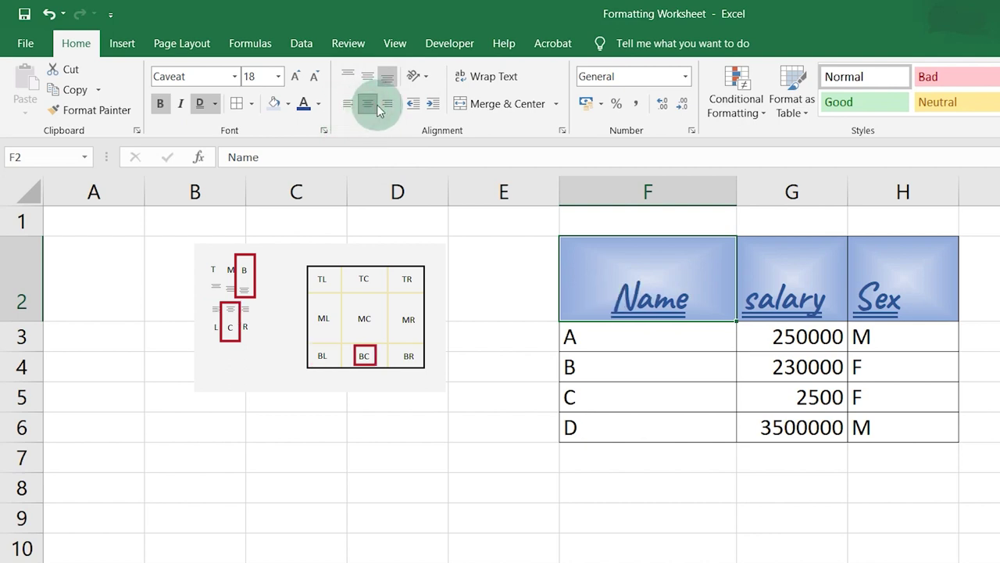
Step: Centre the Name header in F2 both vertically and horizontally
click(387, 104)
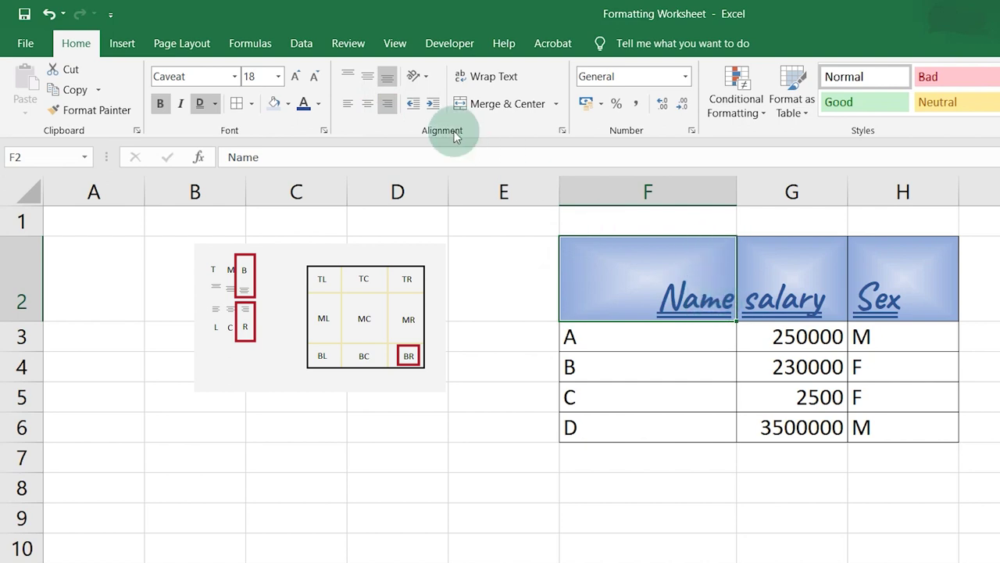
click(388, 111)
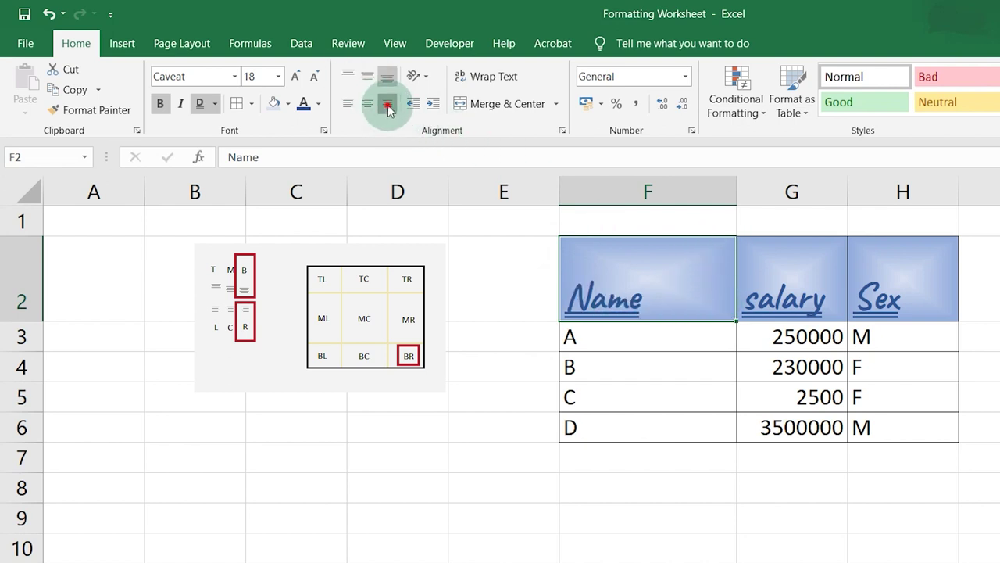
click(388, 108)
click(348, 78)
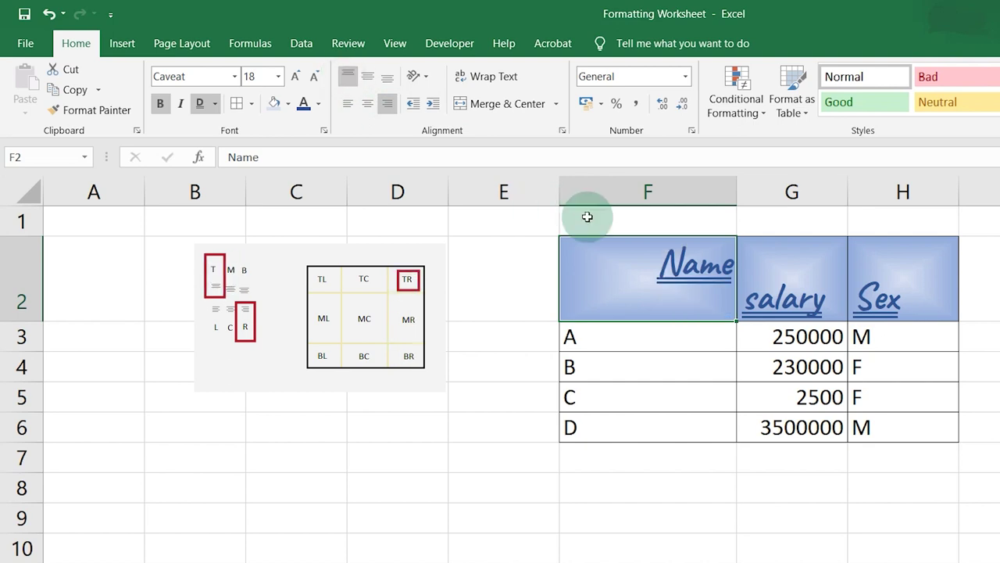
click(374, 80)
click(347, 103)
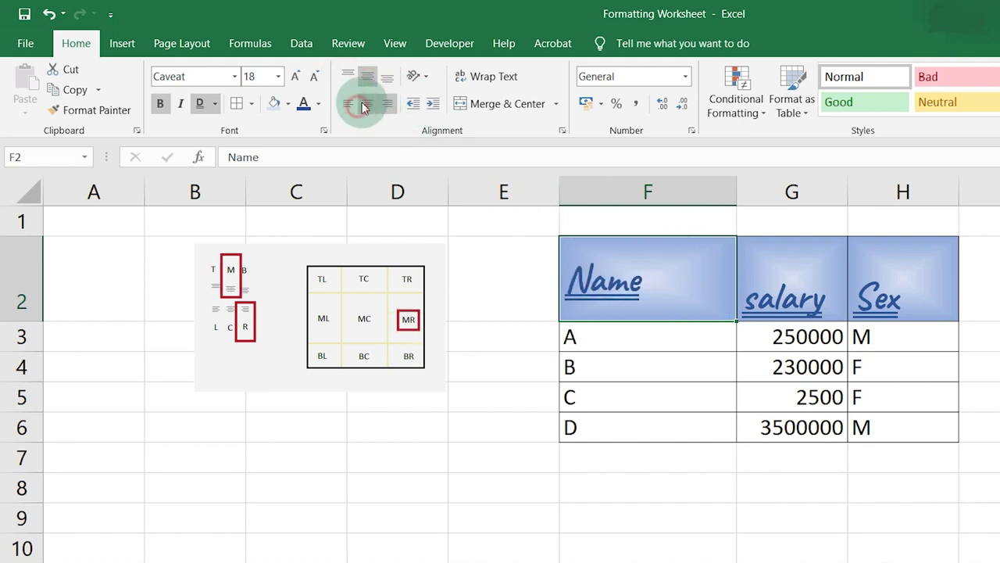
click(367, 103)
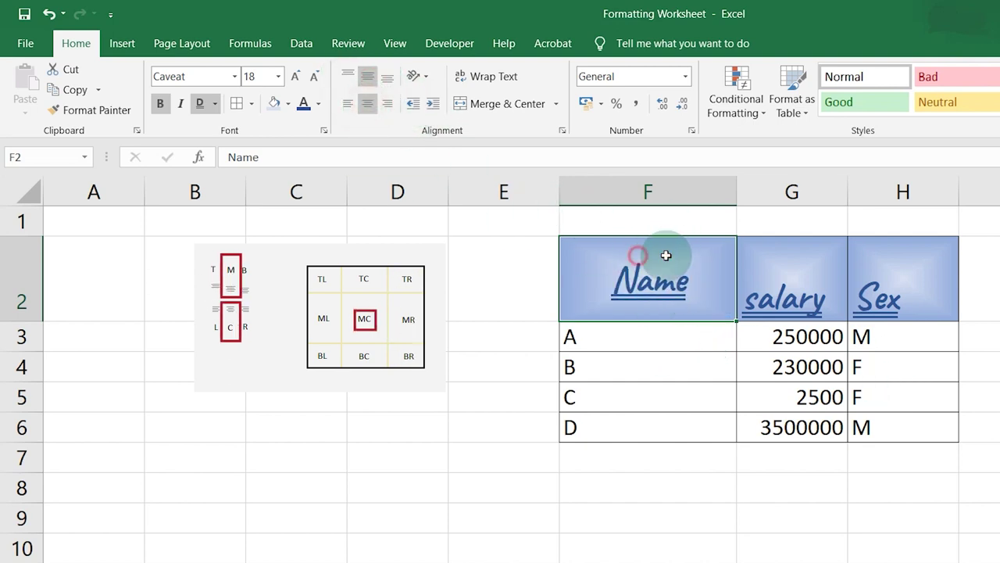
Step: Centre all F2:H2 headers horizontally and vertically, then shorten row 2 again
drag(661, 299, 887, 257)
click(375, 104)
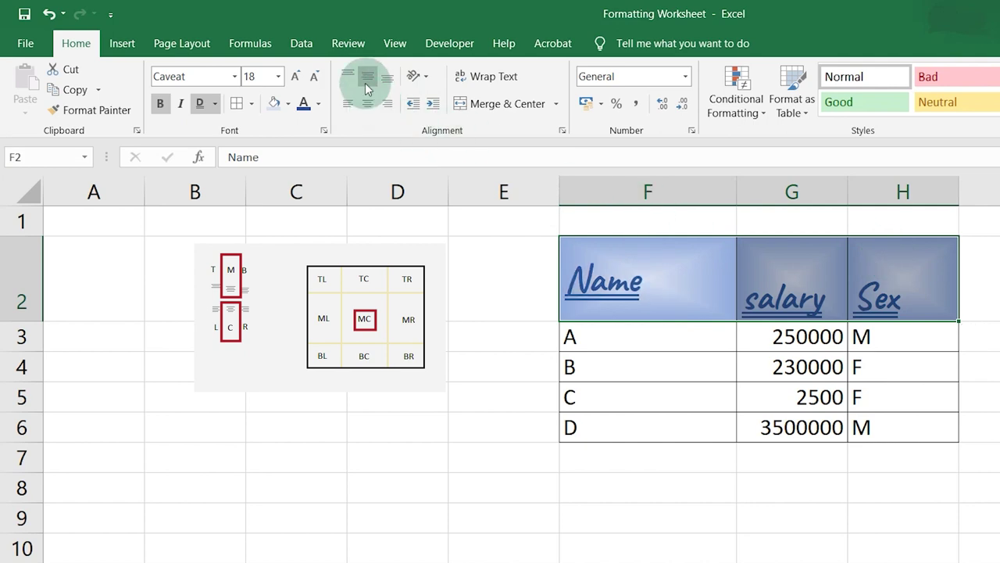
click(368, 78)
click(373, 101)
click(369, 78)
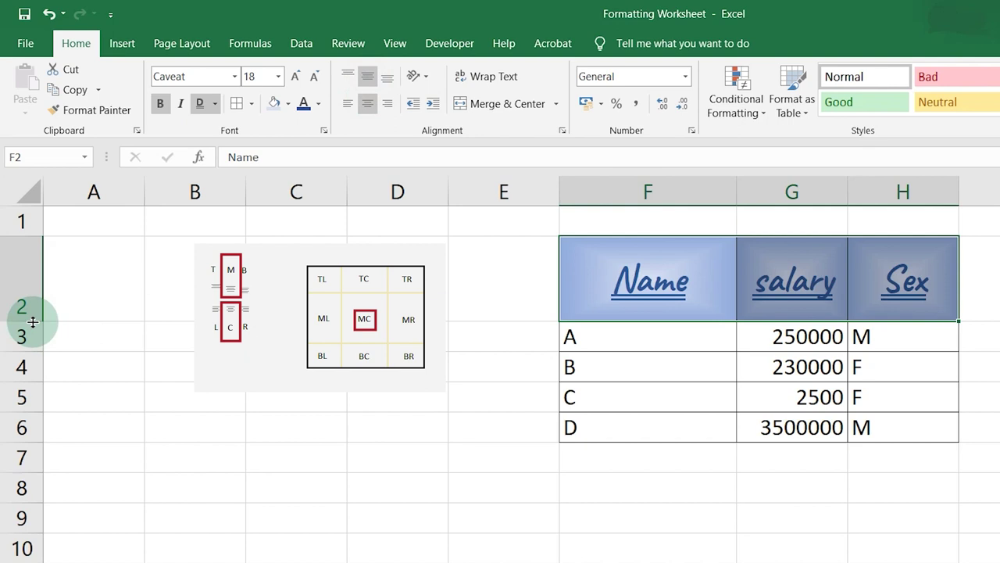
drag(32, 320, 33, 287)
click(856, 397)
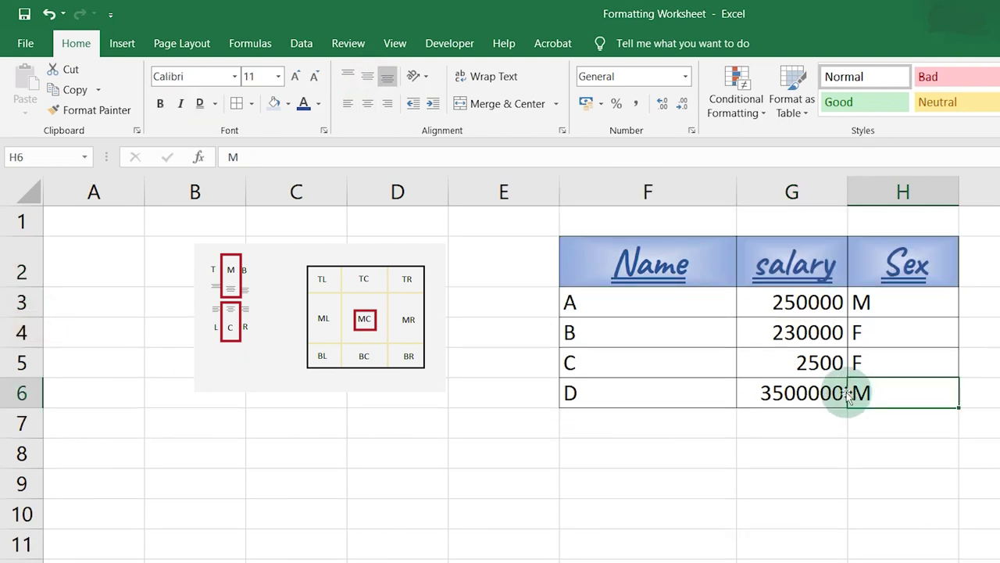
Step: Finish entering 'this is just for testing' in cell F3
click(624, 310)
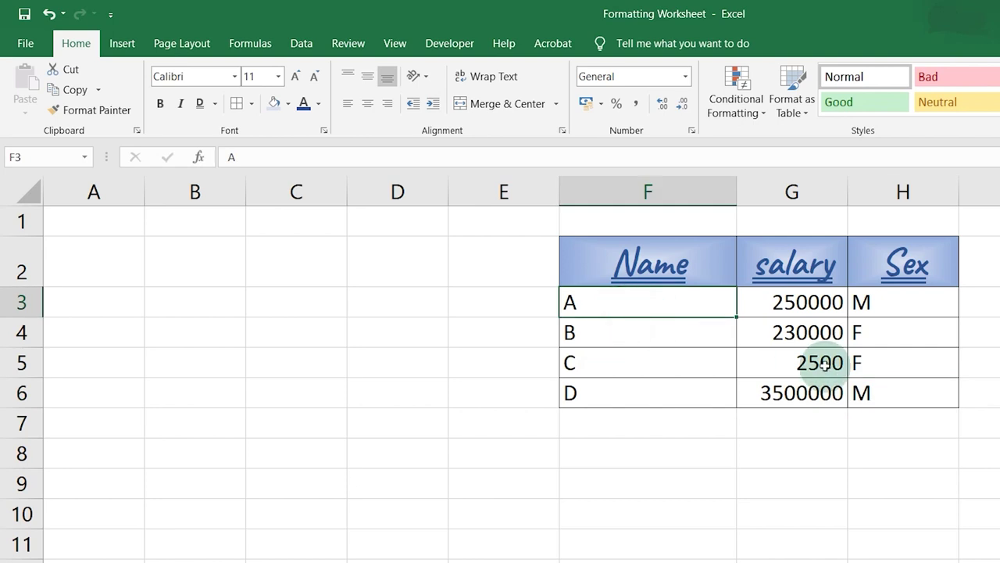
text(this is just)
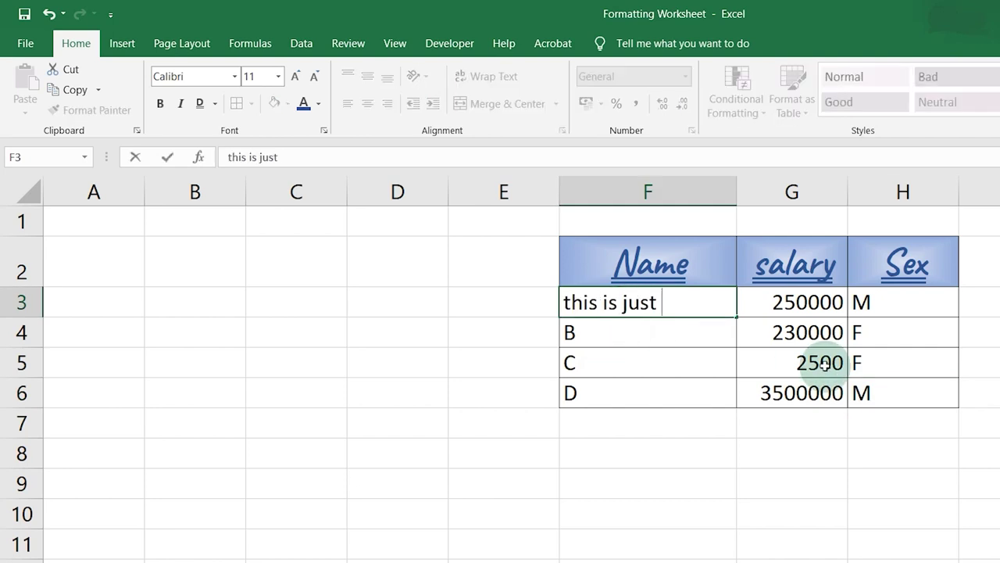
text(ng)
key(Return)
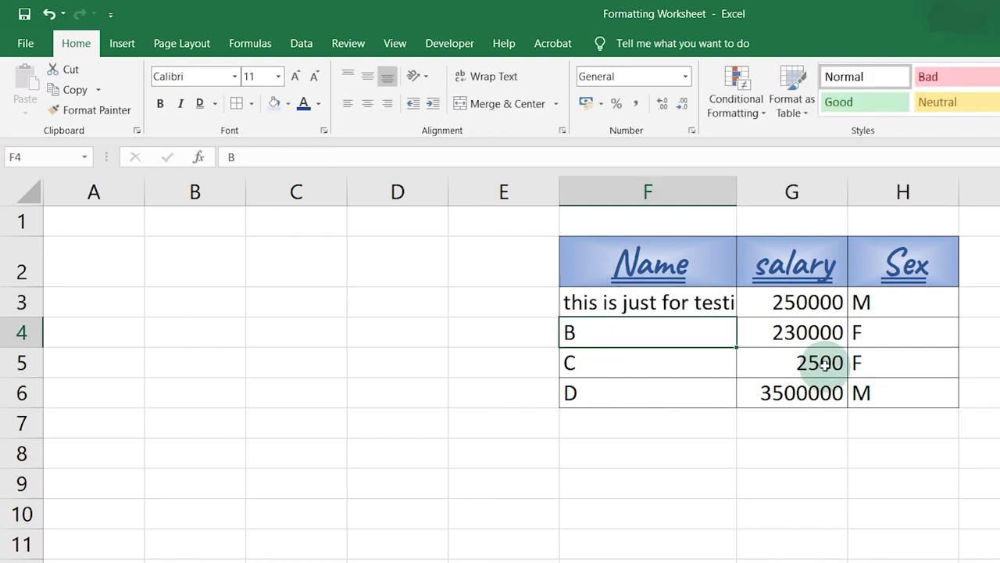
Step: Autofit column F to the F3 text, then narrow it and apply Wrap Text
click(649, 308)
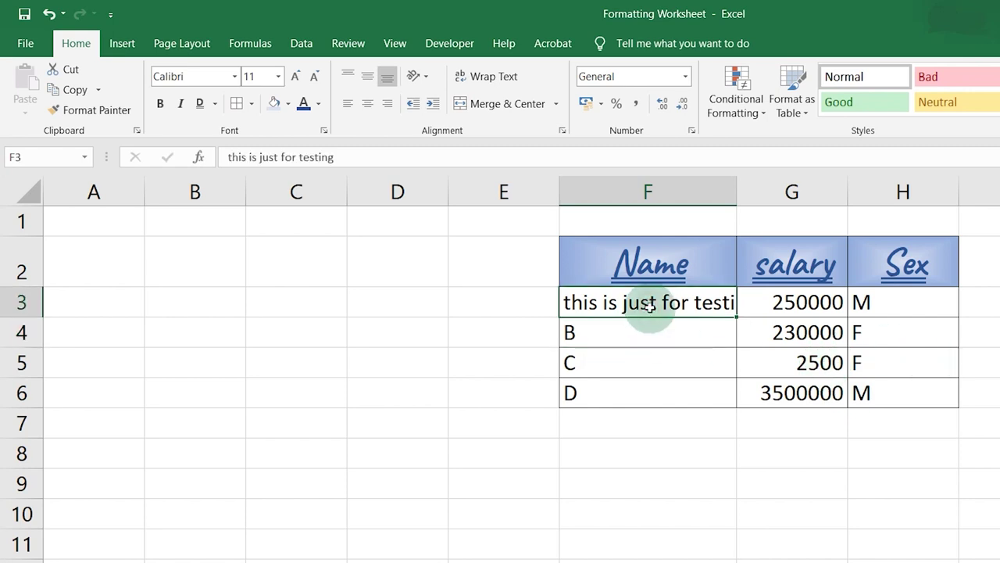
double_click(735, 191)
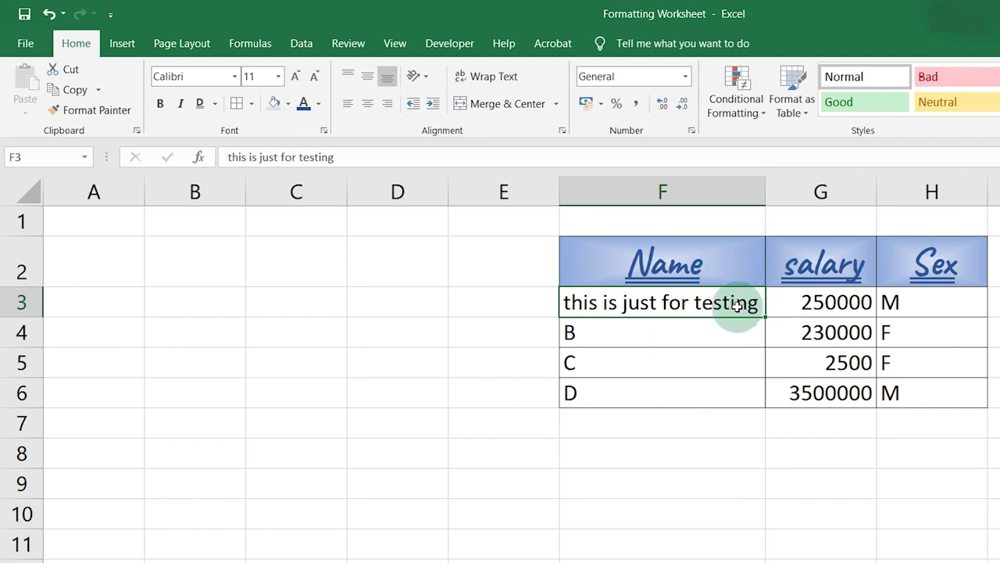
drag(765, 198, 699, 197)
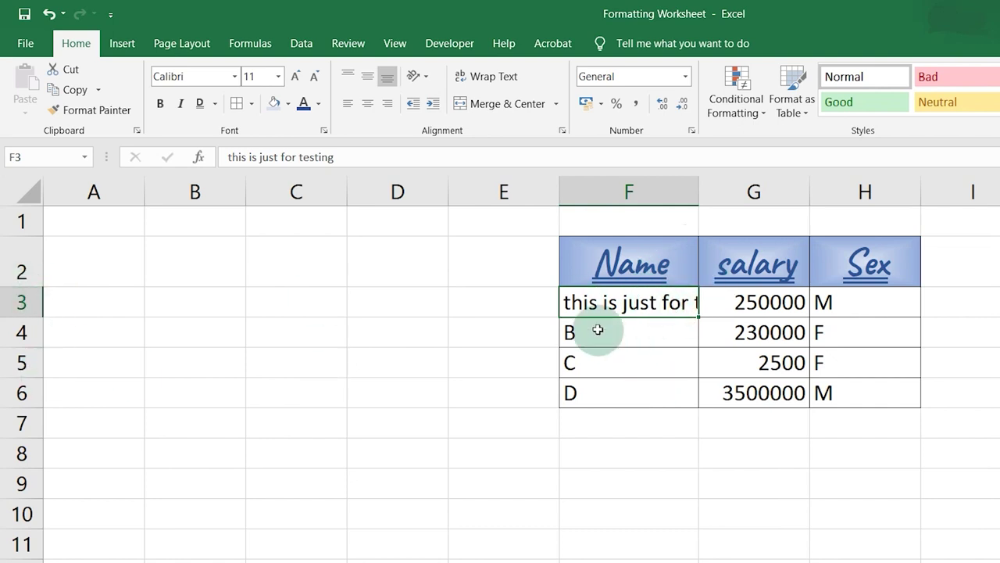
click(496, 78)
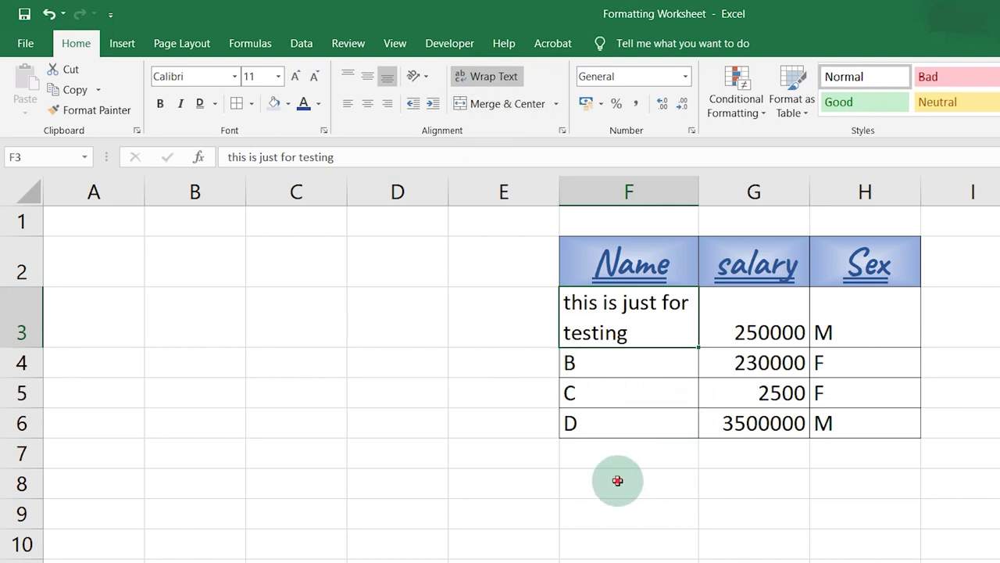
Step: Merge and centre F8:H9, then check F3's wrapping and select salaries G3:G6
drag(617, 480, 841, 492)
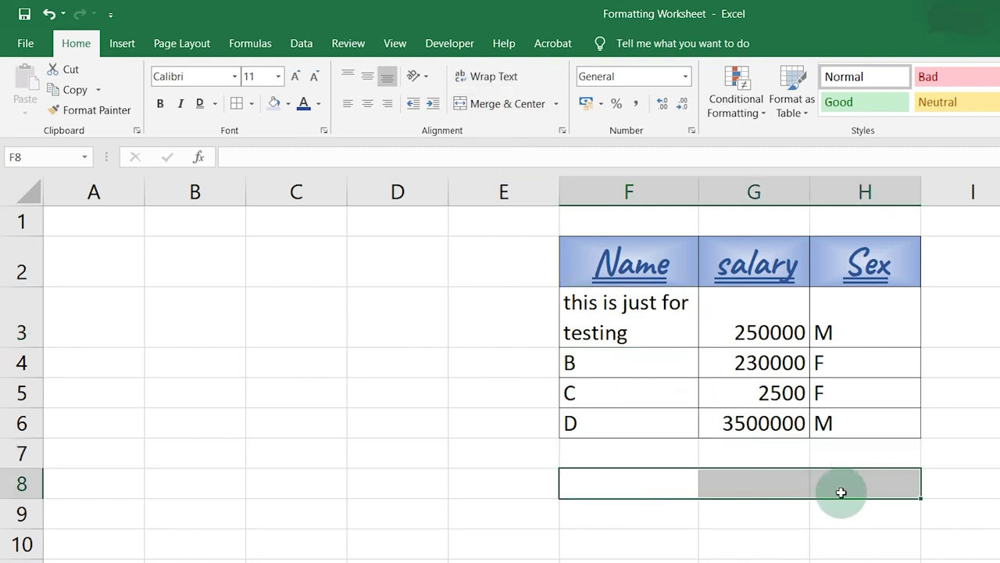
drag(617, 480, 853, 525)
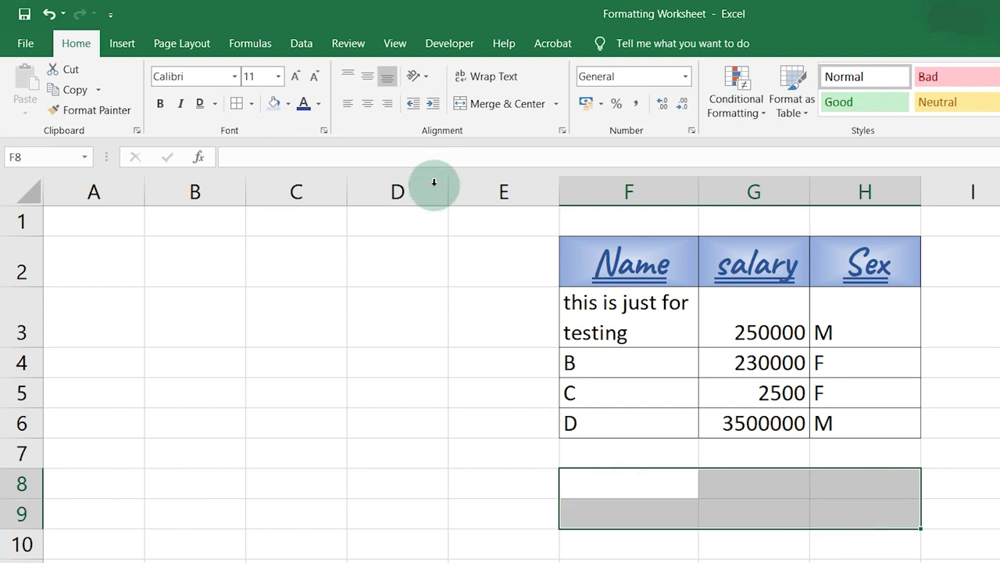
click(478, 105)
click(722, 555)
click(618, 492)
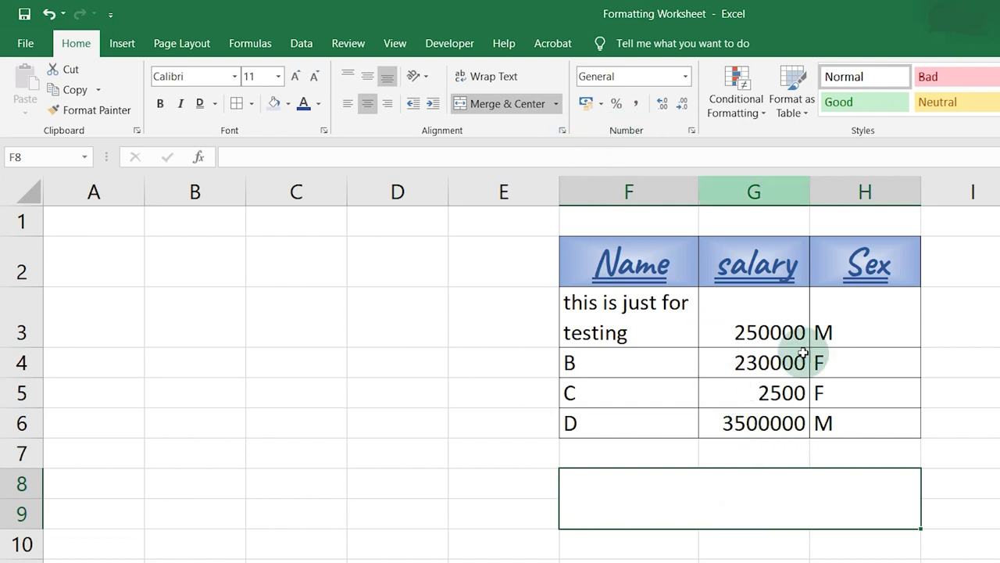
click(617, 305)
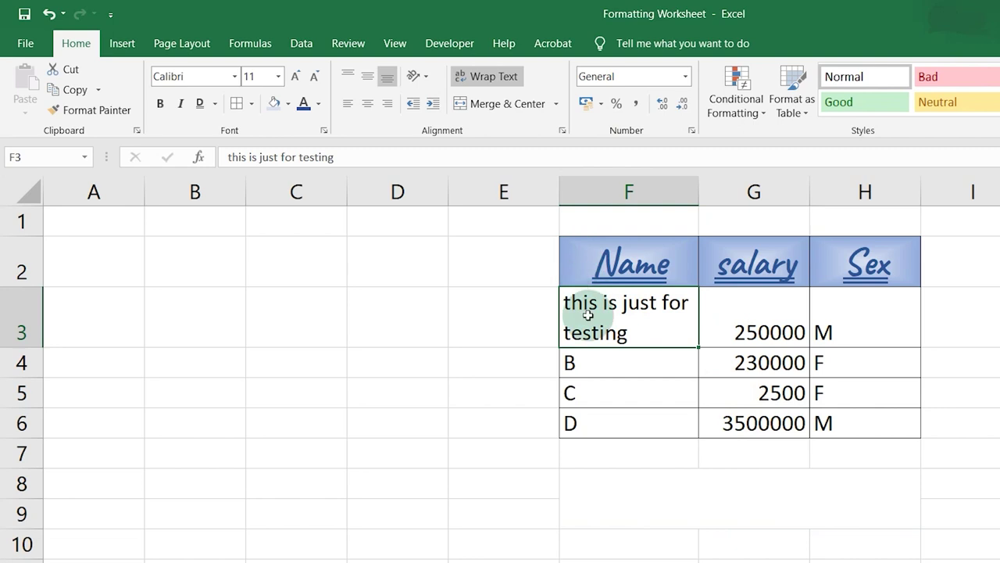
drag(750, 328, 754, 426)
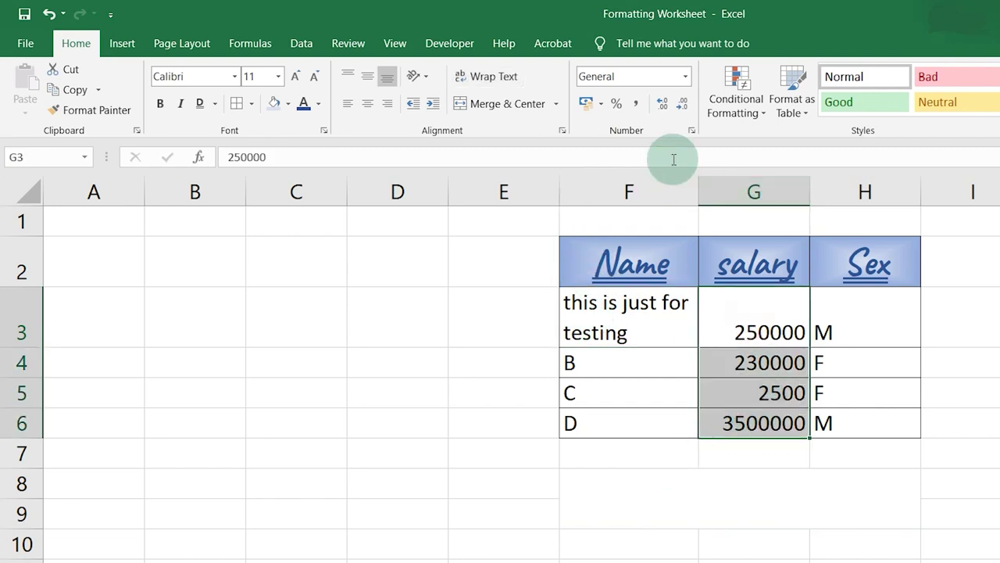
Step: Try comma style, decimal changes and percent format on G3:G6, undoing the percentage
click(637, 110)
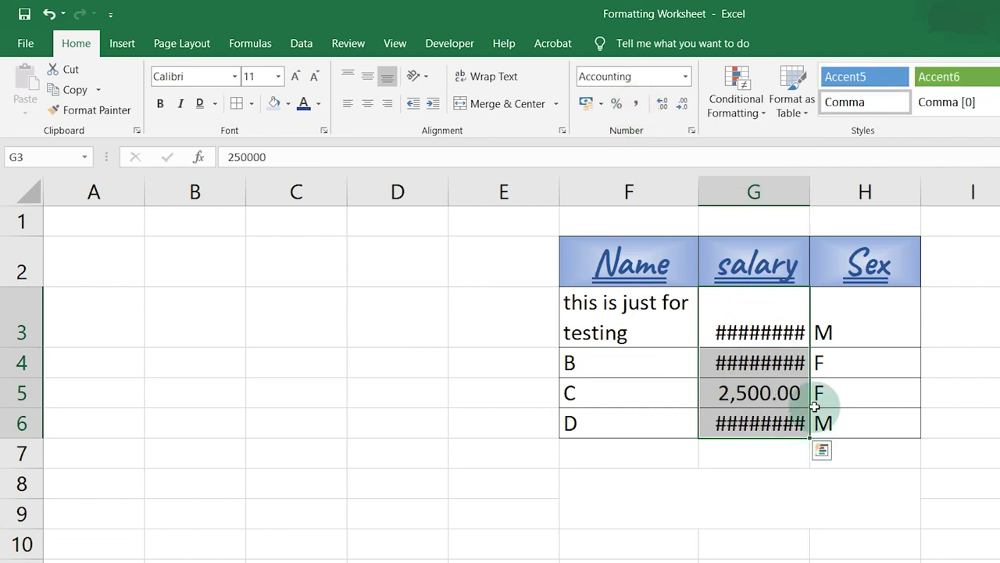
double_click(809, 188)
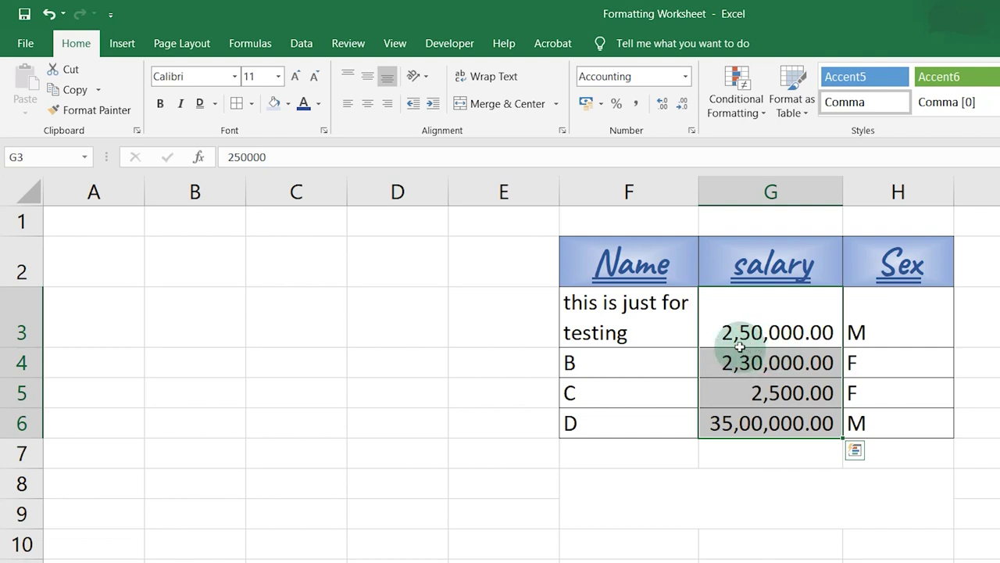
click(661, 109)
click(683, 107)
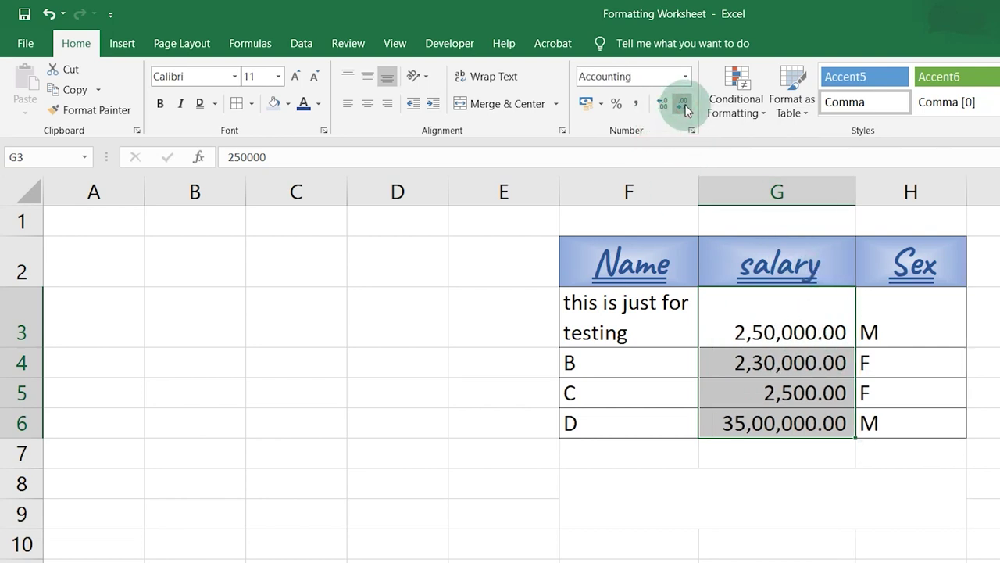
click(684, 108)
click(684, 108)
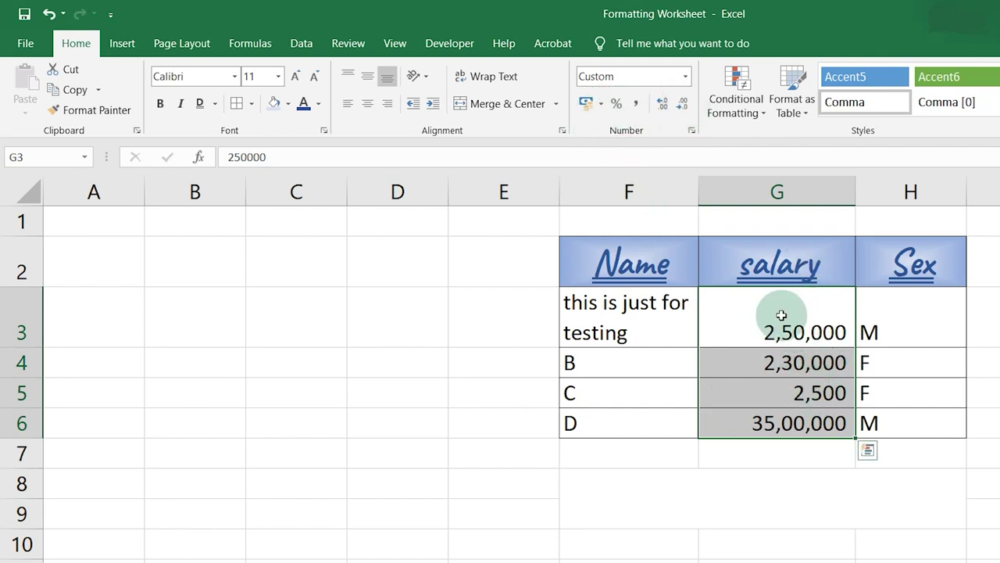
click(617, 104)
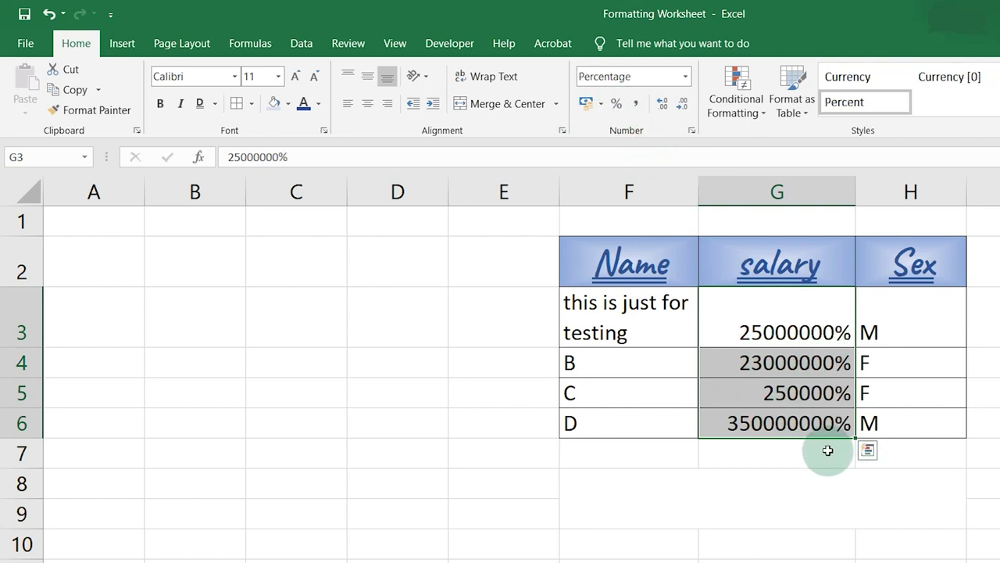
key(ctrl+z)
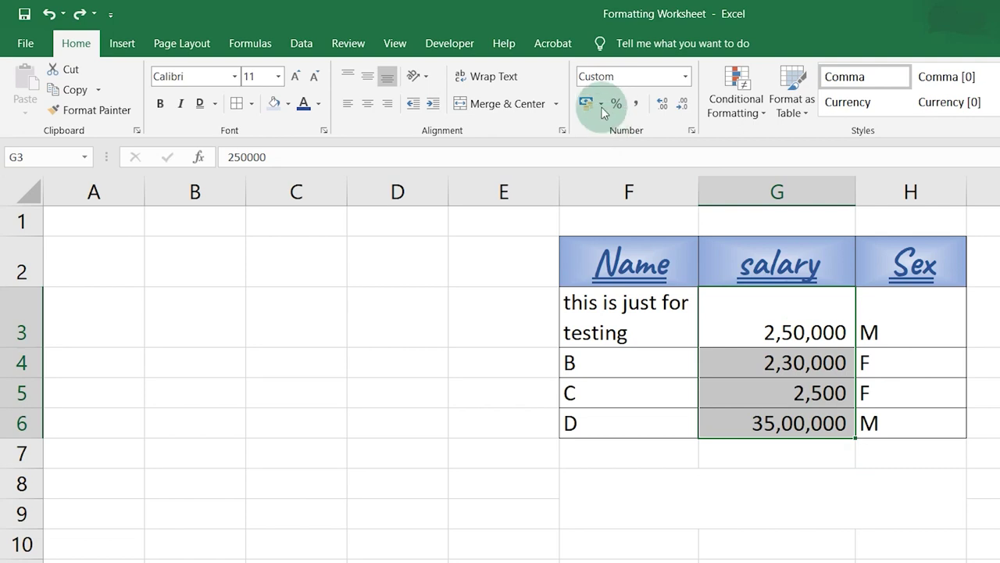
Step: Apply ₹ English (India) accounting format to G3:G6, autofit column G, and remove decimals
click(602, 105)
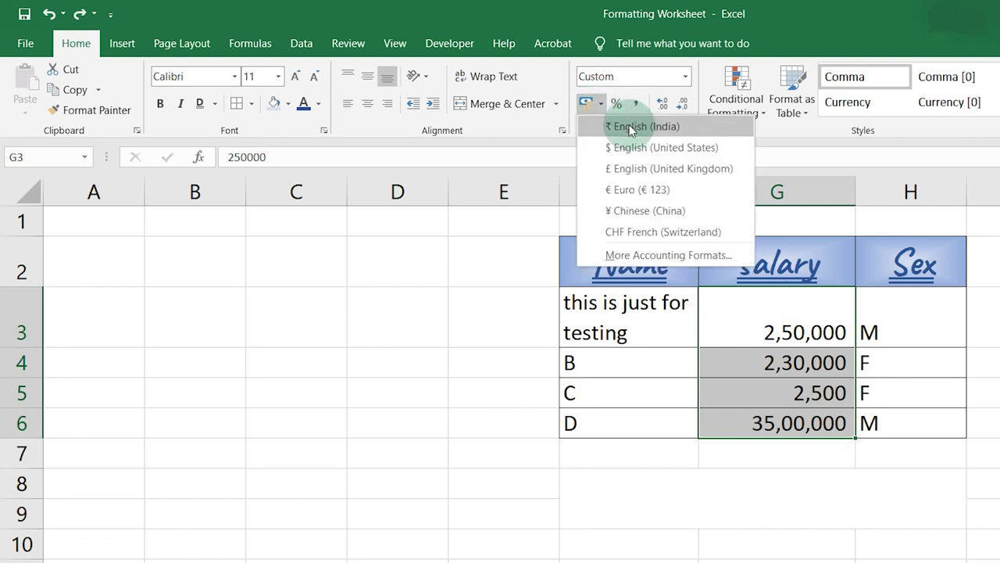
click(630, 129)
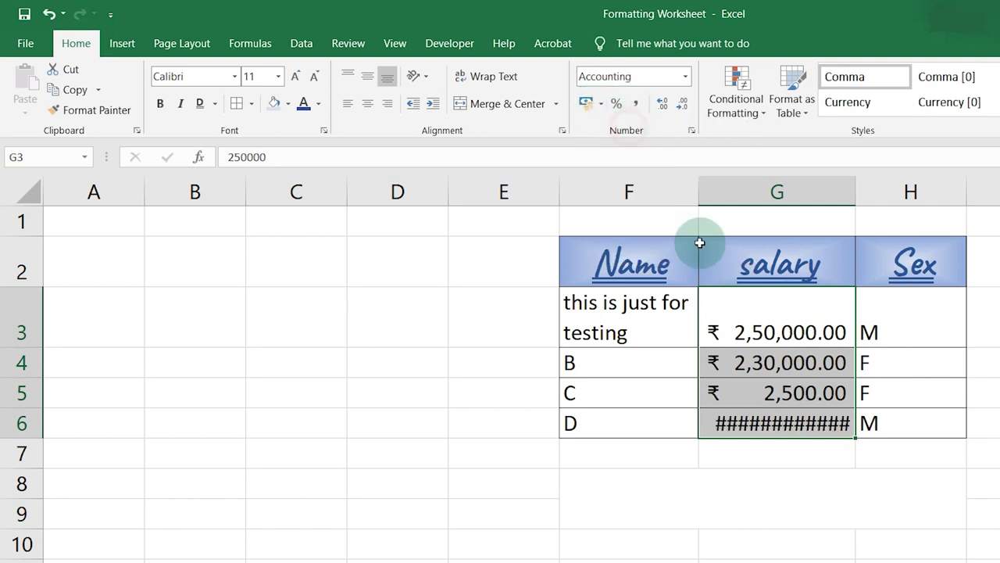
double_click(855, 189)
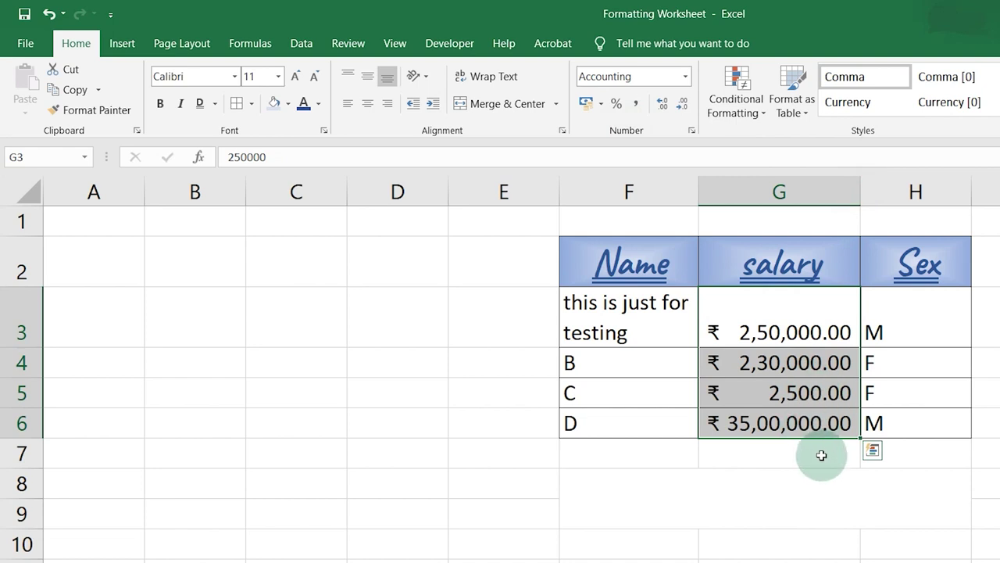
click(682, 103)
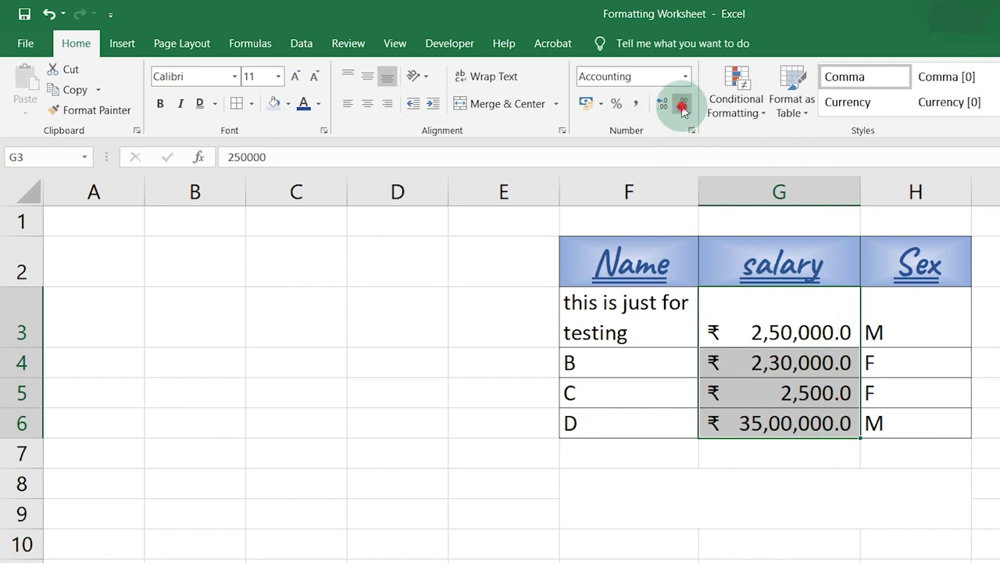
click(682, 103)
click(827, 429)
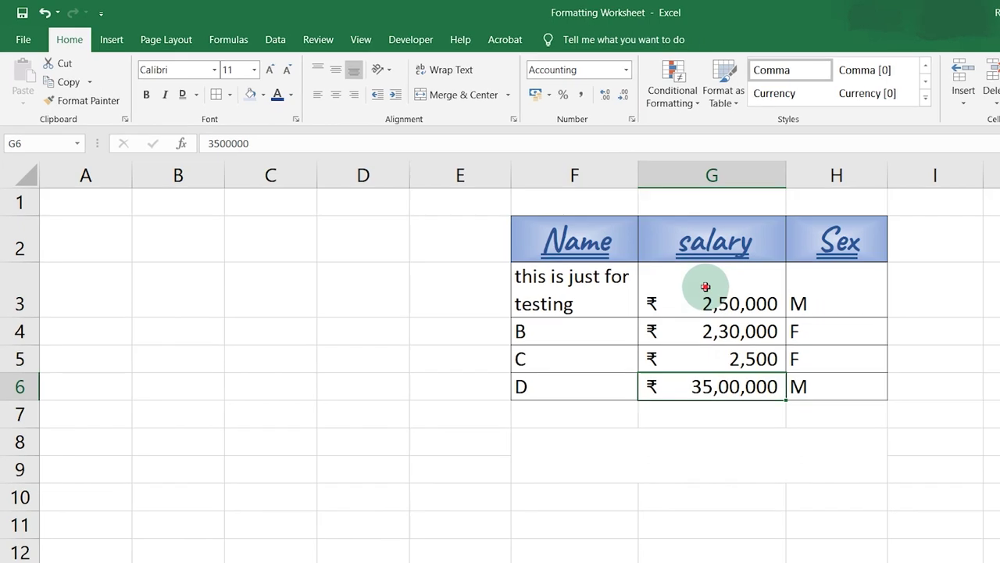
drag(705, 287, 707, 386)
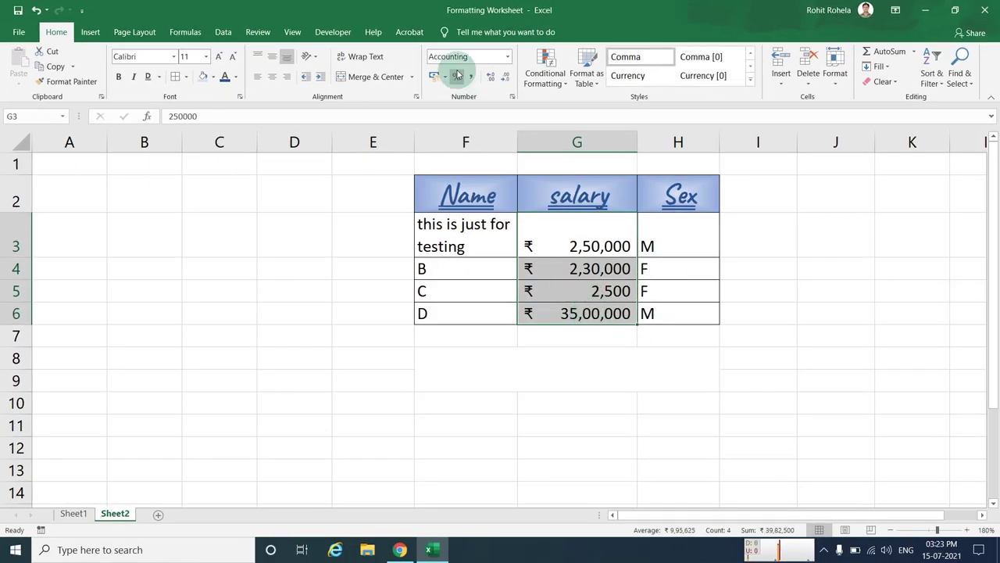
click(509, 58)
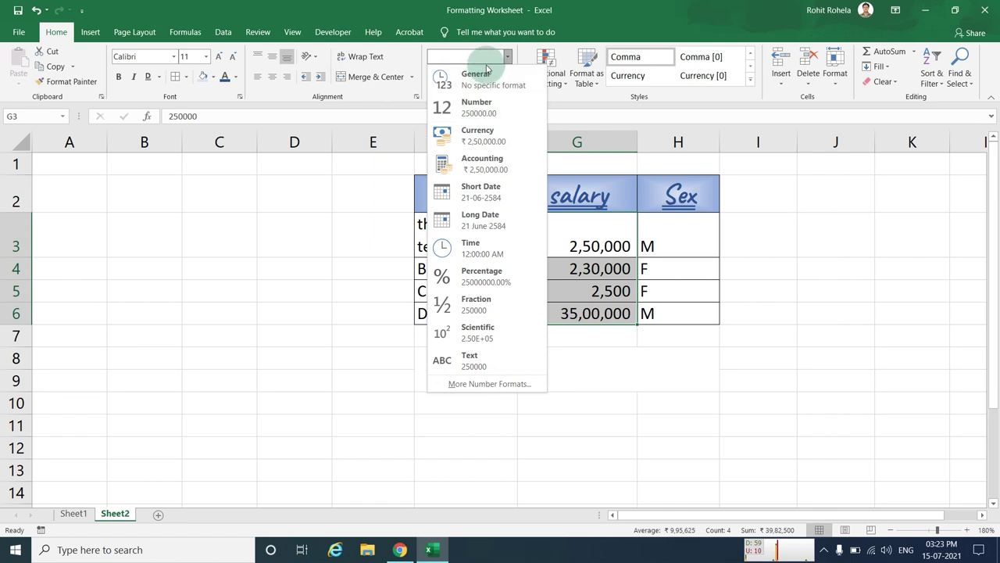
click(616, 5)
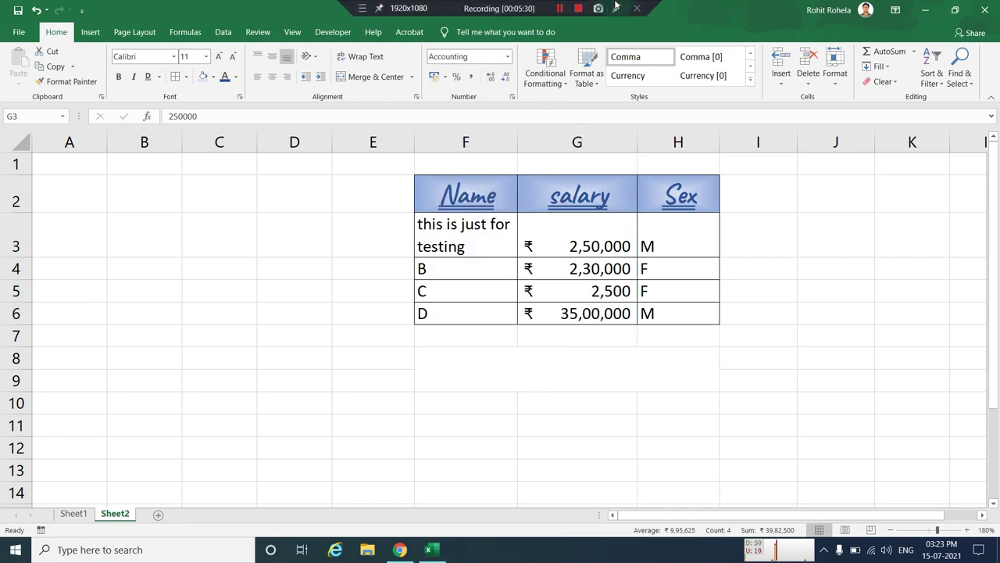
click(687, 248)
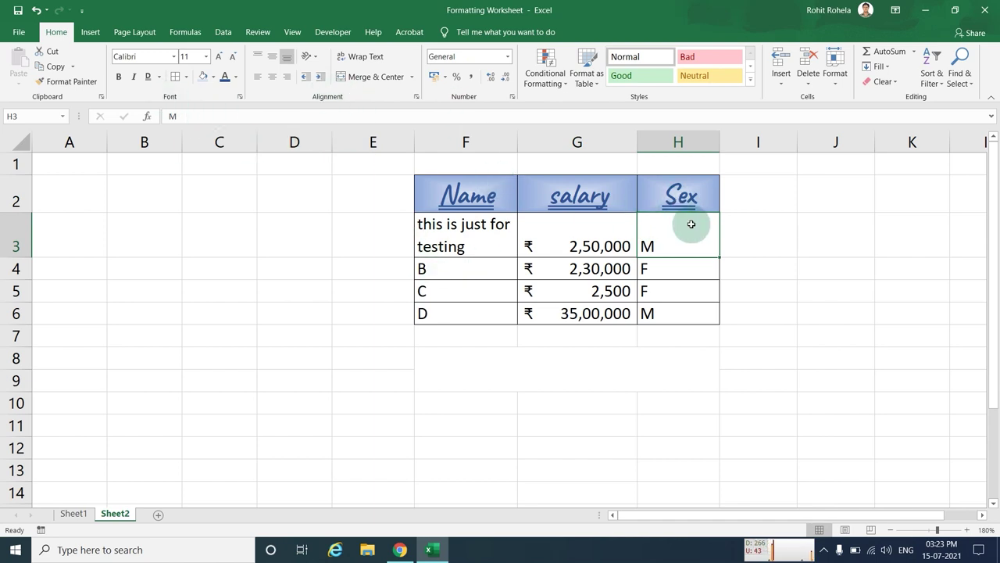
click(508, 56)
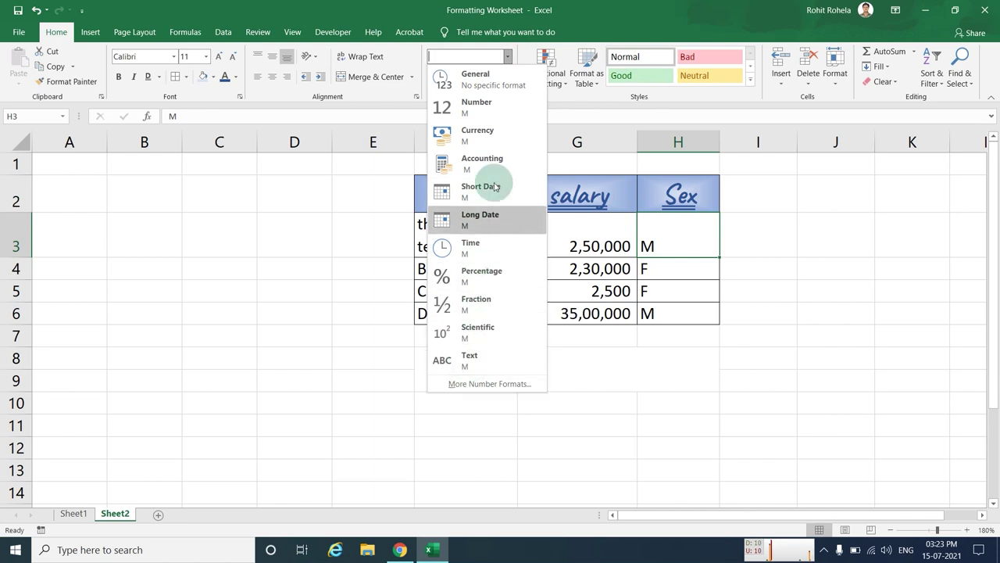
click(772, 230)
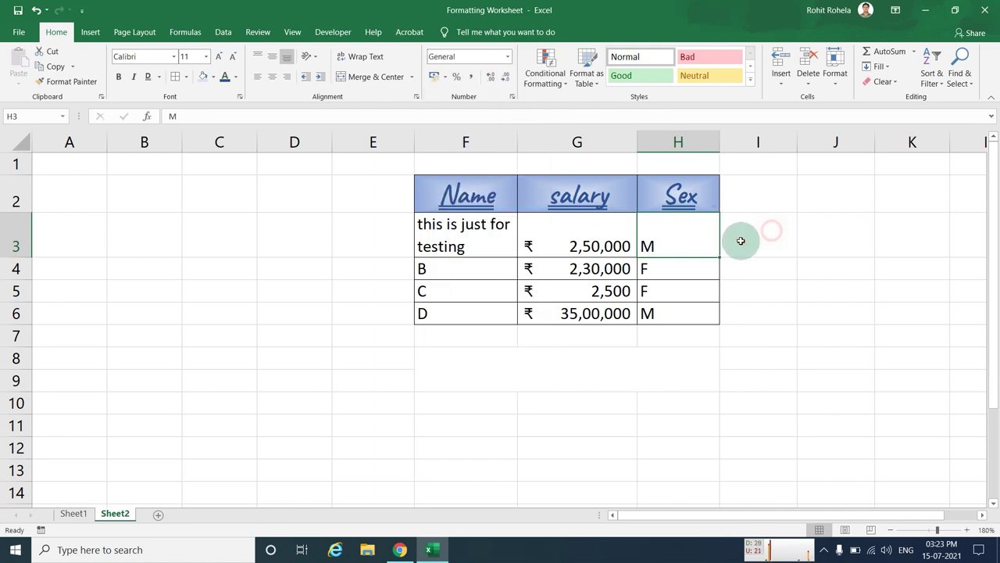